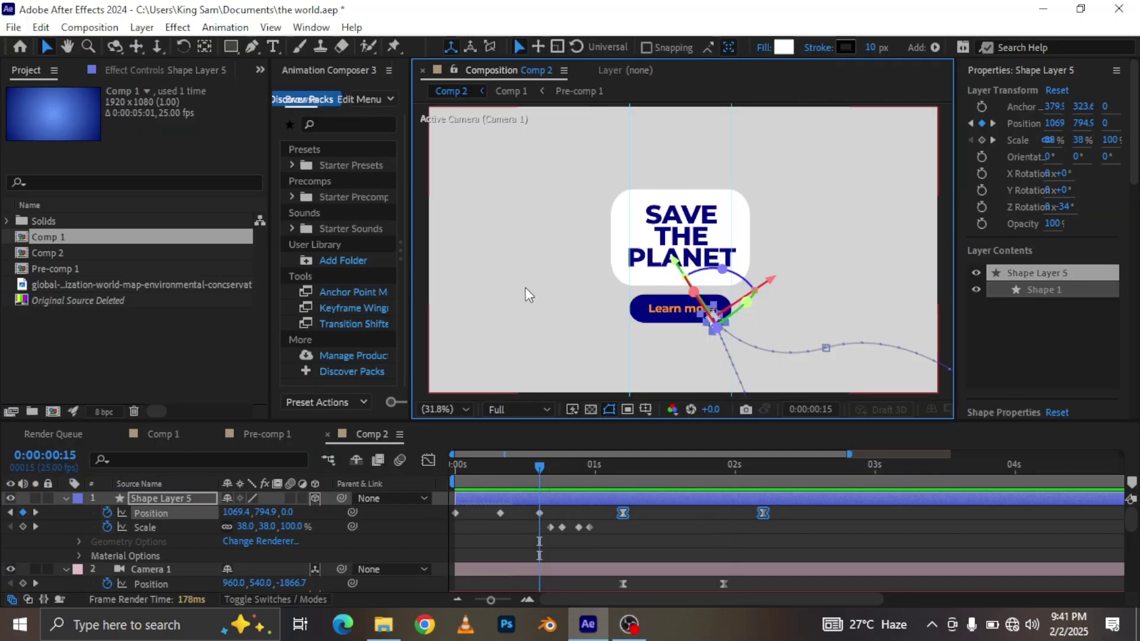
Step: Create a new 1920x1080 composition with the frame rate set to 30 fps
{"action": "key", "text": "ctrl+n"}
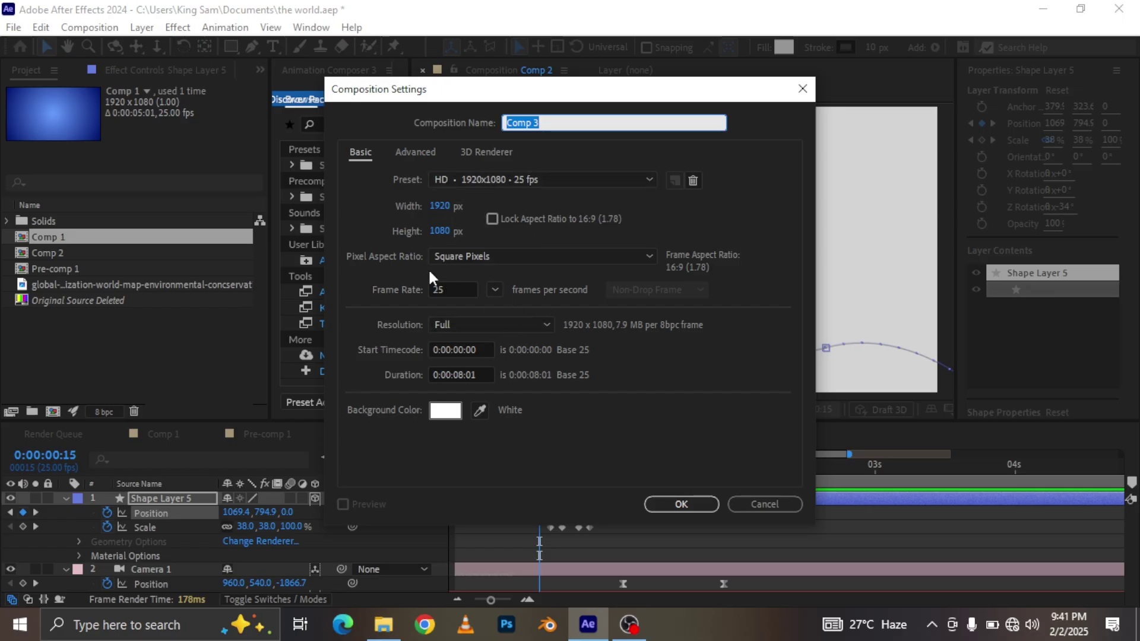
{"action": "left_click", "coordinate": [495, 290]}
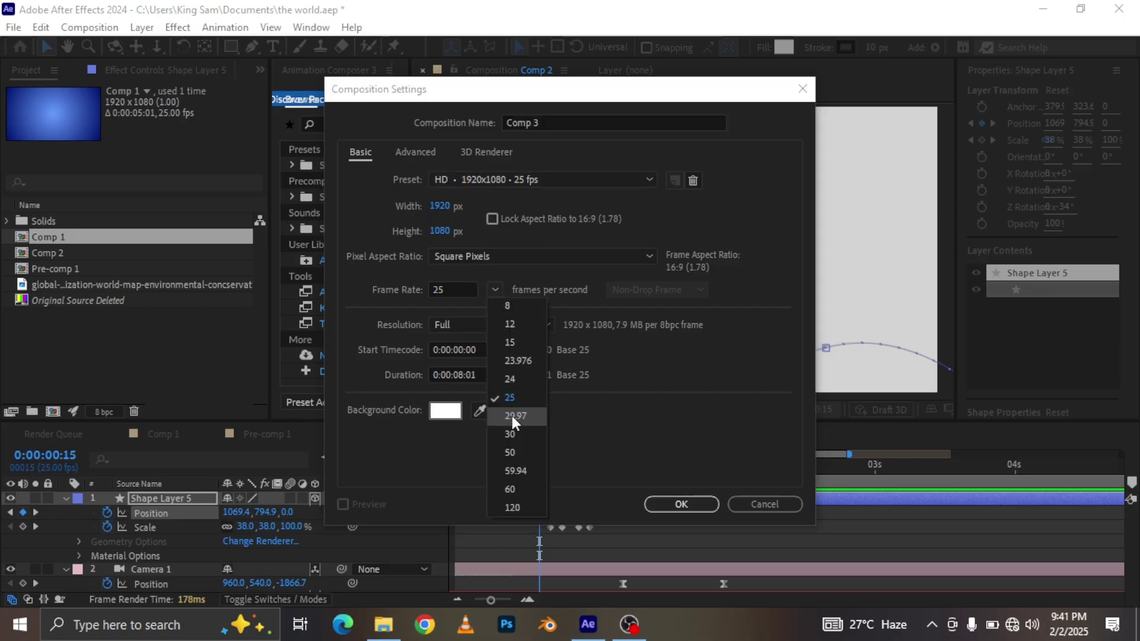
{"action": "left_click", "coordinate": [509, 433]}
{"action": "left_click", "coordinate": [681, 503]}
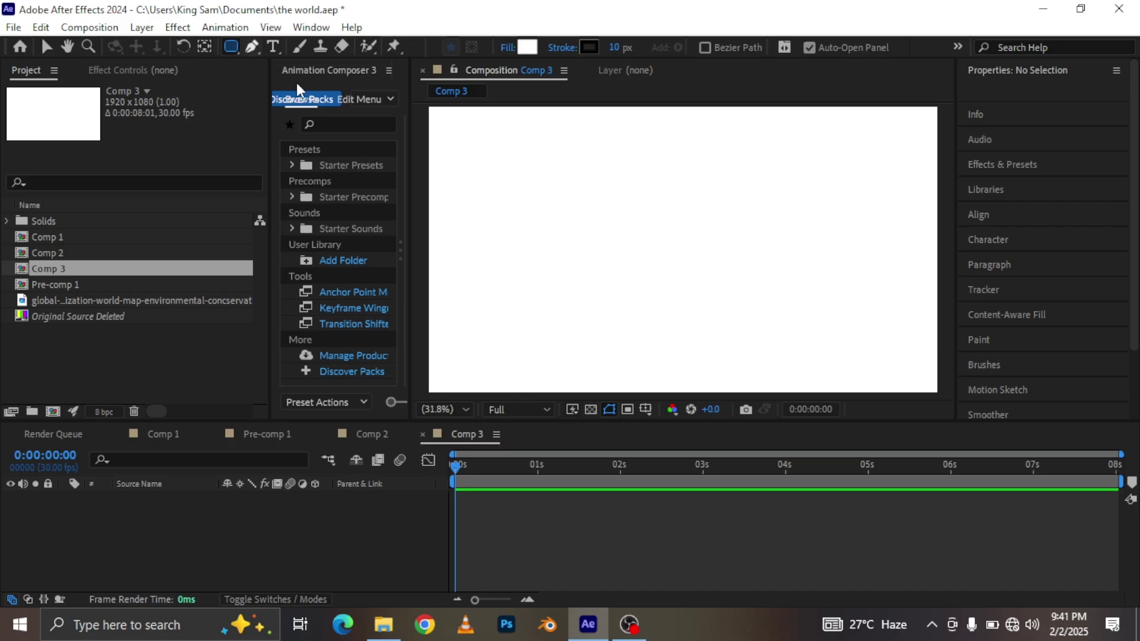
Step: Draw a rounded rectangle about 412 by 120 px below the canvas centre and set its roundness to 85
{"action": "left_click_drag", "start_coordinate": [609, 268], "coordinate": [718, 301]}
{"action": "left_click", "coordinate": [93, 527]}
{"action": "left_click", "coordinate": [108, 541]}
{"action": "left_click", "coordinate": [108, 540]}
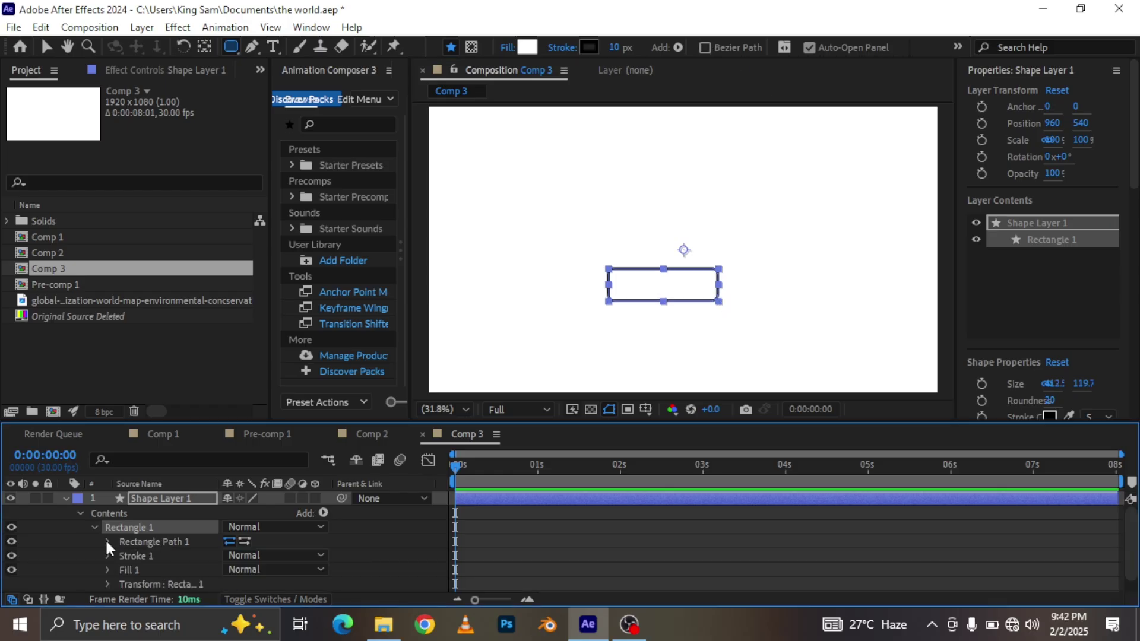
{"action": "left_click", "coordinate": [106, 538]}
{"action": "left_click_drag", "start_coordinate": [230, 586], "coordinate": [282, 578]}
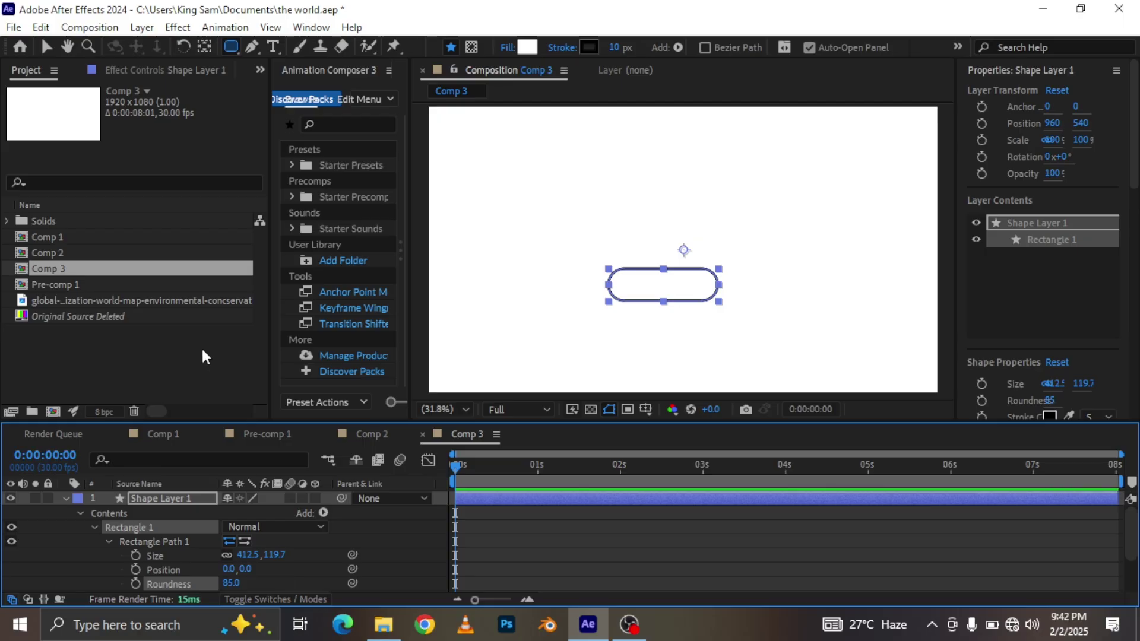
Step: Set the pill shape's stroke width to 0 px and its fill to dark navy blue (000A53)
{"action": "left_click", "coordinate": [47, 46]}
{"action": "left_click_drag", "start_coordinate": [741, 52], "coordinate": [701, 52]}
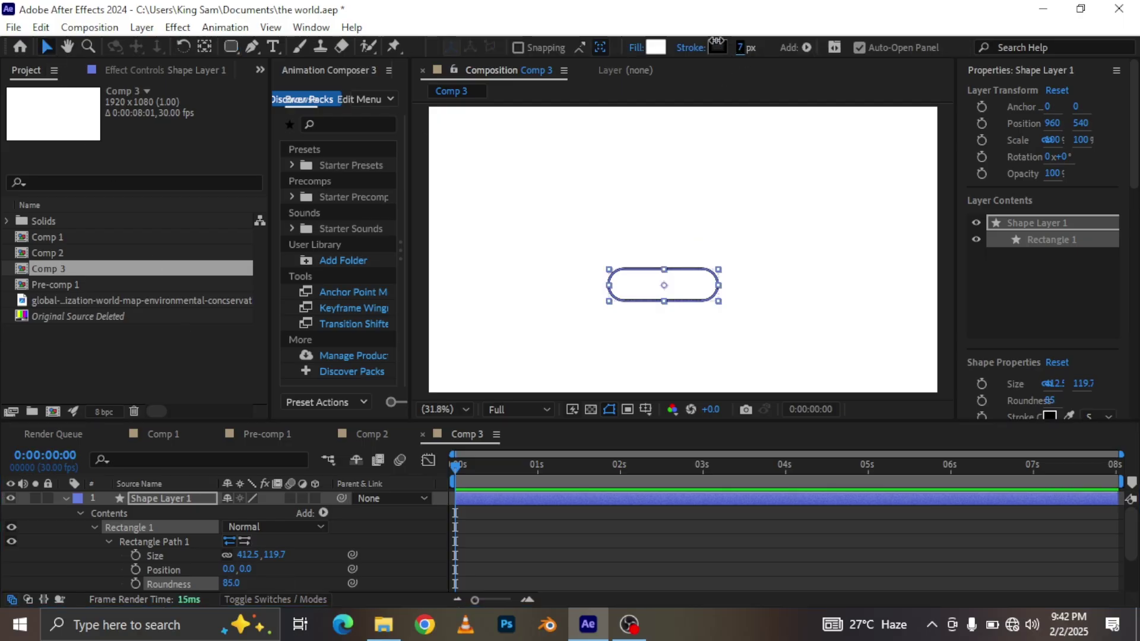
{"action": "left_click", "coordinate": [651, 52]}
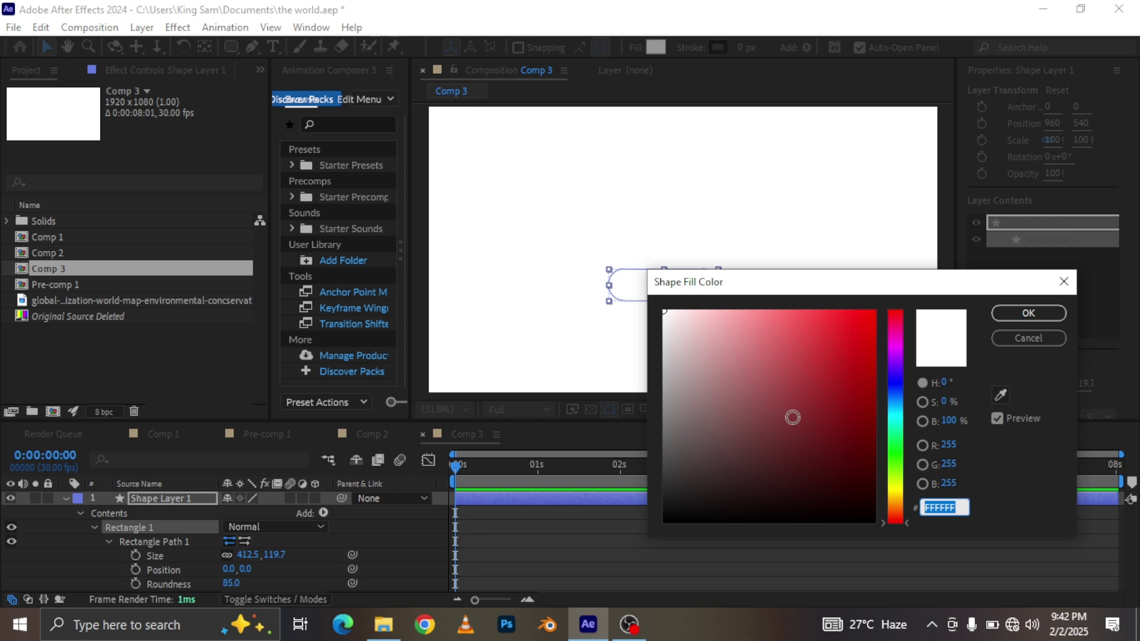
{"action": "left_click", "coordinate": [896, 385]}
{"action": "left_click_drag", "start_coordinate": [857, 399], "coordinate": [874, 451]}
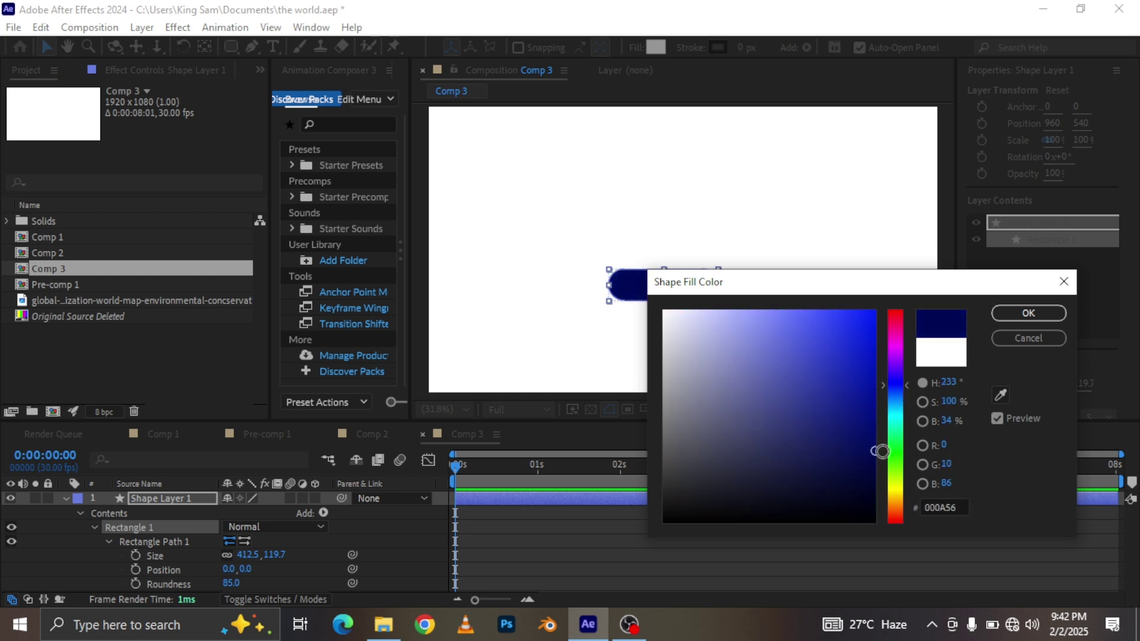
{"action": "left_click", "coordinate": [1042, 314]}
{"action": "left_click", "coordinate": [692, 323]}
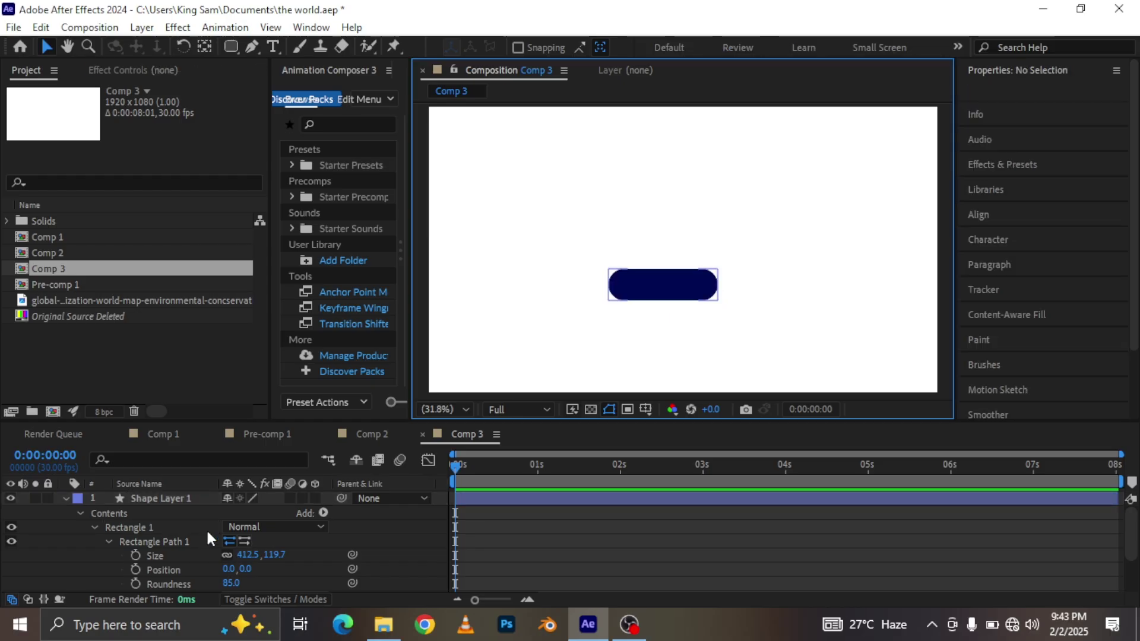
Step: Draw a second rounded rectangle about 718 by 441 px above the pill and set its roundness to 67
{"action": "left_click", "coordinate": [232, 48]}
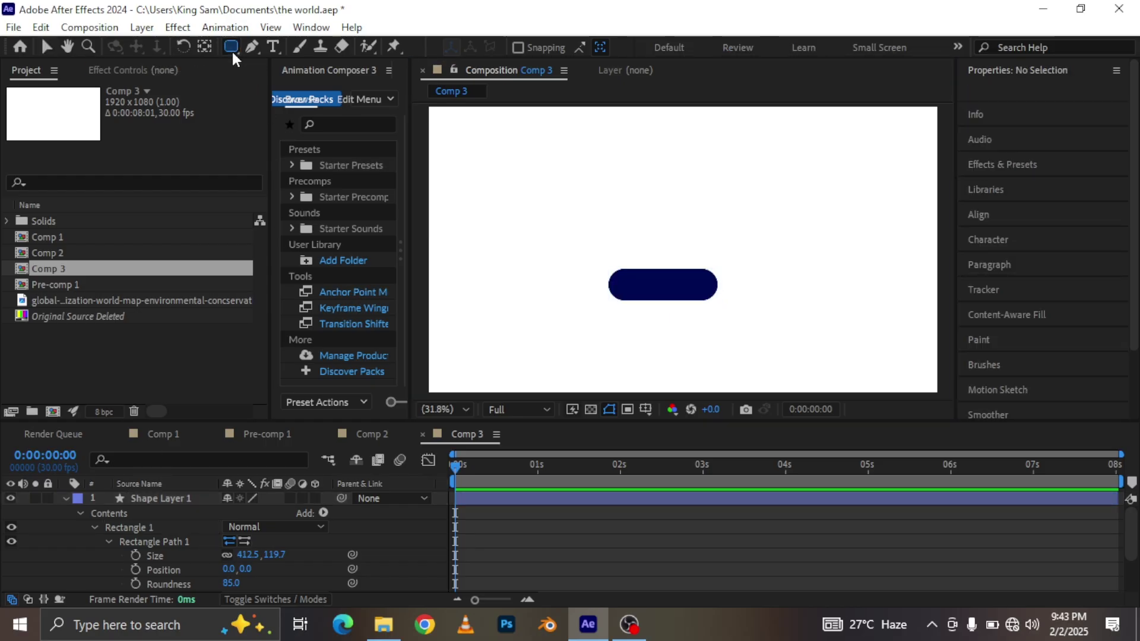
{"action": "mouse_move", "coordinate": [550, 147]}
{"action": "left_mouse_down"}
{"action": "mouse_move", "coordinate": [753, 259]}
{"action": "mouse_move", "coordinate": [740, 264]}
{"action": "left_mouse_up"}
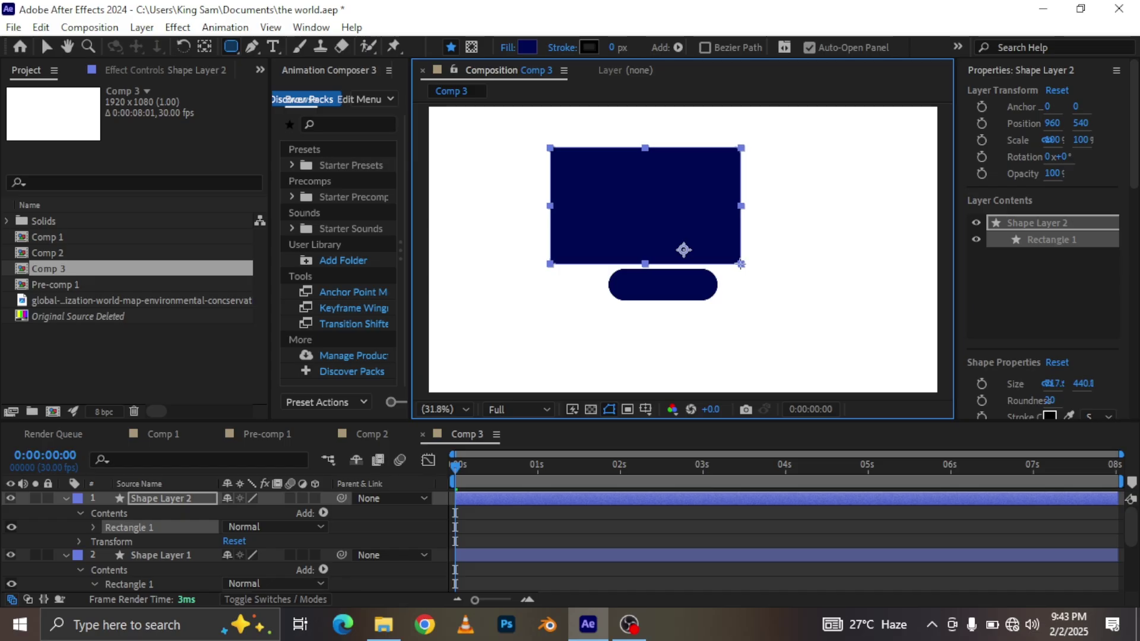
{"action": "left_click", "coordinate": [93, 526]}
{"action": "left_click", "coordinate": [107, 541]}
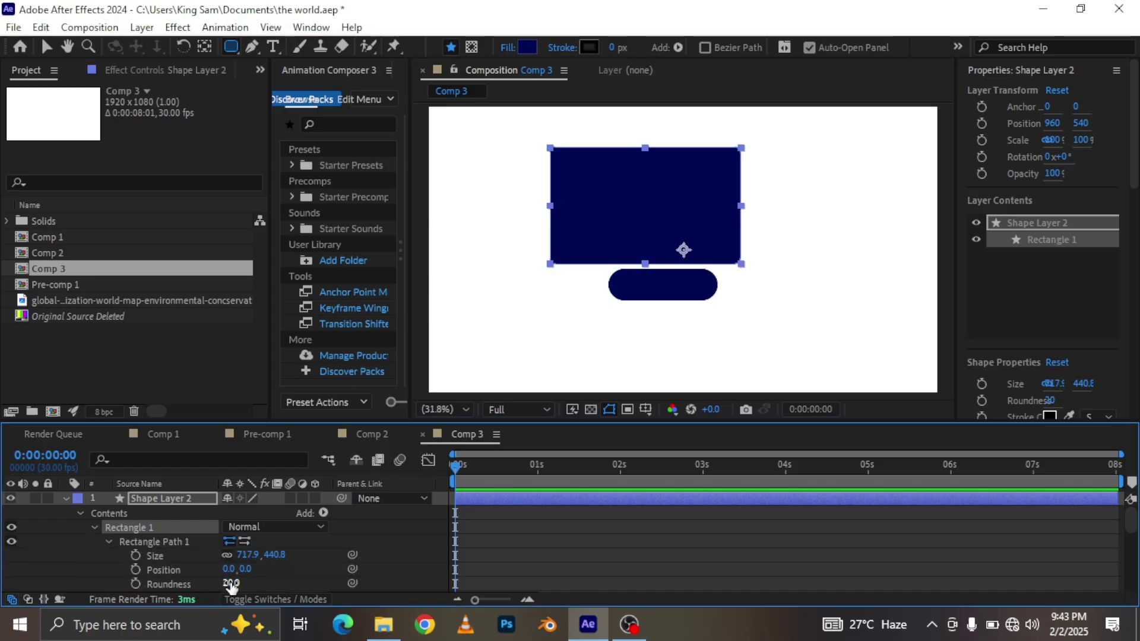
{"action": "left_click_drag", "start_coordinate": [231, 586], "coordinate": [269, 577]}
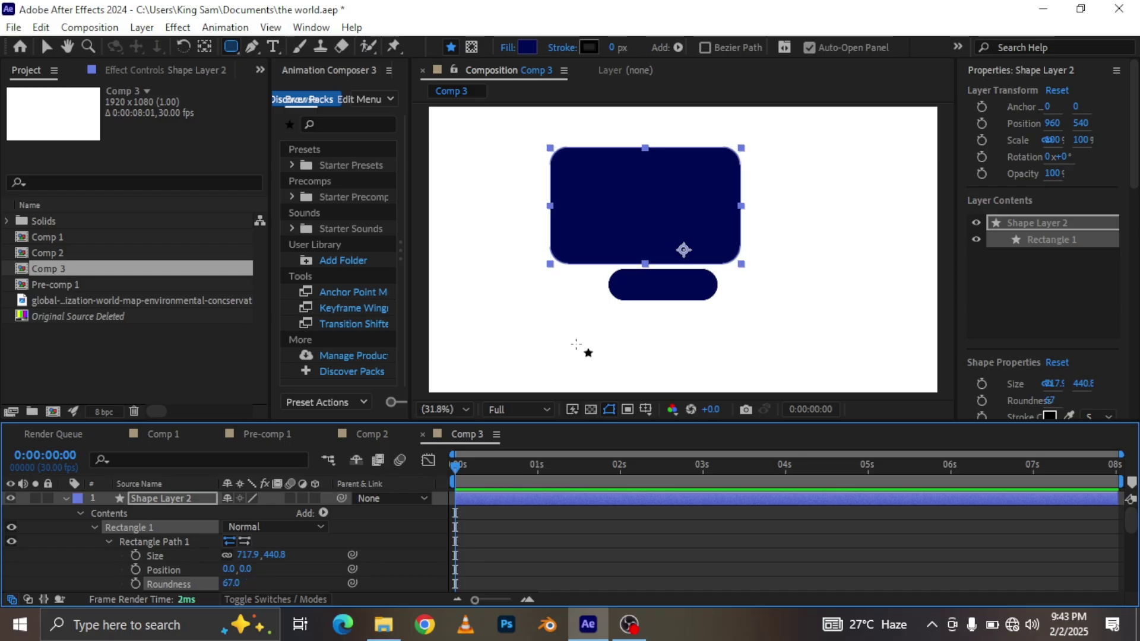
Step: Move the pill lower on the canvas and shift the large rectangle down toward the centre above it
{"action": "left_click", "coordinate": [47, 47]}
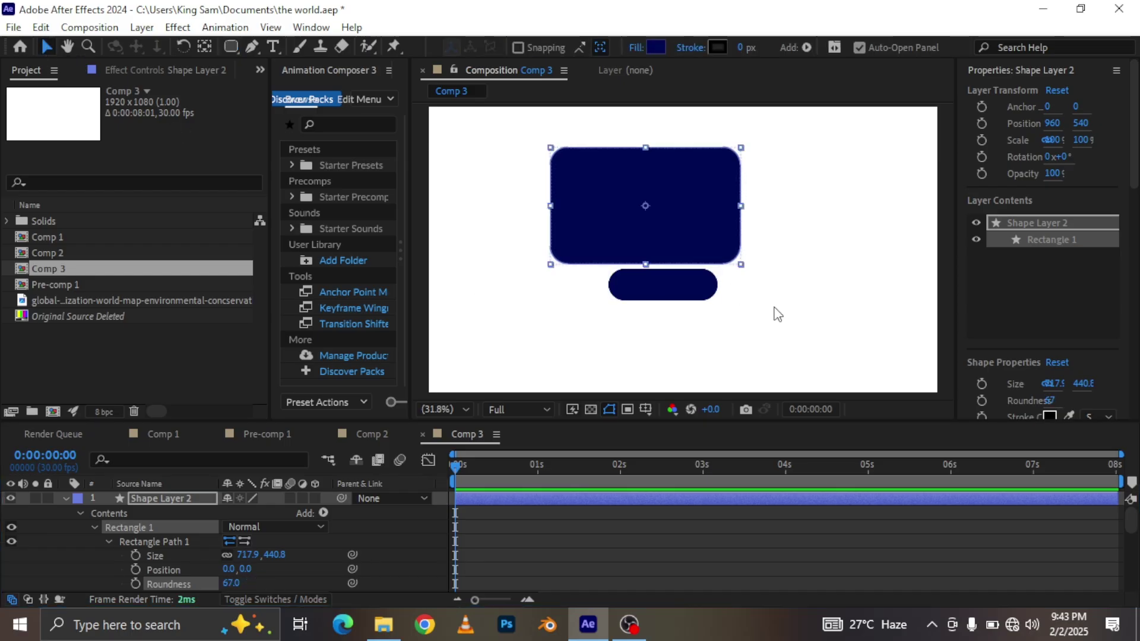
{"action": "left_click_drag", "start_coordinate": [670, 292], "coordinate": [694, 321]}
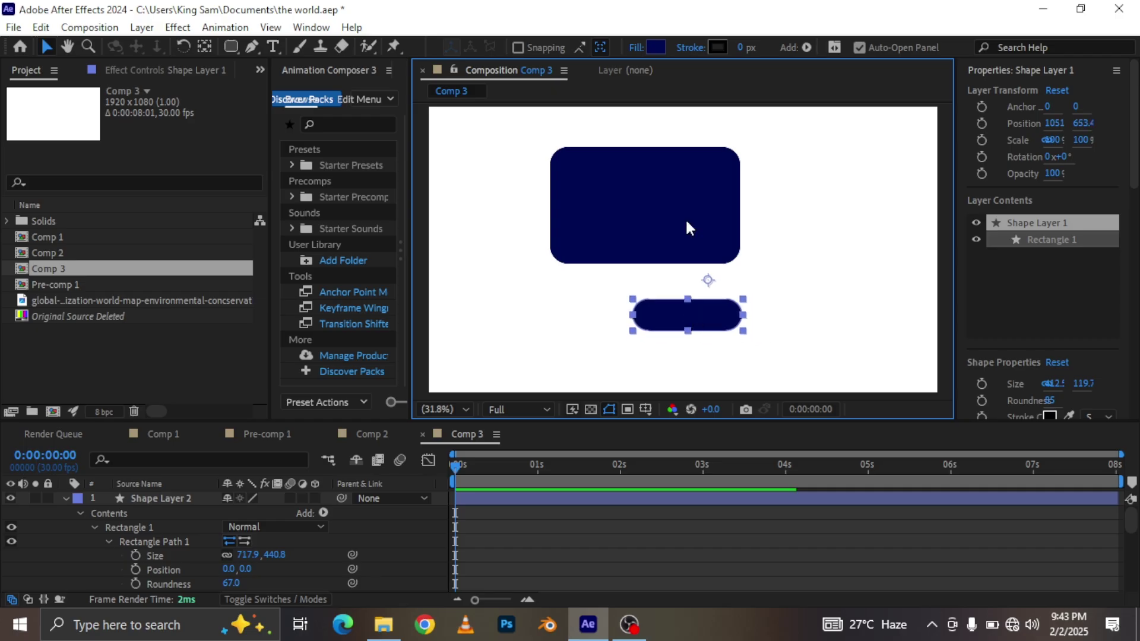
{"action": "left_click_drag", "start_coordinate": [653, 197], "coordinate": [683, 222]}
Step: Align the large rectangle to the composition's horizontal and vertical centre
{"action": "left_click", "coordinate": [1022, 69]}
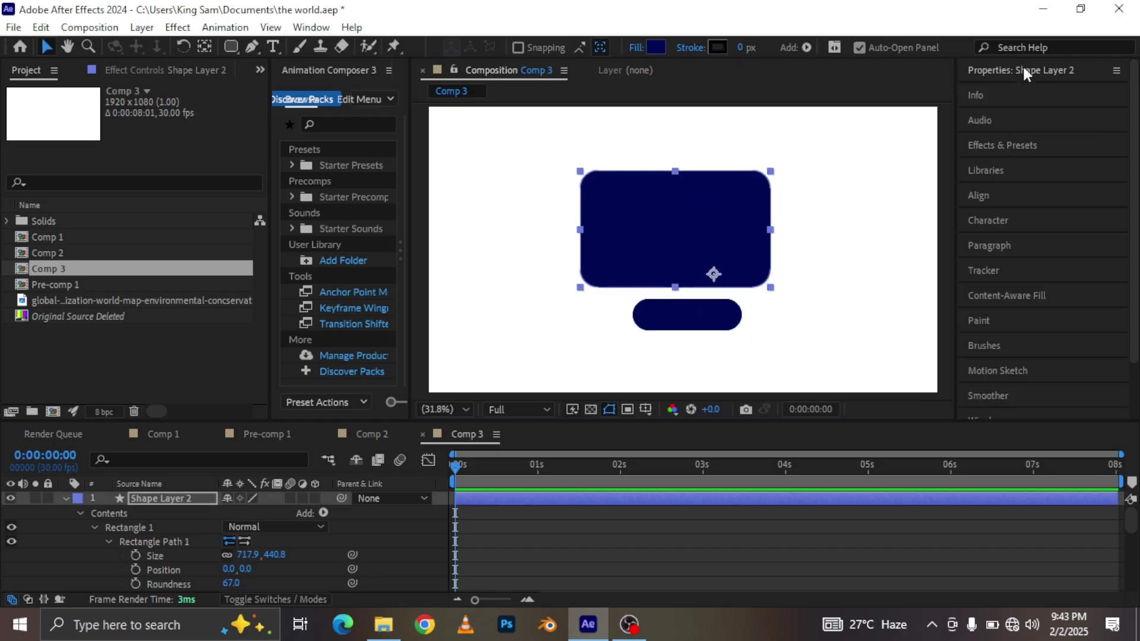
{"action": "left_click", "coordinate": [989, 198]}
{"action": "left_click", "coordinate": [1002, 235]}
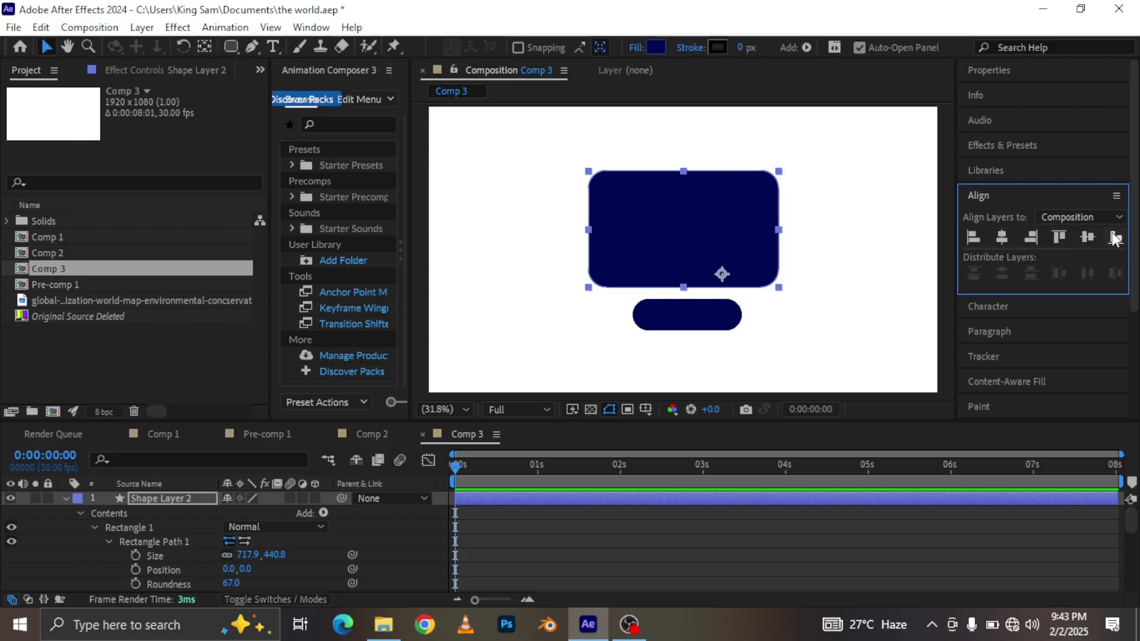
{"action": "left_click", "coordinate": [1086, 236]}
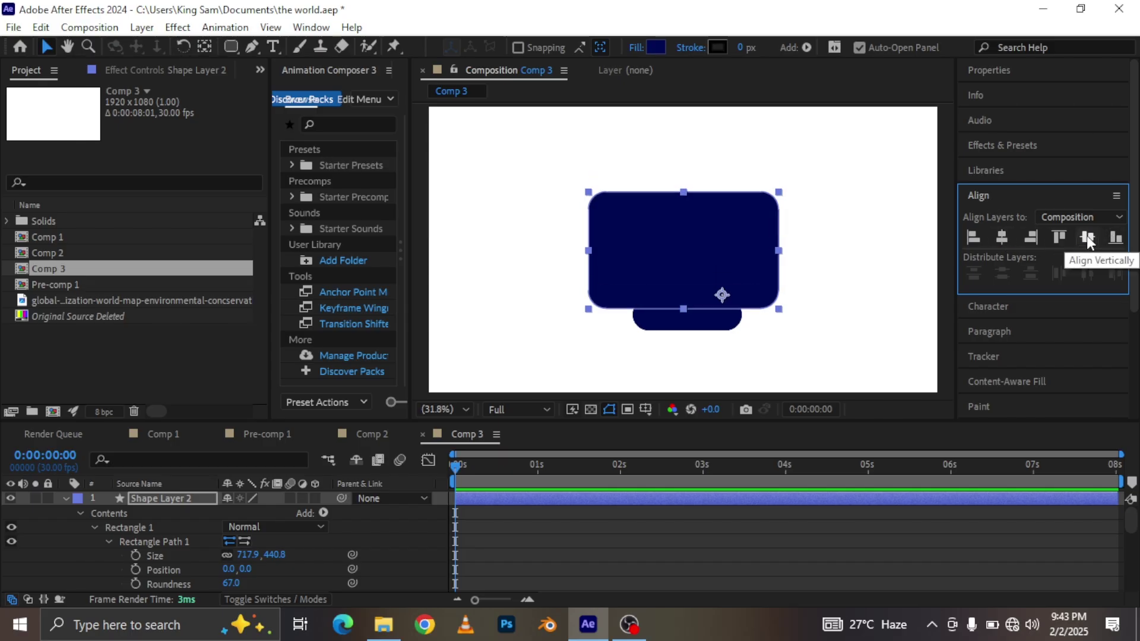
Step: Raise the large rectangle until it clears the pill, and shift the pill so it is centred beneath it
{"action": "left_click_drag", "start_coordinate": [723, 267], "coordinate": [720, 254]}
{"action": "left_click_drag", "start_coordinate": [709, 330], "coordinate": [705, 330]}
{"action": "left_click", "coordinate": [723, 254]}
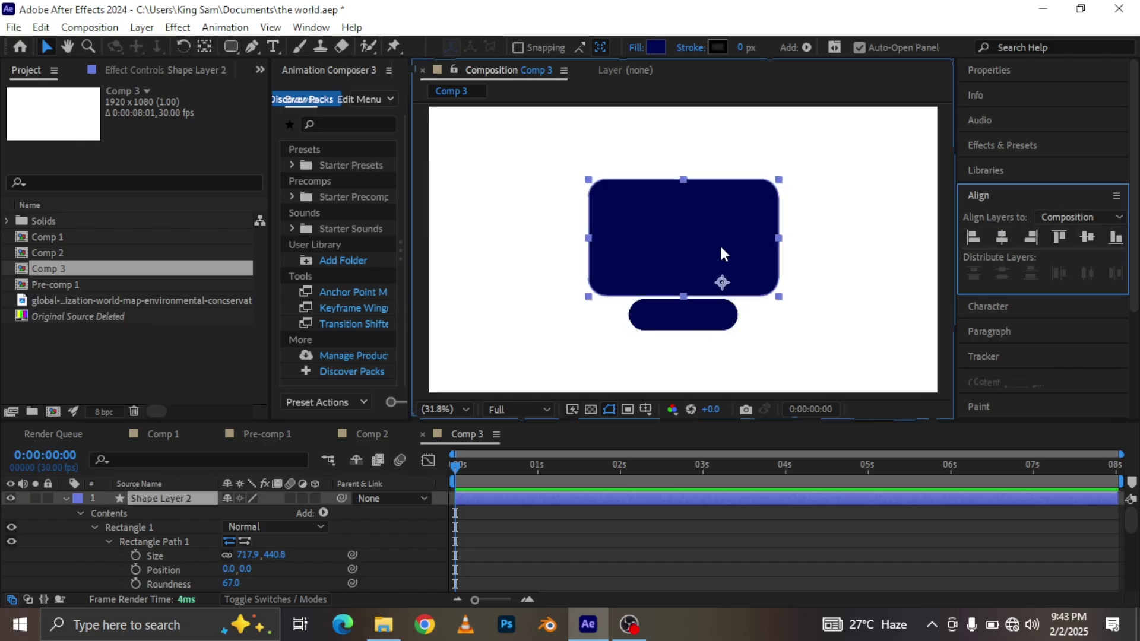
Step: Scale the large rectangle down to 88% and centre its anchor point within the shape
{"action": "key", "text": "s"}
{"action": "left_click", "coordinate": [730, 247]}
{"action": "key", "text": "alt+shift+KP_Subtract"}
{"action": "key", "text": "alt+KP_Subtract"}
{"action": "key", "text": "alt+KP_Subtract"}
{"action": "key", "text": "shift+Up"}
{"action": "key", "text": "shift+Up"}
{"action": "key", "text": "shift+Up"}
{"action": "key", "text": "y"}
{"action": "left_click", "coordinate": [683, 315]}
{"action": "key", "text": "ctrl+shift+a"}
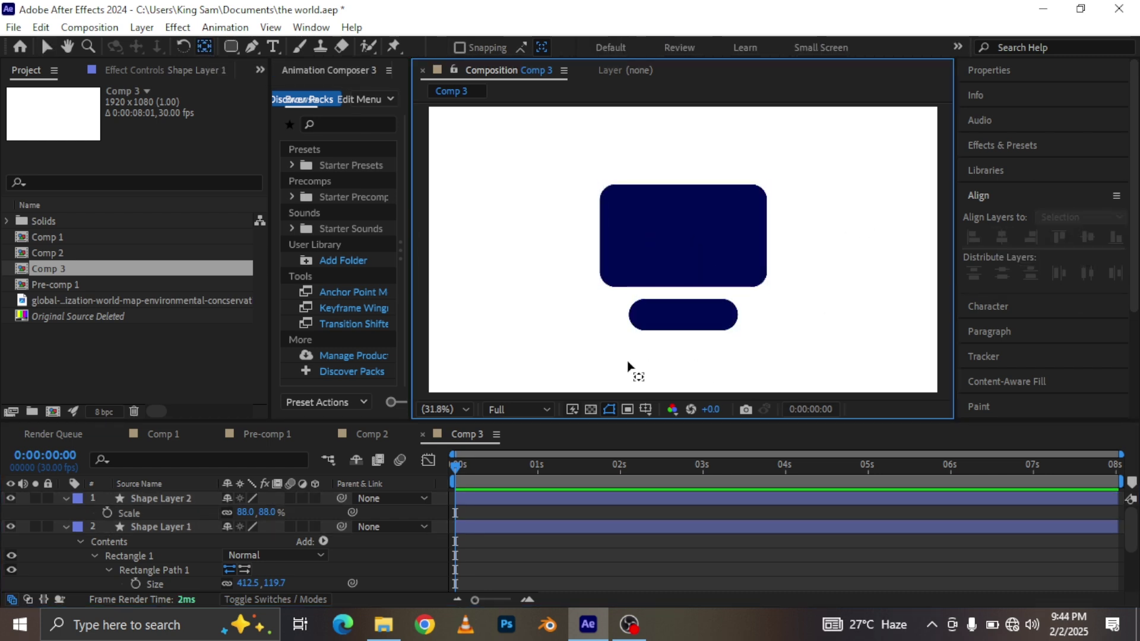
Step: Change the large rectangle's fill colour to white (FFFFFF)
{"action": "left_click", "coordinate": [161, 502]}
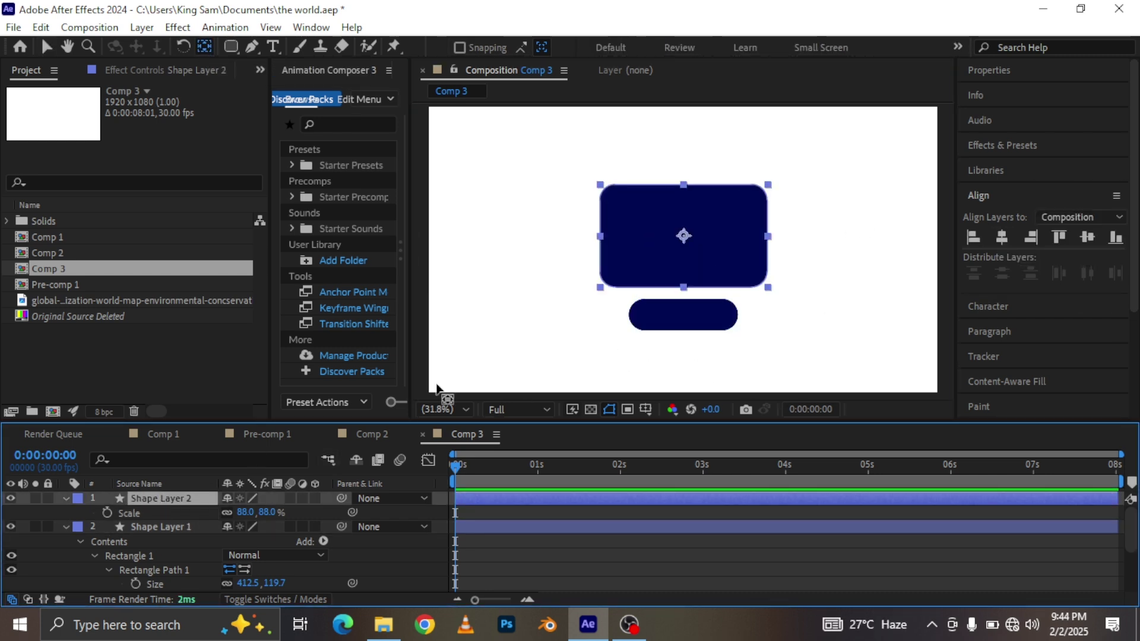
{"action": "left_click", "coordinate": [231, 46]}
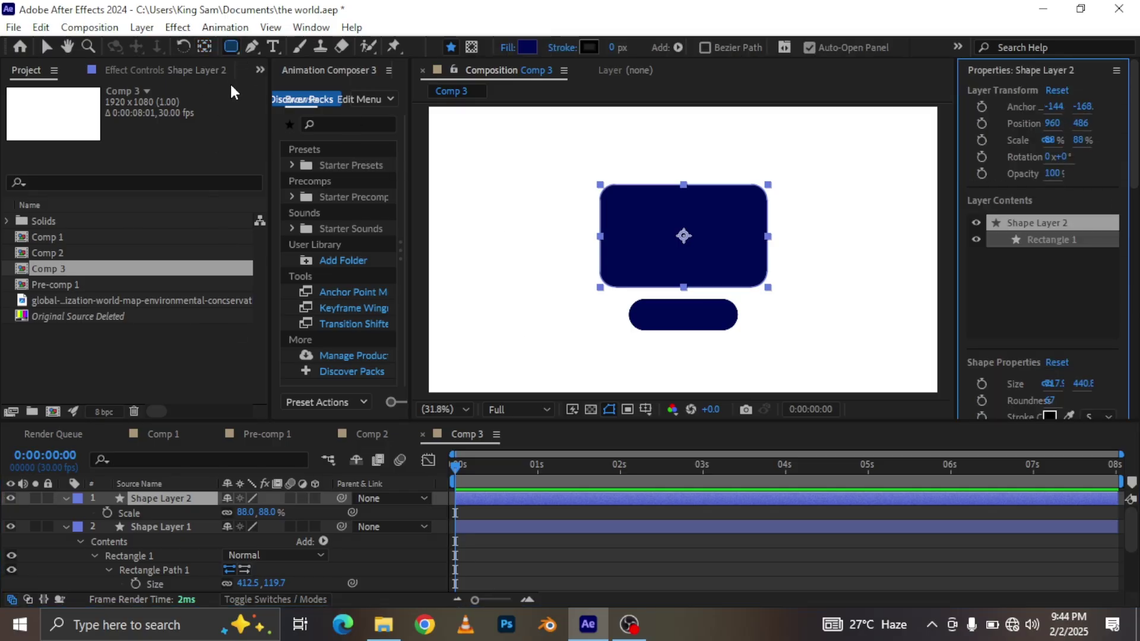
{"action": "left_click", "coordinate": [526, 47]}
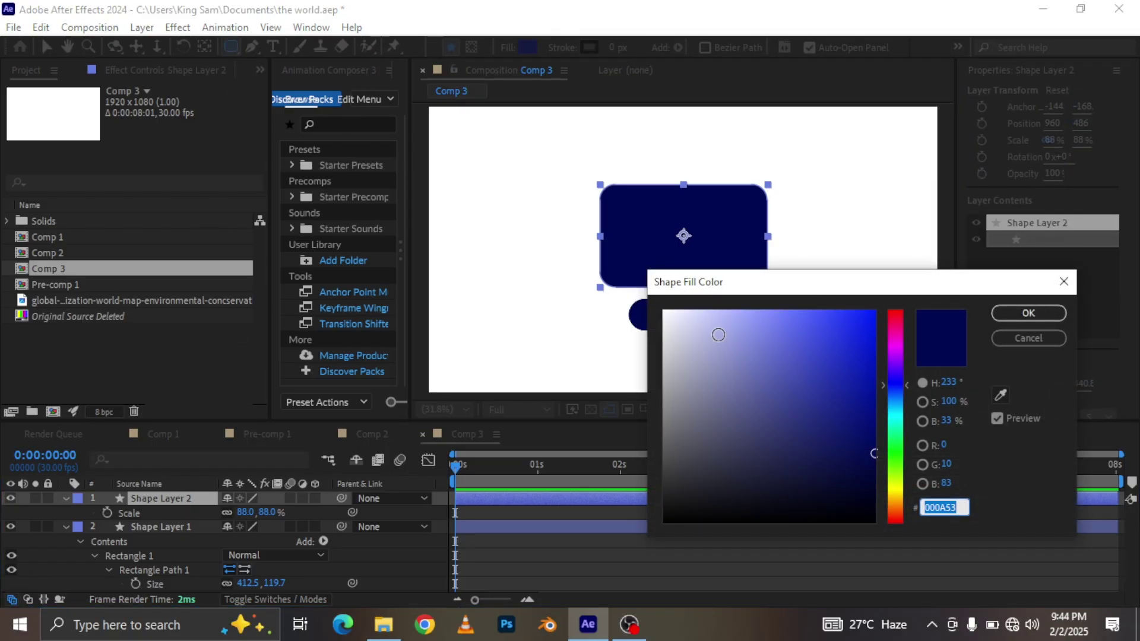
{"action": "type", "text": "FFFFFF"}
{"action": "left_click", "coordinate": [1009, 306]}
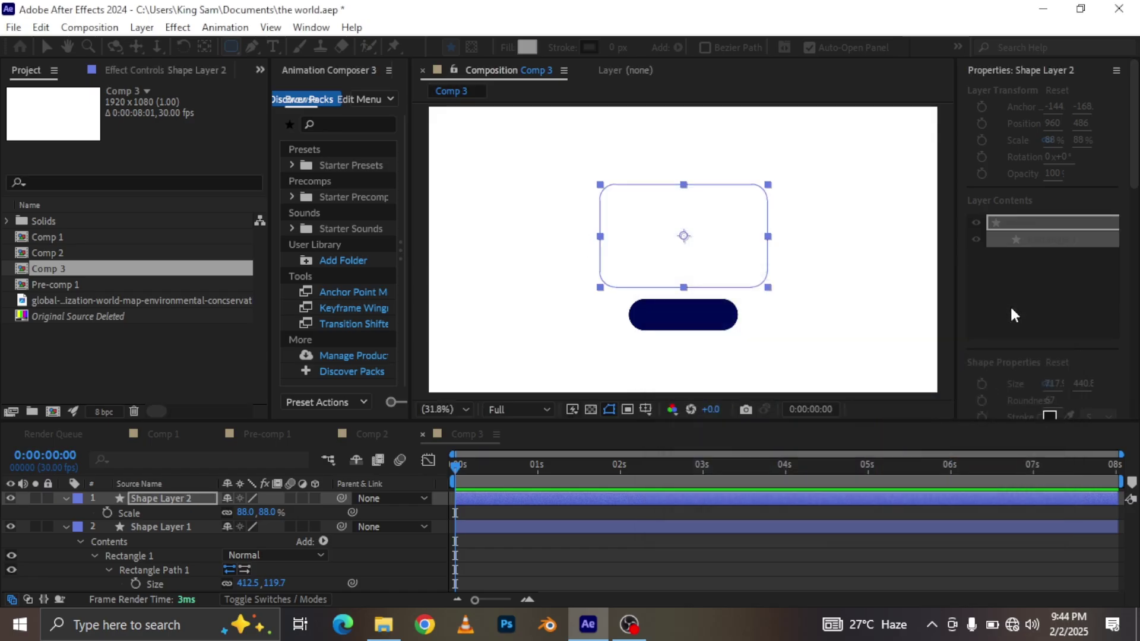
Step: Add a 1920x1080 solid in very light grey (DCD9D9) as the background
{"action": "left_click", "coordinate": [65, 498]}
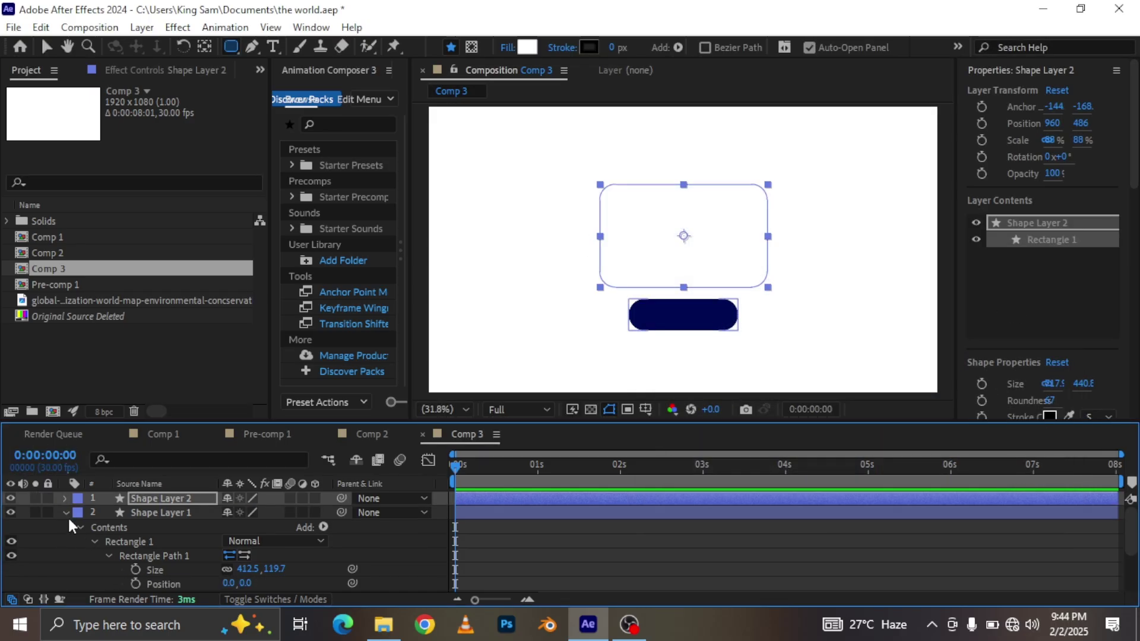
{"action": "key", "text": "ctrl+y"}
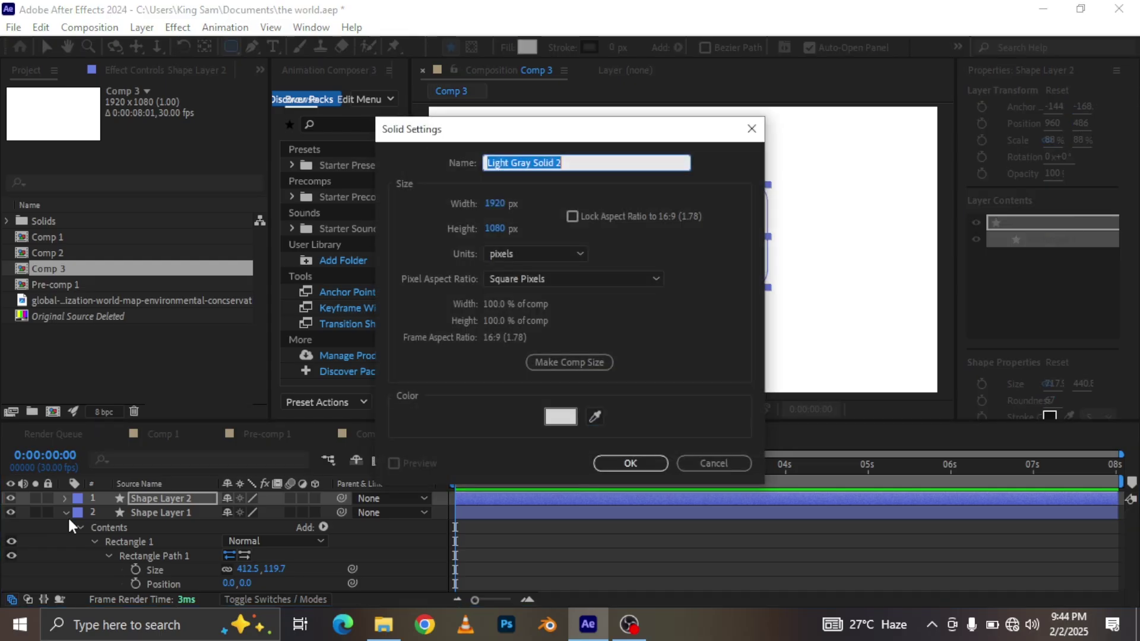
{"action": "left_click", "coordinate": [561, 416]}
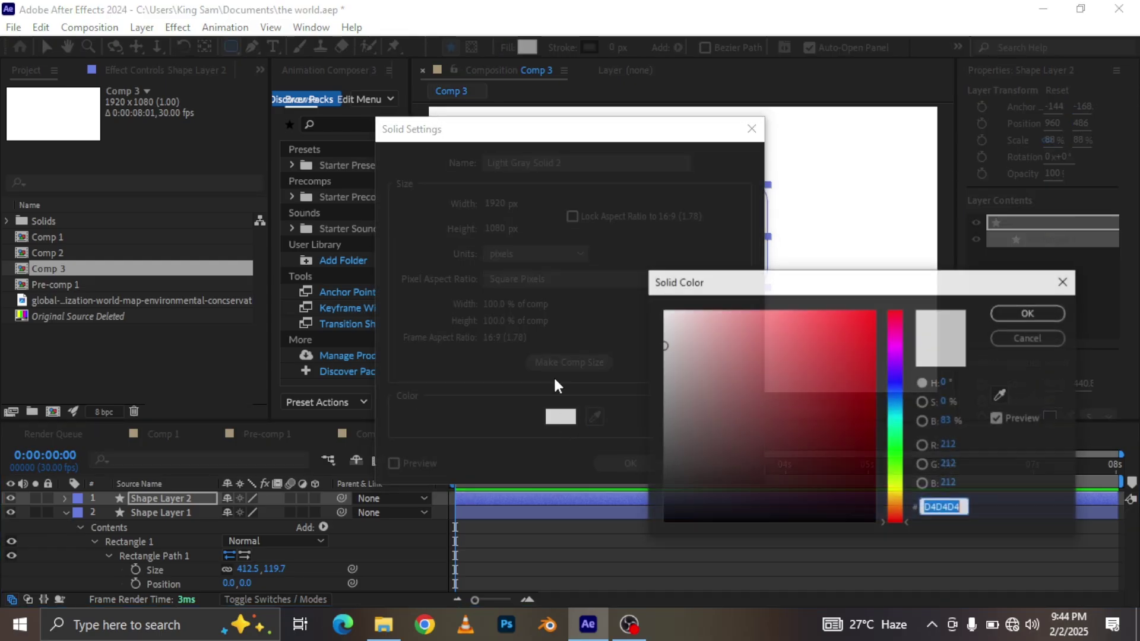
{"action": "left_click_drag", "start_coordinate": [663, 336], "coordinate": [664, 341]}
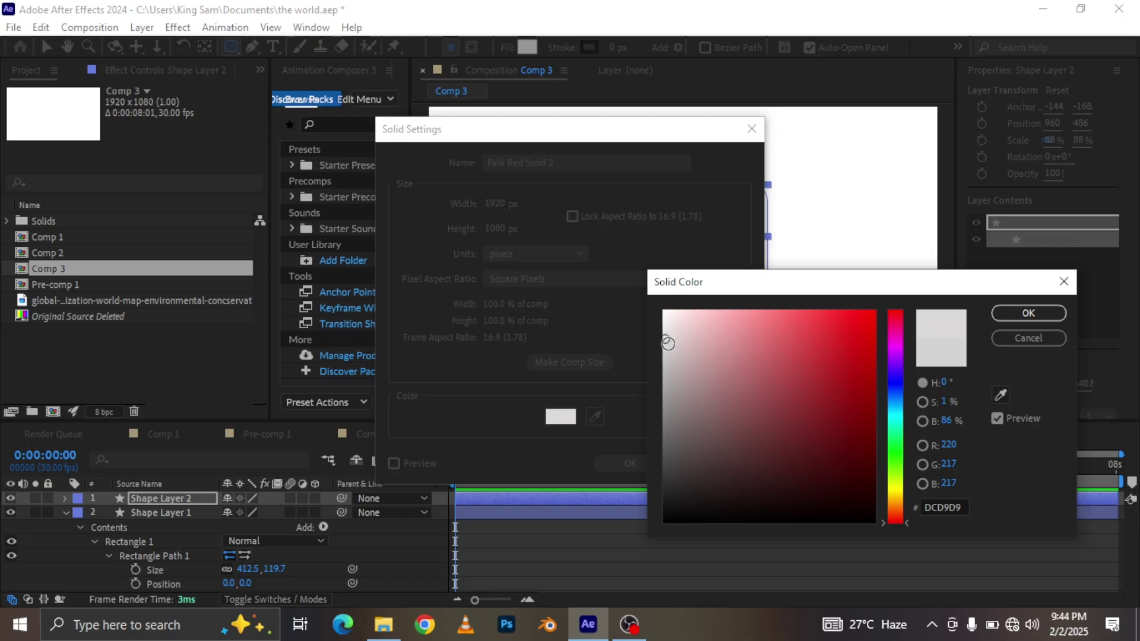
{"action": "left_click", "coordinate": [1026, 314]}
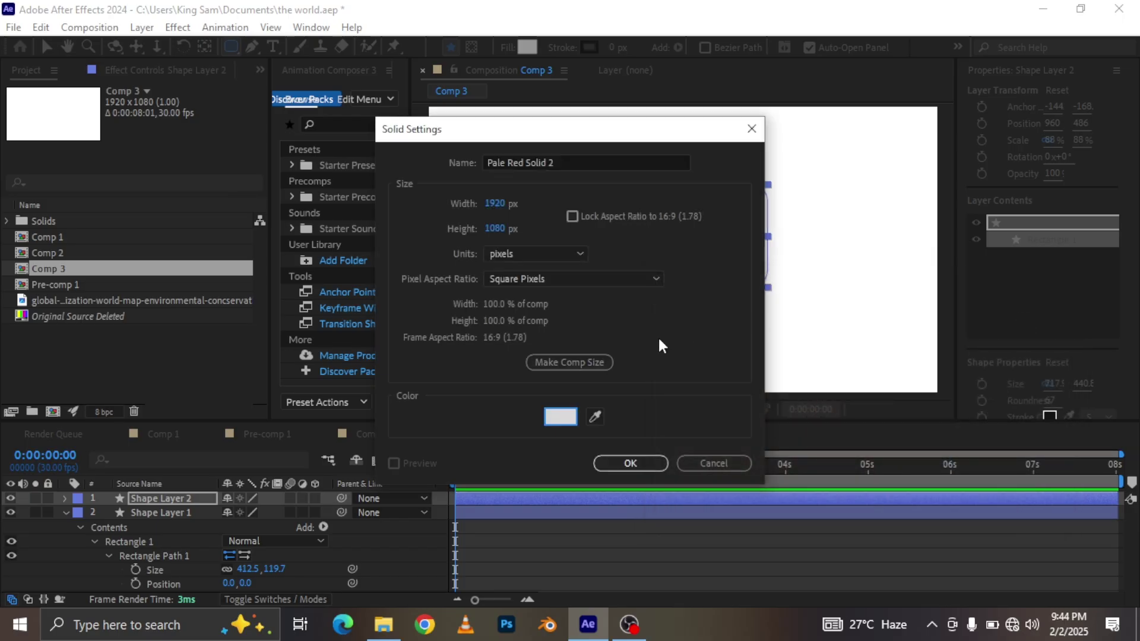
{"action": "left_click", "coordinate": [636, 468]}
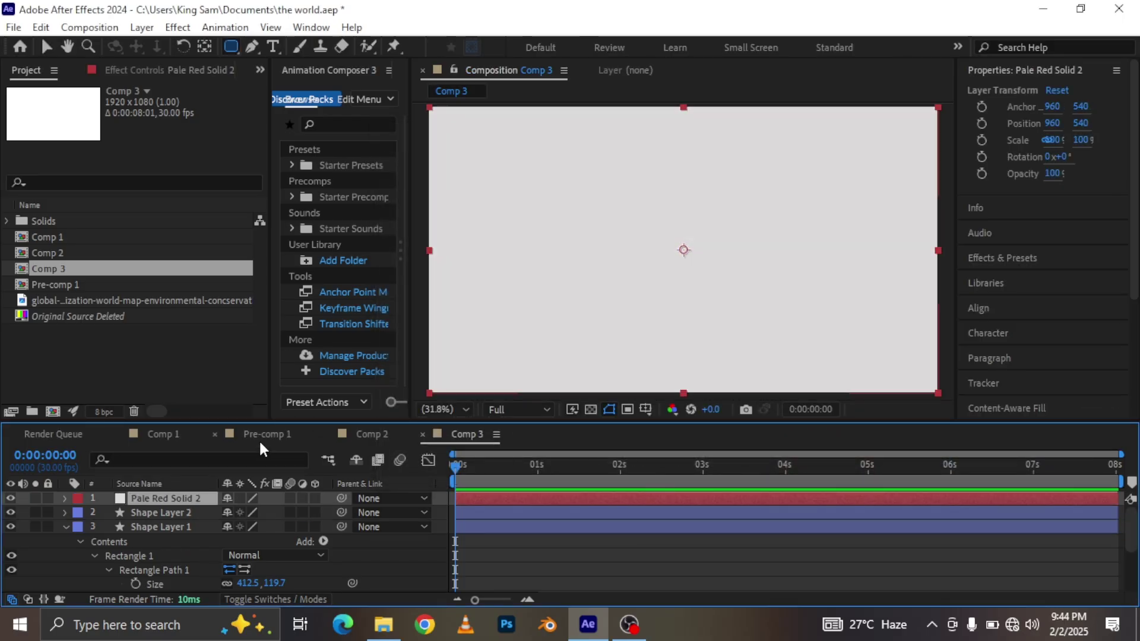
Step: Reorder the layers so the solid is at the bottom and the white rectangle sits beneath the pill's layer
{"action": "left_click_drag", "start_coordinate": [161, 500], "coordinate": [144, 578]}
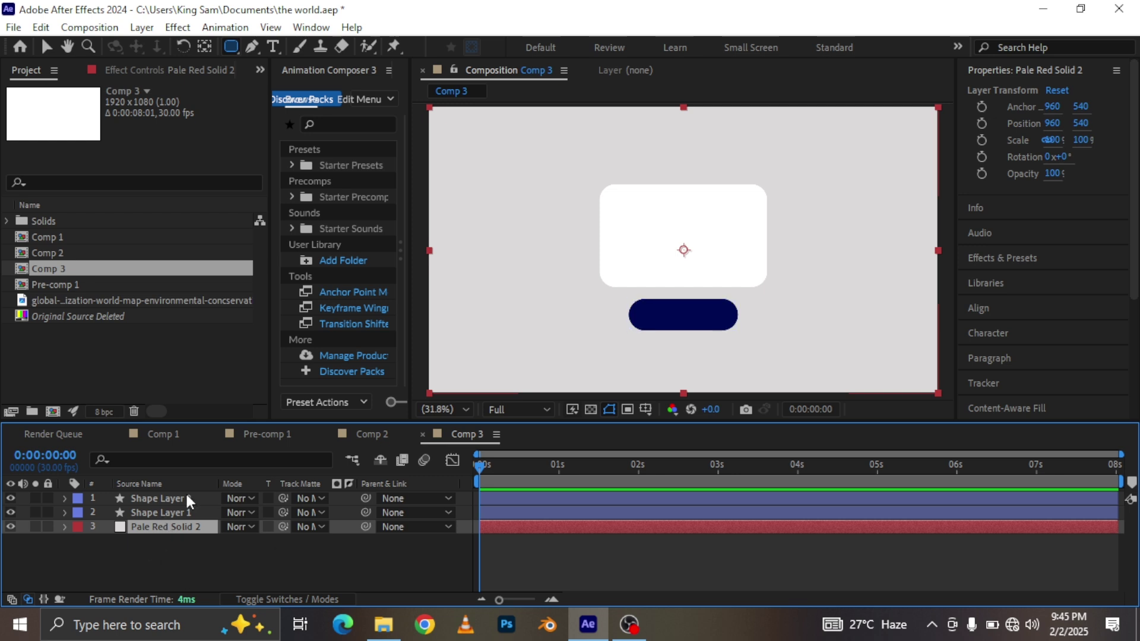
{"action": "left_click", "coordinate": [162, 499]}
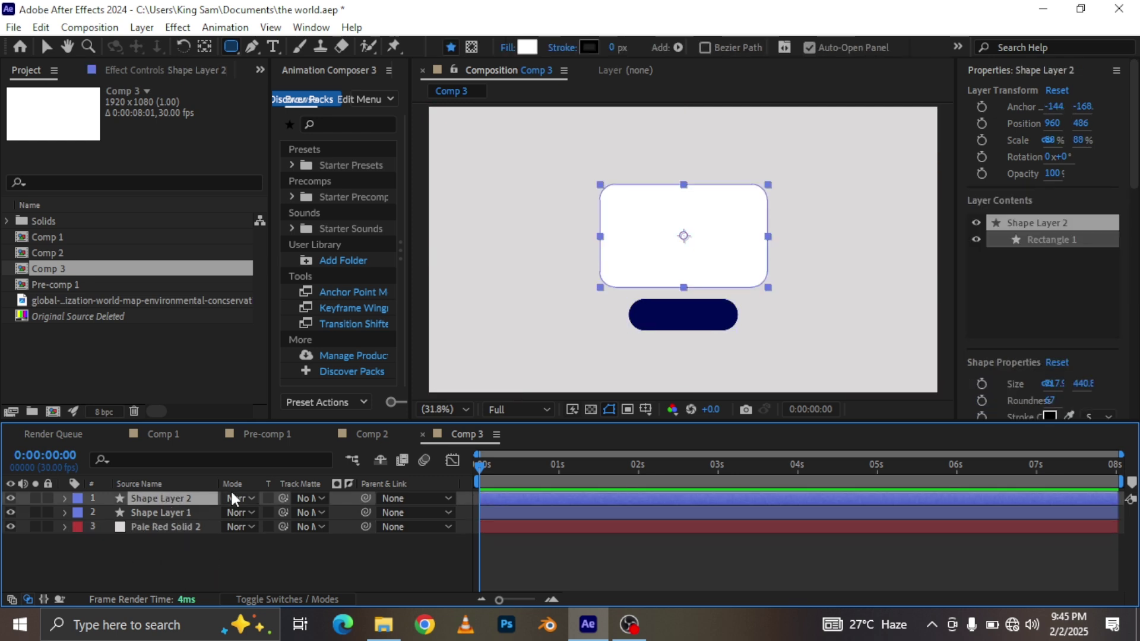
{"action": "left_click_drag", "start_coordinate": [168, 497], "coordinate": [162, 519]}
Step: Rename the white rectangle's layer as "big rec"
{"action": "right_click", "coordinate": [174, 511]}
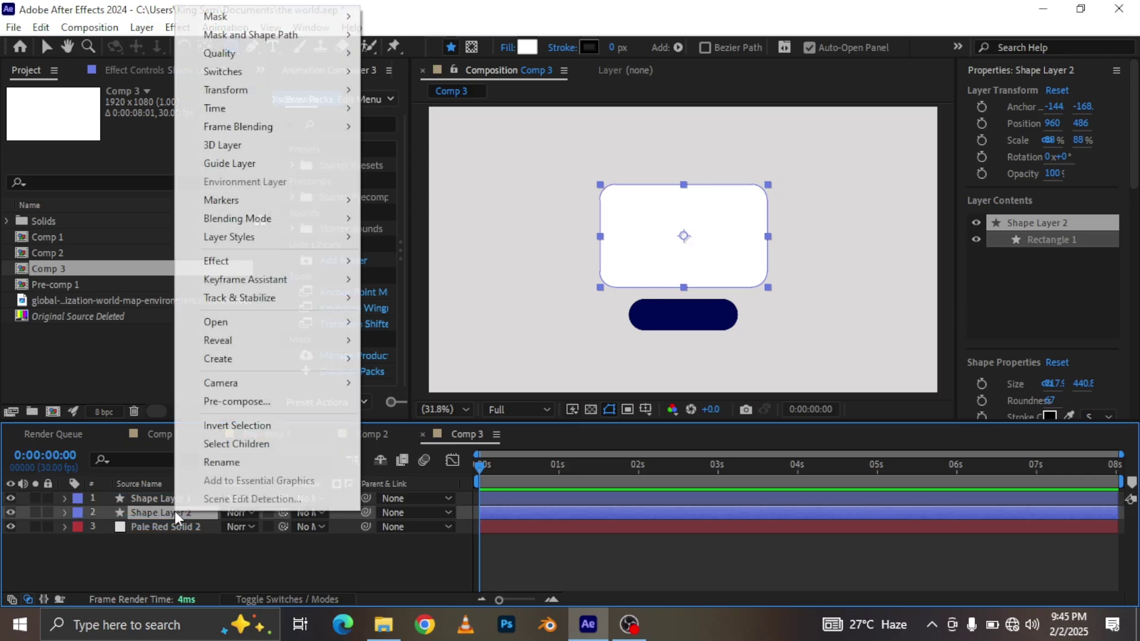
{"action": "left_click", "coordinate": [250, 468]}
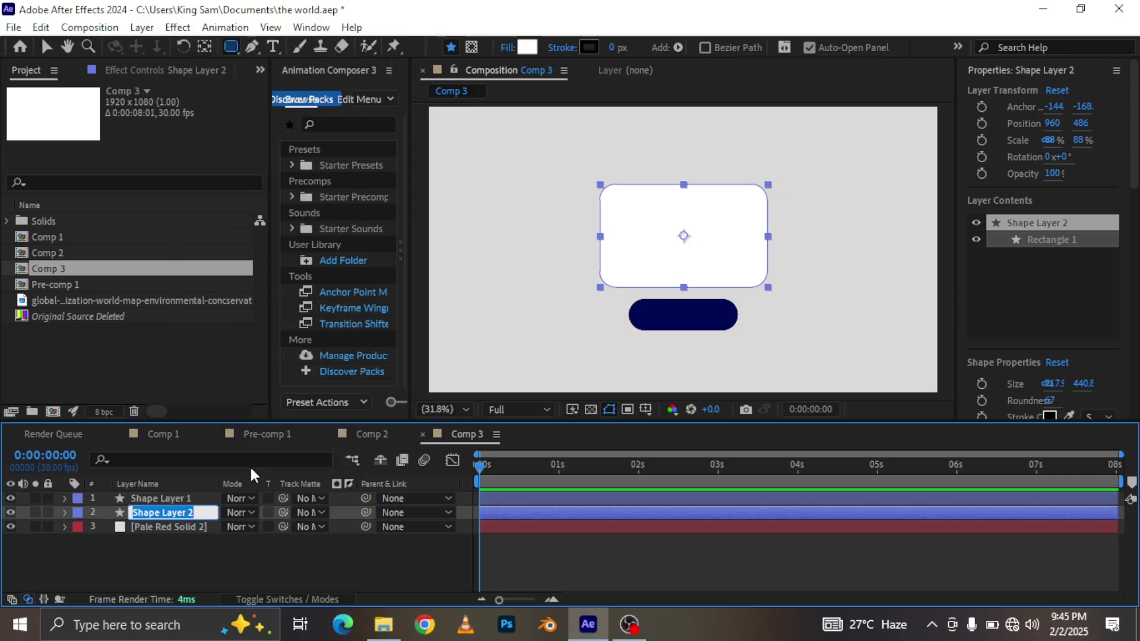
{"action": "type", "text": "big"}
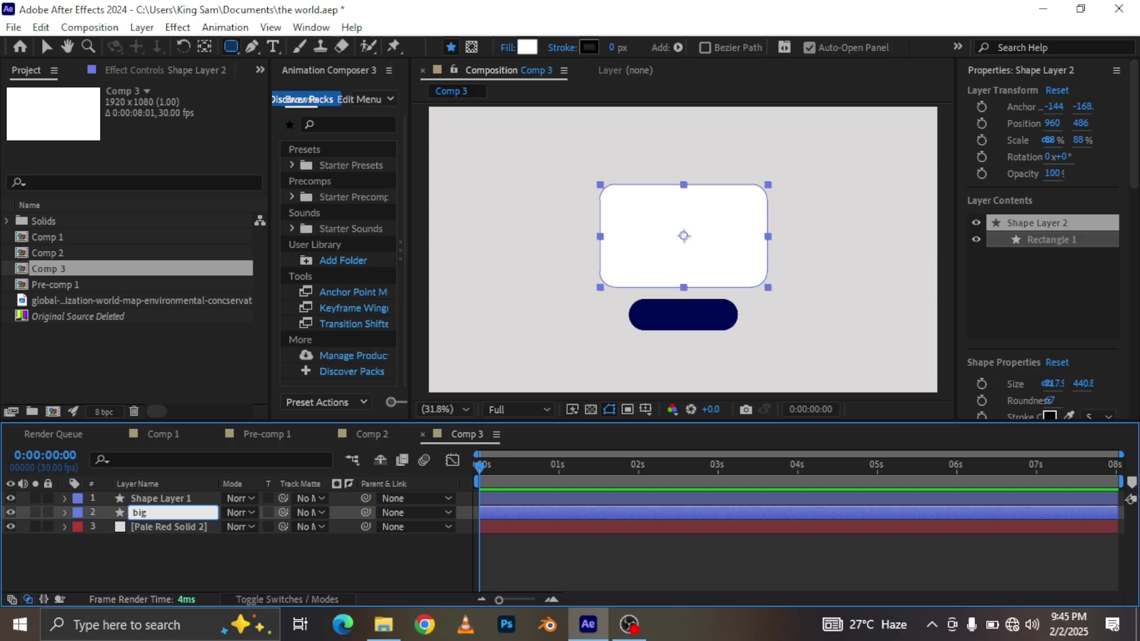
{"action": "type", "text": " rec"}
{"action": "key", "text": "Return"}
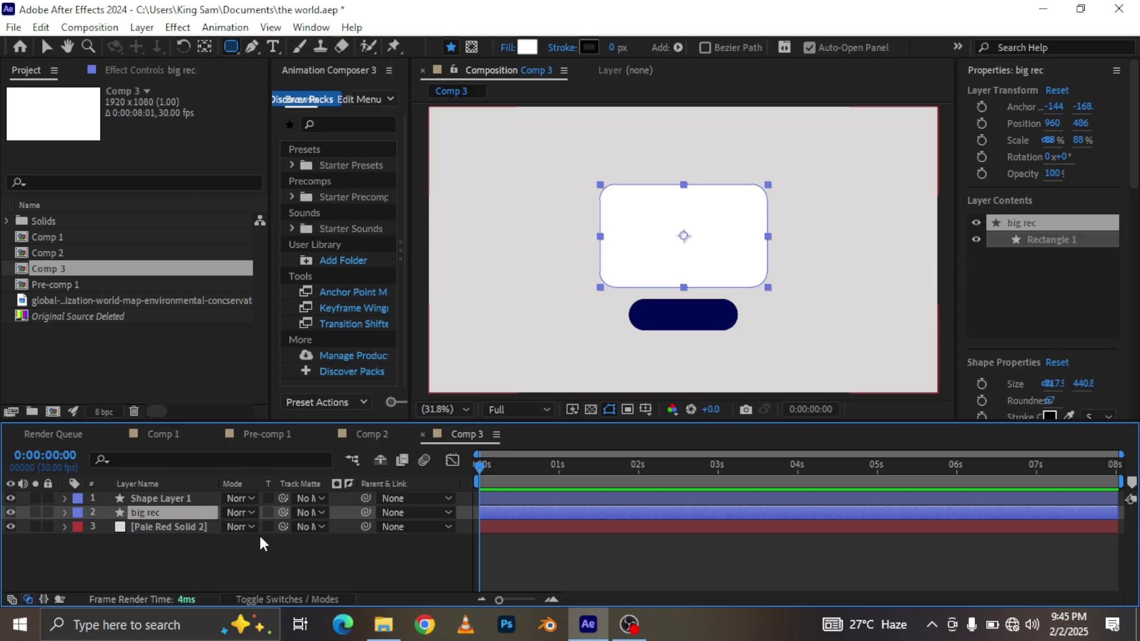
{"action": "left_click", "coordinate": [177, 555]}
Step: Use the "big rec" layer as an inverted alpha track matte for the background solid
{"action": "left_click", "coordinate": [162, 529]}
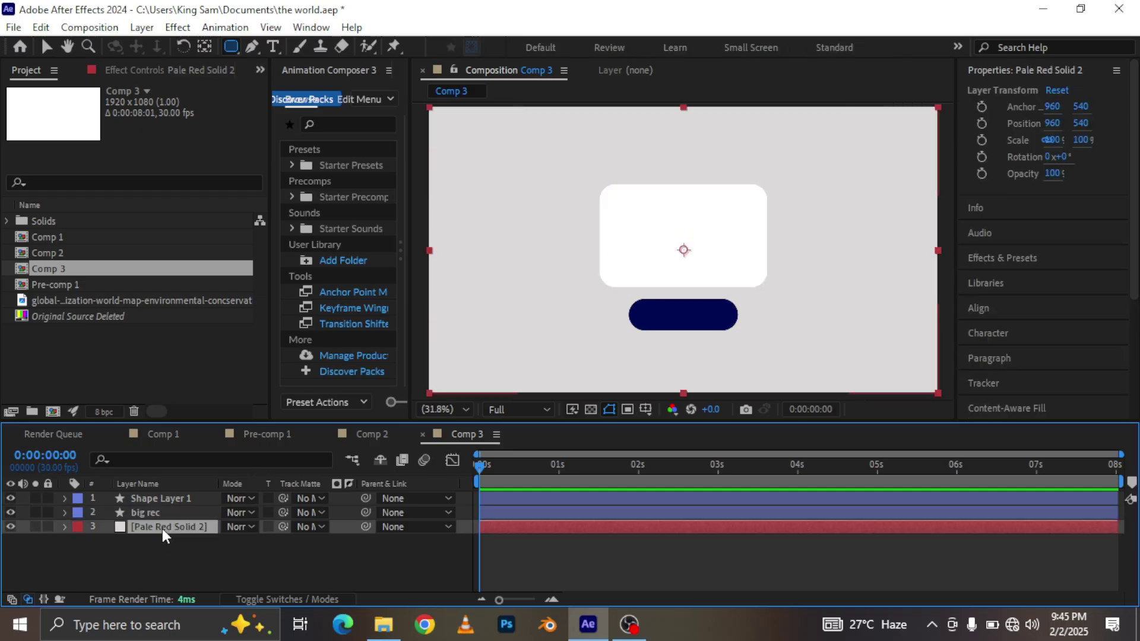
{"action": "left_click", "coordinate": [320, 524]}
{"action": "left_click", "coordinate": [334, 492]}
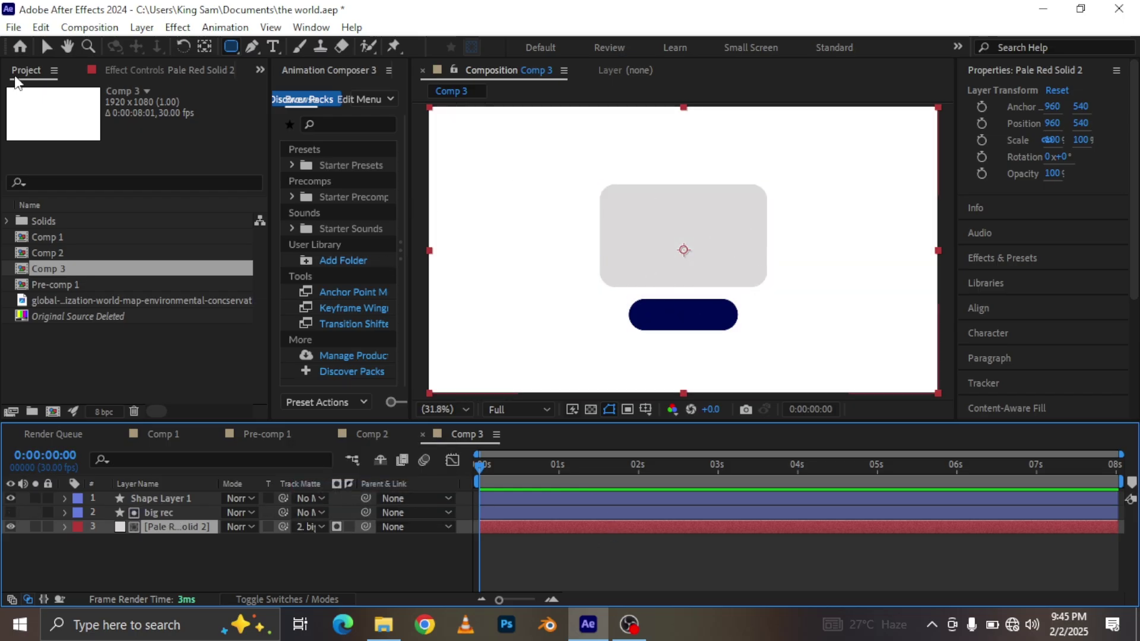
{"action": "left_click", "coordinate": [47, 48]}
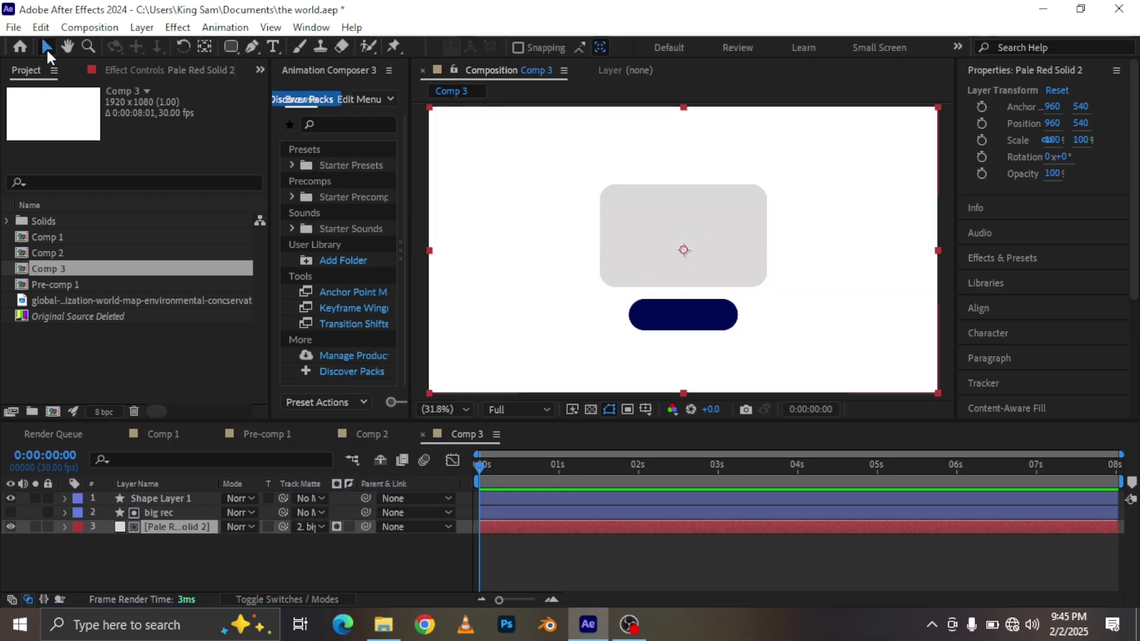
{"action": "left_click", "coordinate": [348, 526]}
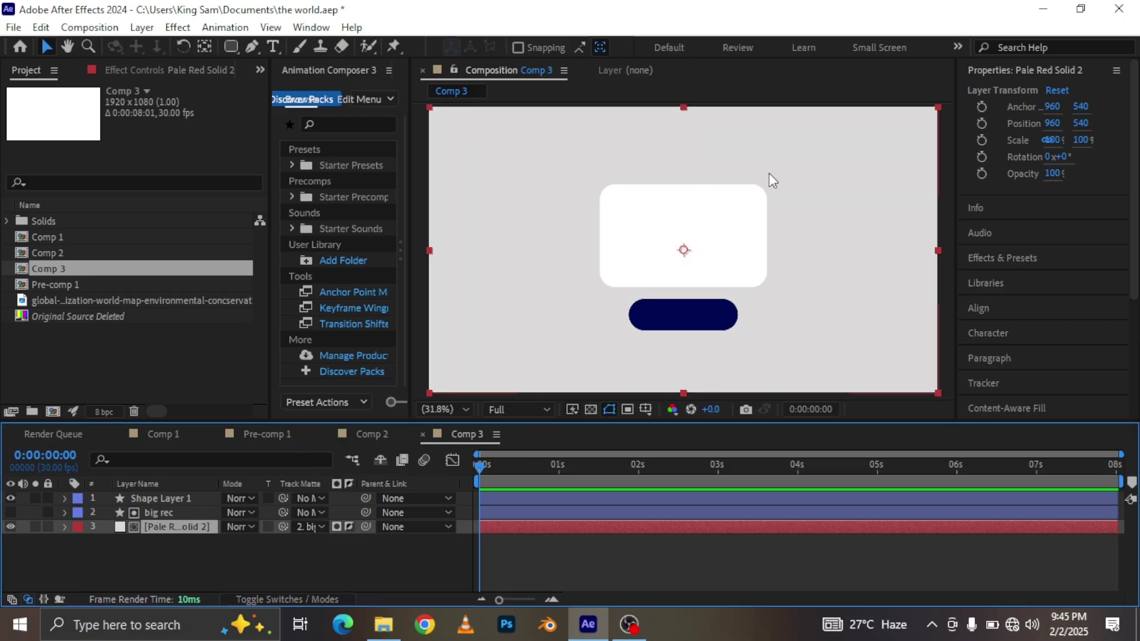
Step: Add a "learn more" text layer below the navy pill and turn off its All Caps style
{"action": "left_click", "coordinate": [156, 499]}
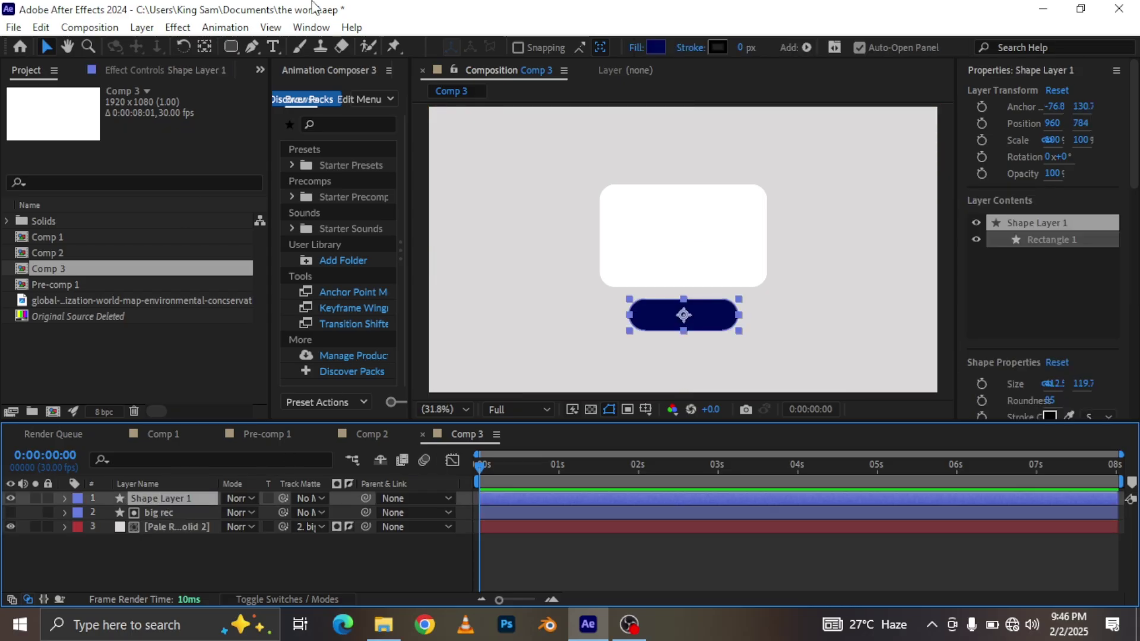
{"action": "left_click", "coordinate": [273, 46]}
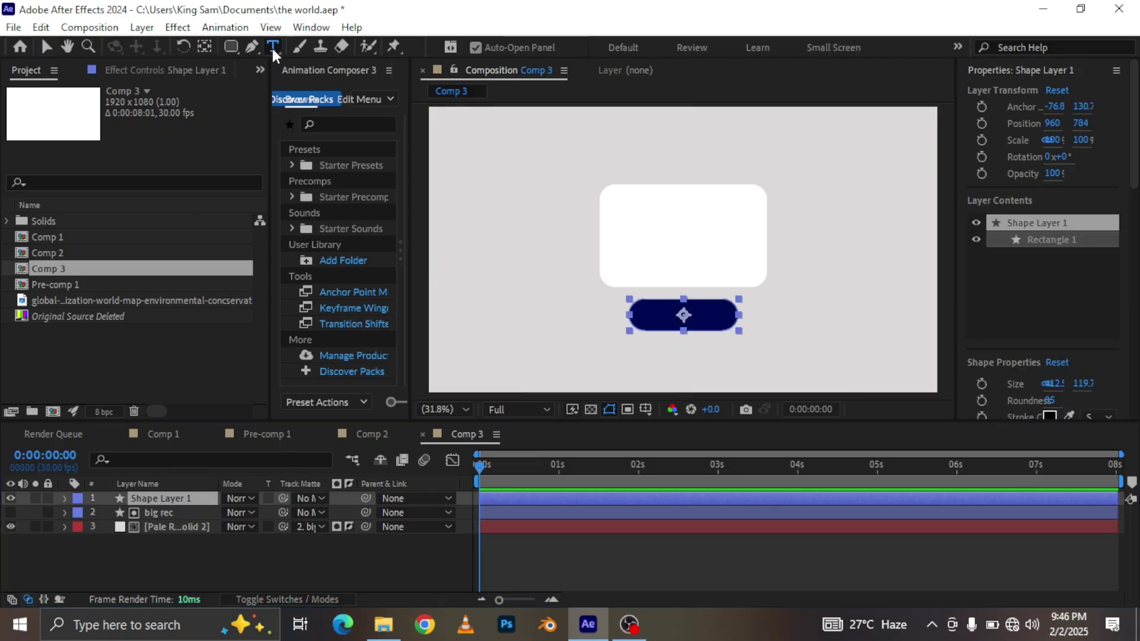
{"action": "left_click", "coordinate": [626, 355]}
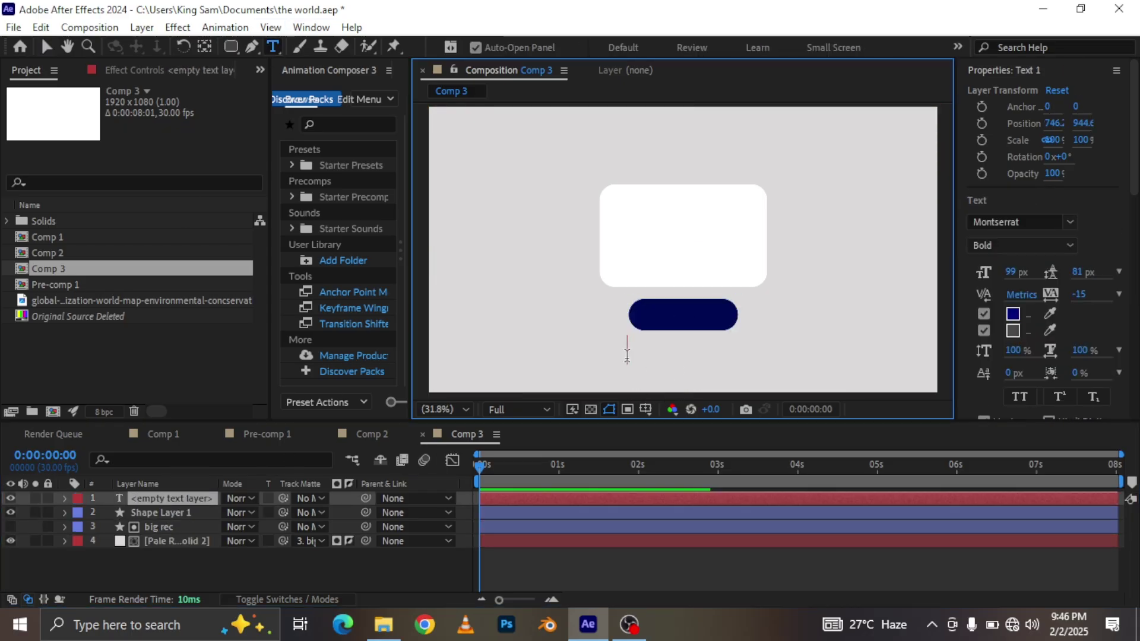
{"action": "type", "text": "learn"}
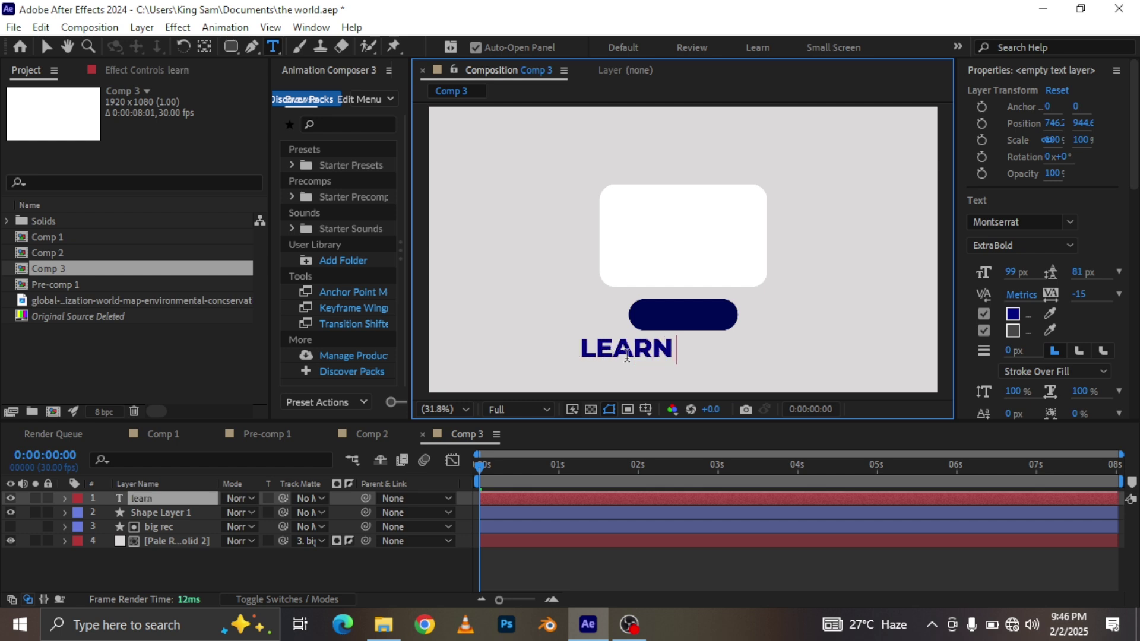
{"action": "type", "text": " more"}
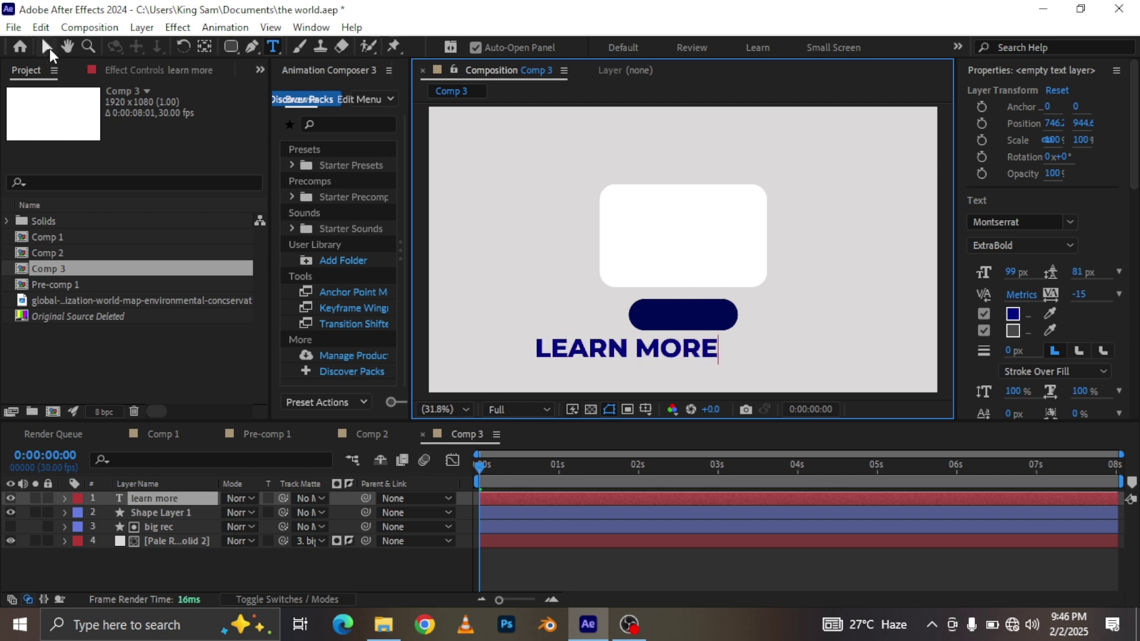
{"action": "left_click", "coordinate": [46, 46]}
{"action": "scroll", "coordinate": [1135, 270], "scroll_direction": "down", "scroll_amount": 5}
{"action": "left_click", "coordinate": [1019, 191]}
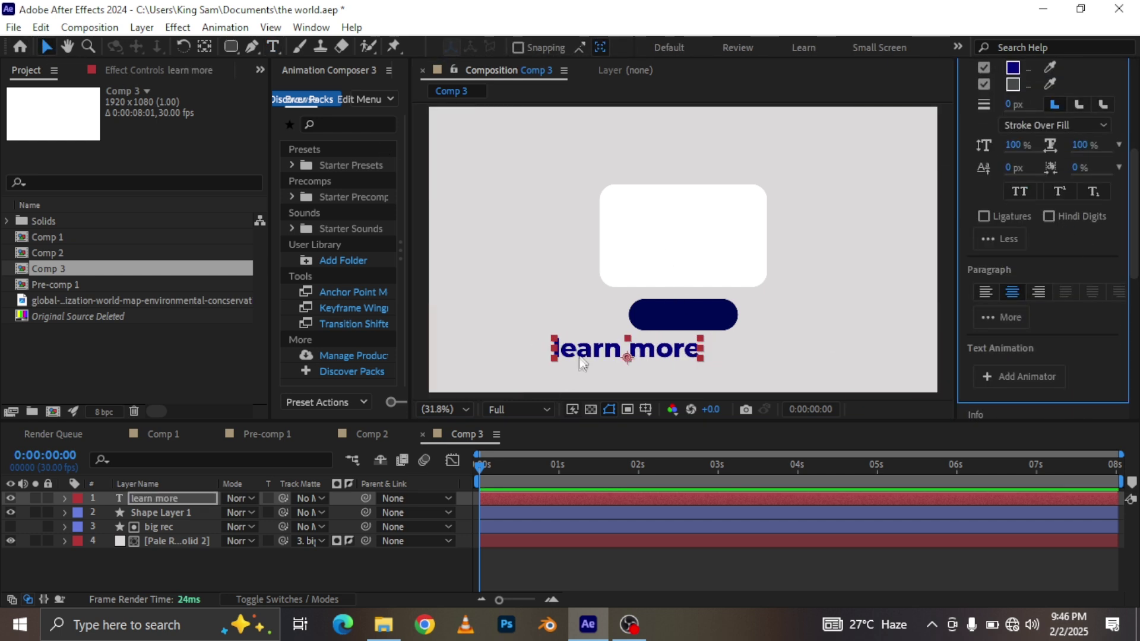
Step: Capitalise the first letter so the text reads "Learn more"
{"action": "double_click", "coordinate": [571, 349]}
{"action": "left_click", "coordinate": [563, 345]}
{"action": "key", "text": "BackSpace"}
{"action": "type", "text": "L"}
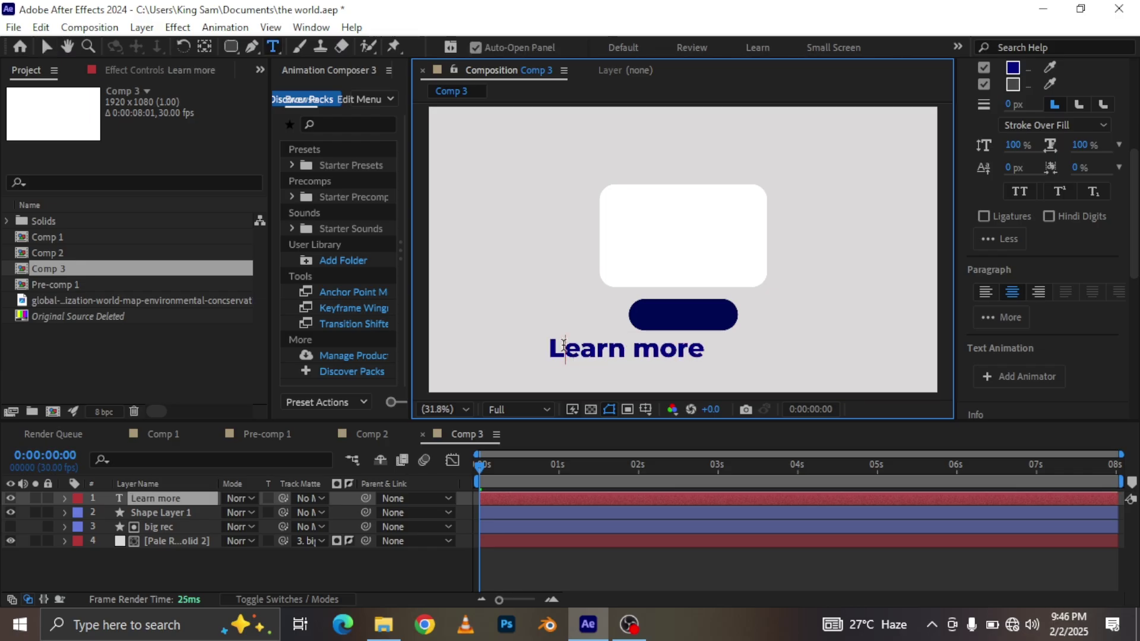
{"action": "left_click", "coordinate": [46, 45]}
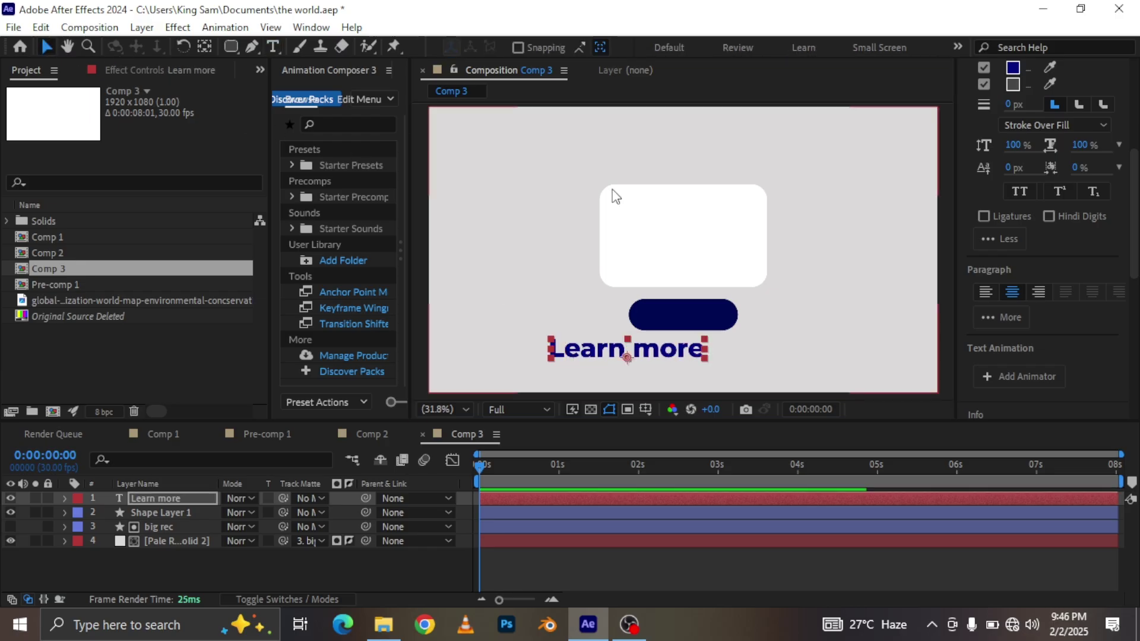
Step: Change the "Learn more" text's fill colour to bright orange
{"action": "left_click", "coordinate": [1013, 67]}
{"action": "left_click", "coordinate": [895, 500]}
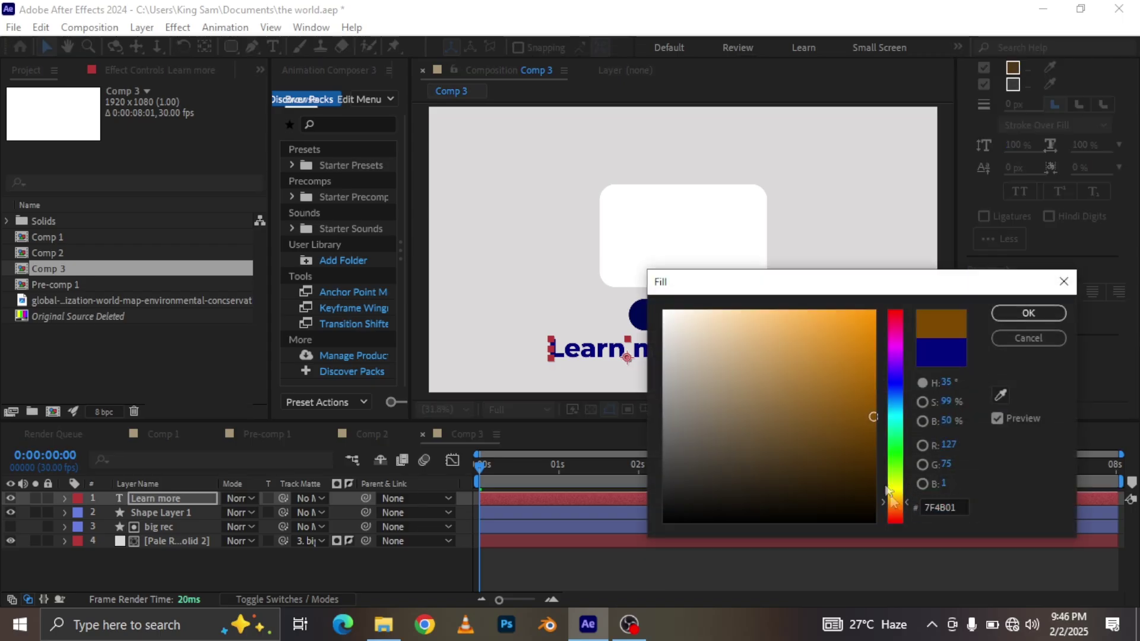
{"action": "left_click", "coordinate": [1025, 311]}
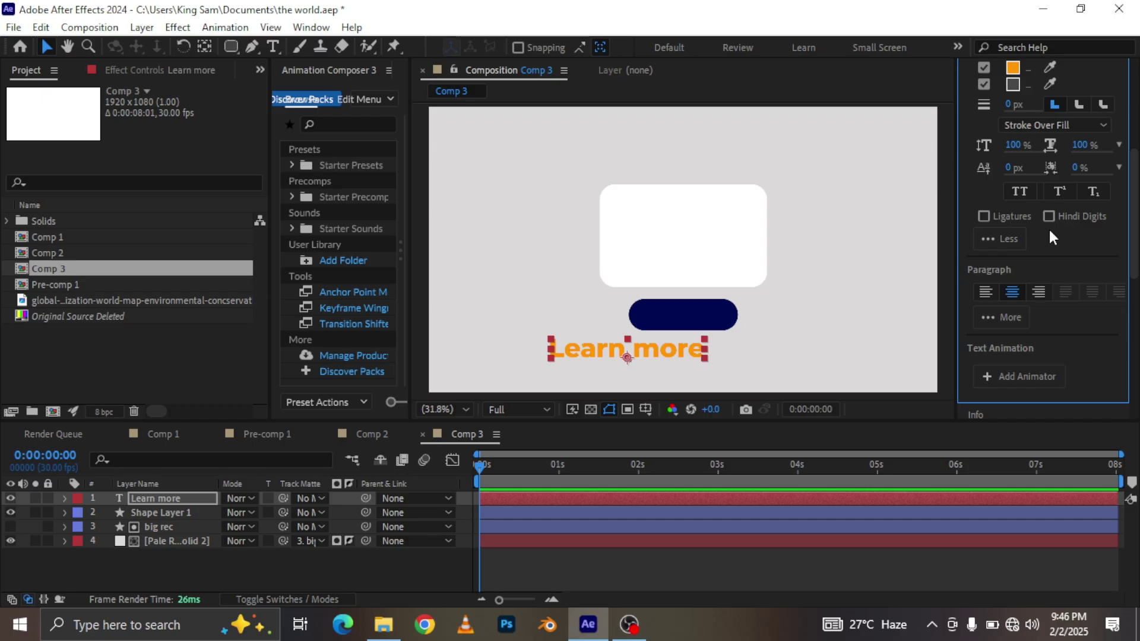
Step: Reduce the "Learn more" font size to 55 px and place the text on the navy pill
{"action": "scroll", "coordinate": [1048, 224], "scroll_direction": "up", "scroll_amount": 4}
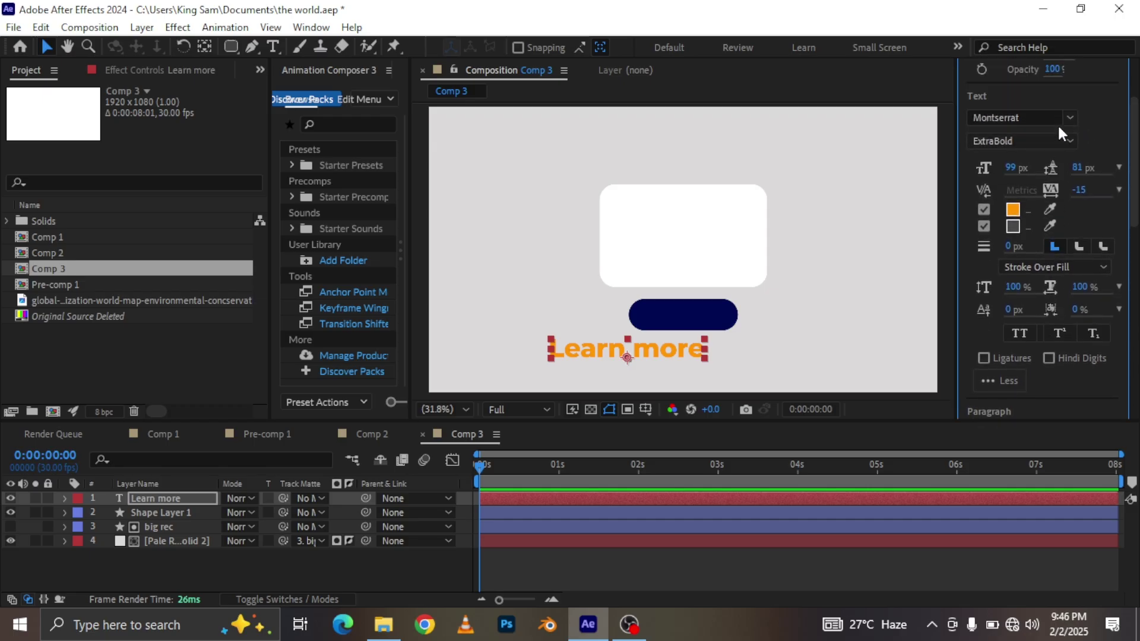
{"action": "left_click", "coordinate": [1012, 168]}
{"action": "type", "text": "66"}
{"action": "key", "text": "Return"}
{"action": "type", "text": "55"}
{"action": "key", "text": "Return"}
{"action": "left_click_drag", "start_coordinate": [627, 353], "coordinate": [682, 316]}
Step: Set the "Learn more" text to Montserrat Bold at 46 px
{"action": "left_click", "coordinate": [1020, 140]}
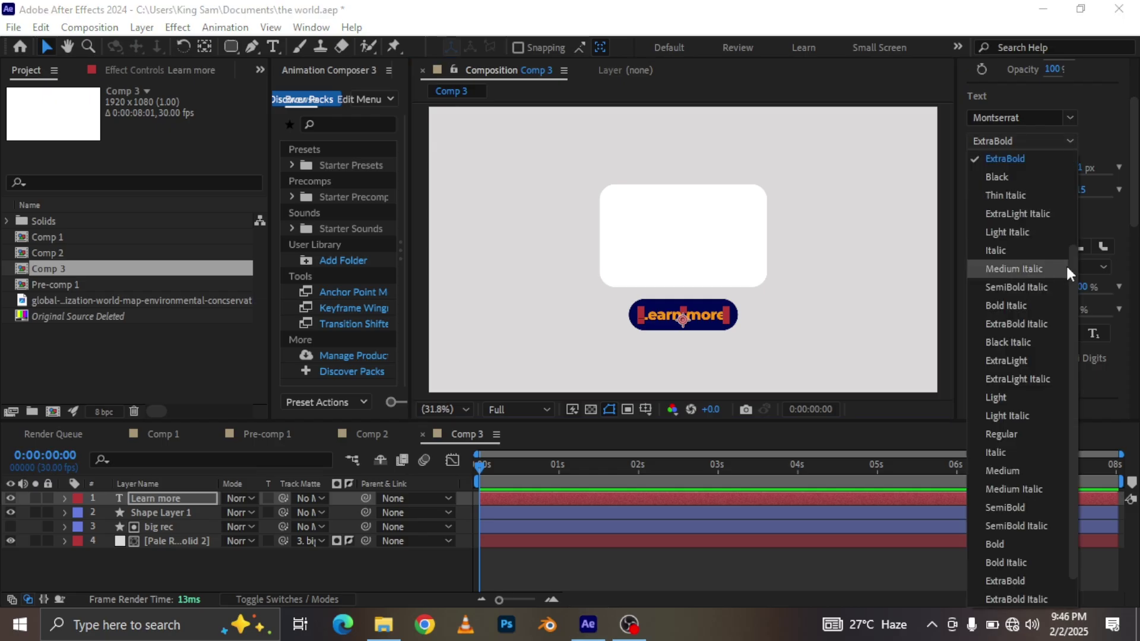
{"action": "left_click", "coordinate": [1009, 168]}
{"action": "key", "text": "Escape"}
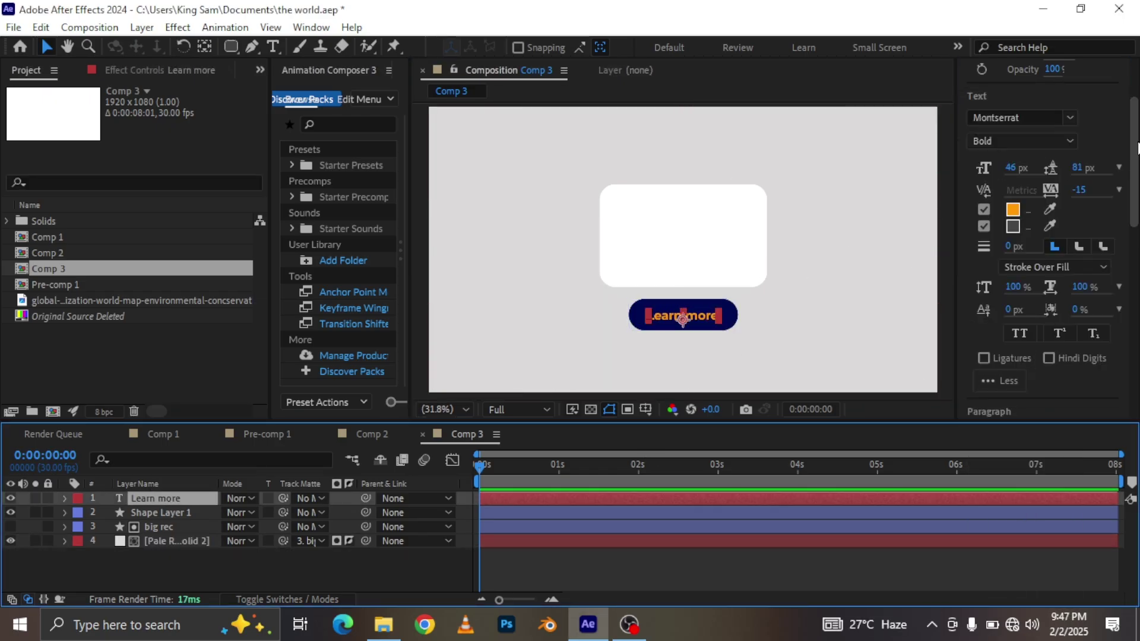
Step: Open the alignment options for the "Learn more" text, then deselect all layers
{"action": "left_click_drag", "start_coordinate": [1134, 158], "coordinate": [1137, 237]}
{"action": "scroll", "coordinate": [1133, 238], "scroll_direction": "down", "scroll_amount": 4}
{"action": "left_click", "coordinate": [1083, 313]}
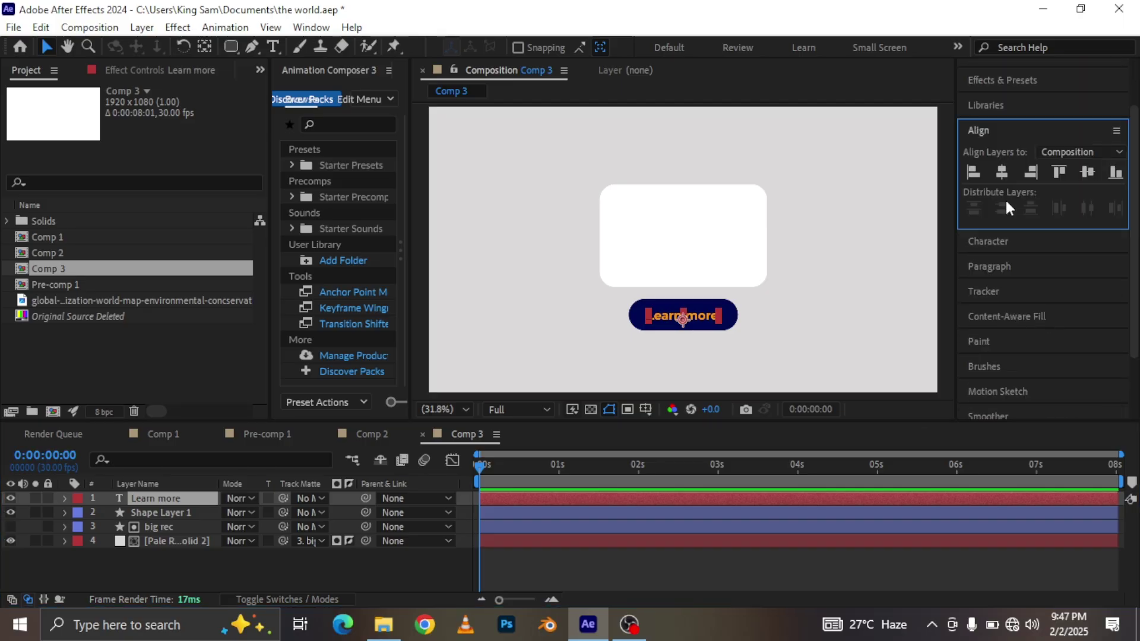
{"action": "left_click", "coordinate": [184, 565]}
Step: Draw a white mouse-cursor arrow with the Pen tool in the empty area beside the card, adjusting its tail point
{"action": "left_click", "coordinate": [252, 47]}
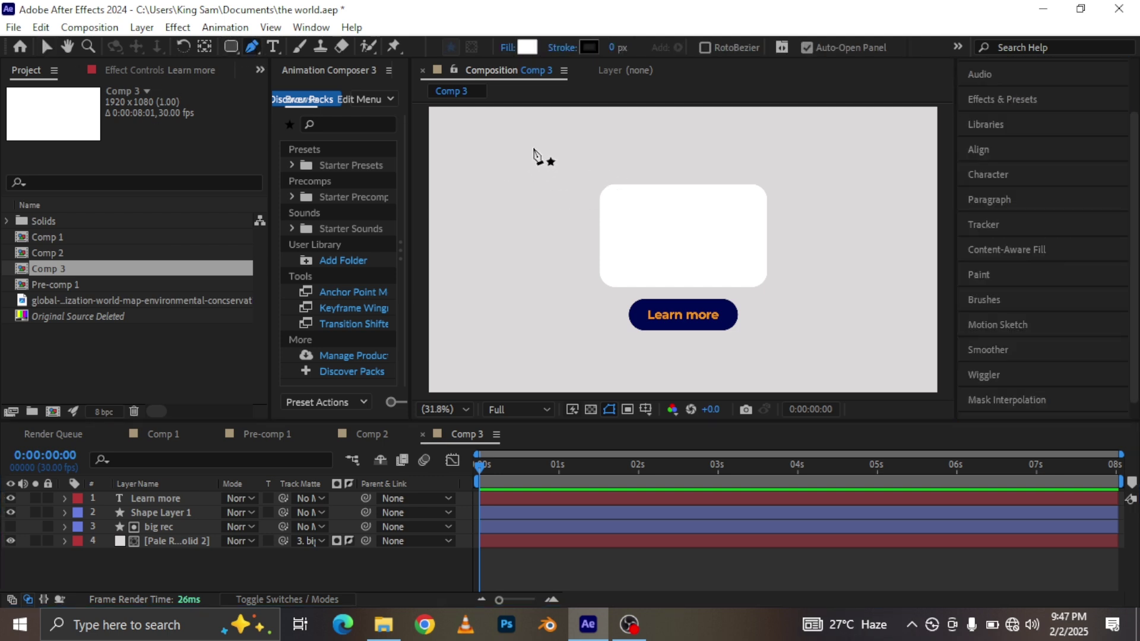
{"action": "left_click", "coordinate": [527, 147]}
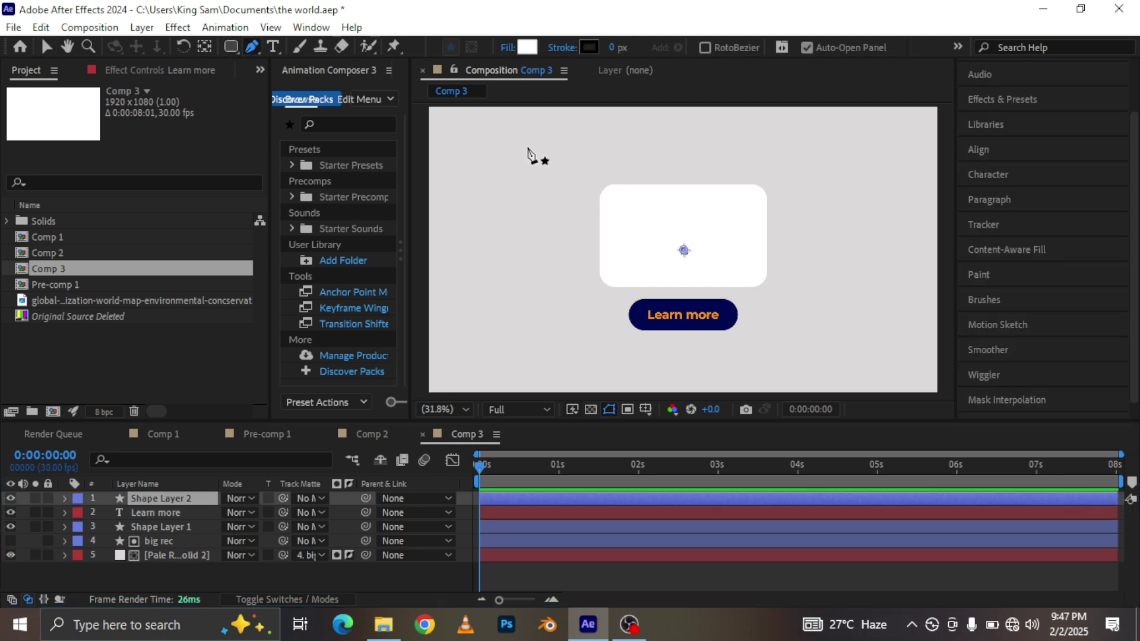
{"action": "left_click", "coordinate": [508, 198]}
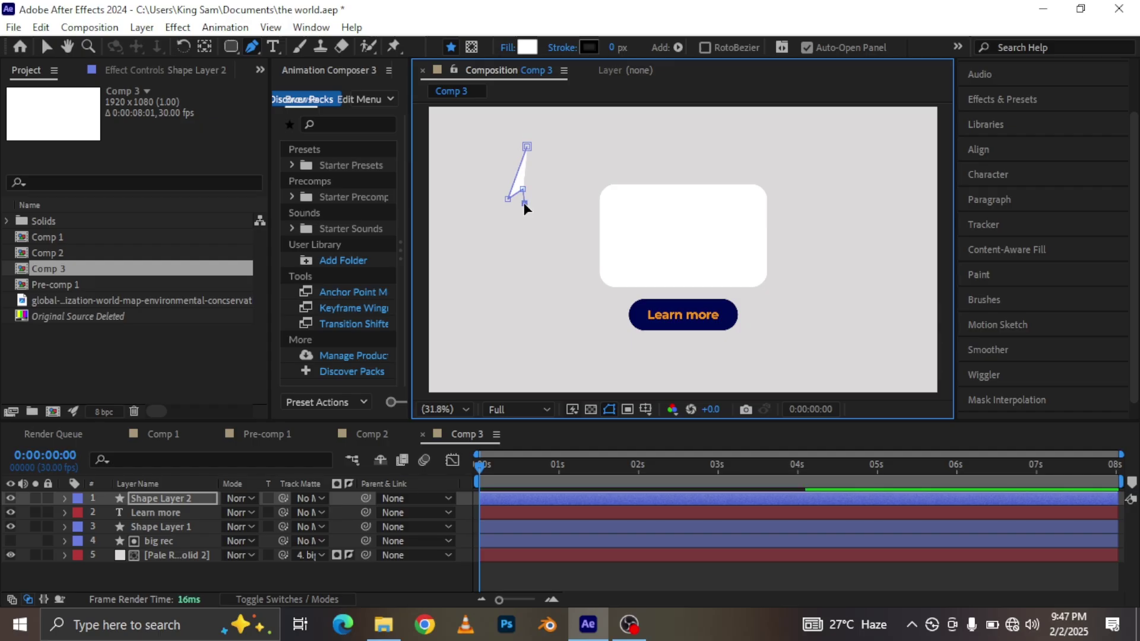
{"action": "left_click", "coordinate": [533, 202]}
{"action": "left_click", "coordinate": [533, 188]}
{"action": "left_click", "coordinate": [541, 193]}
{"action": "left_click", "coordinate": [526, 147]}
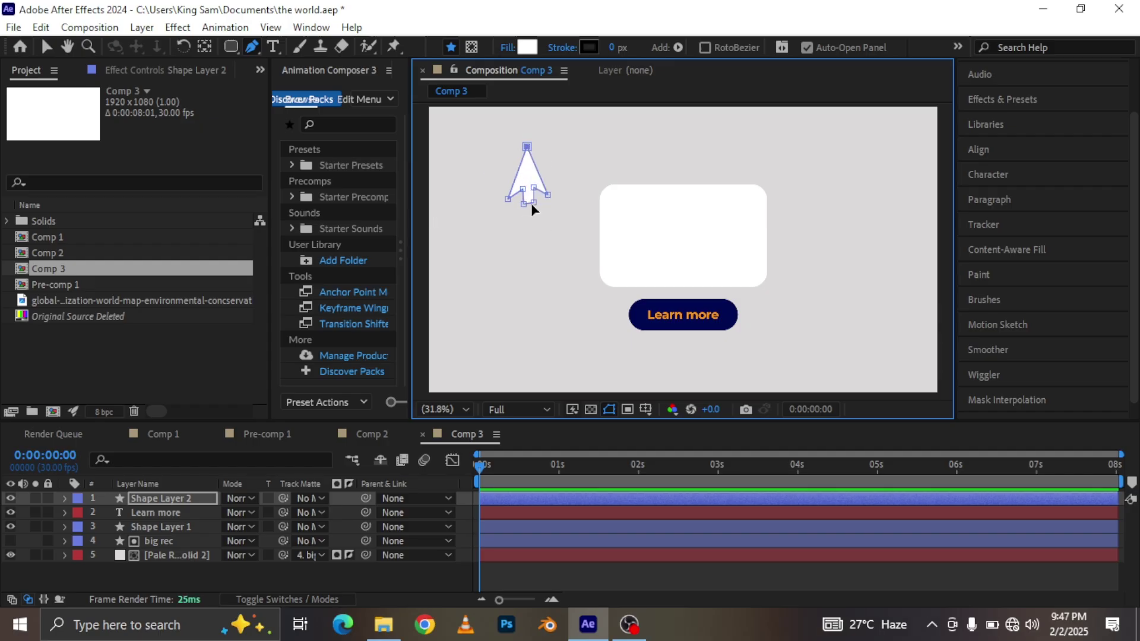
{"action": "left_click_drag", "start_coordinate": [532, 201], "coordinate": [531, 206]}
Step: Move the cursor arrow onto the right end of the navy pill and centre its anchor point within the shape
{"action": "left_click", "coordinate": [47, 47]}
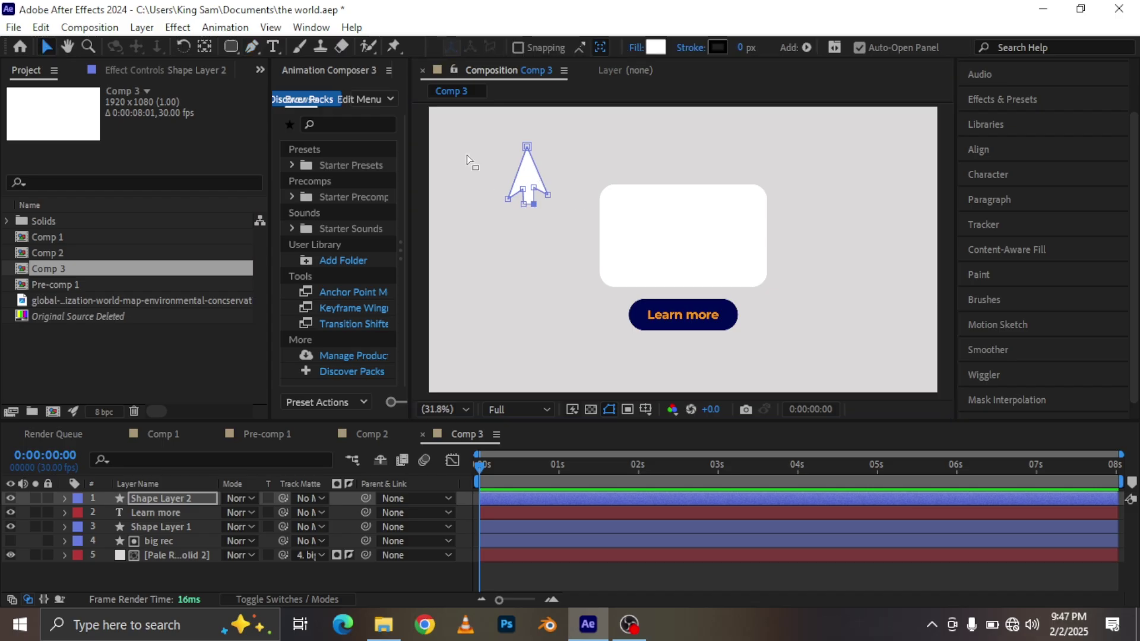
{"action": "left_click_drag", "start_coordinate": [529, 180], "coordinate": [725, 330]}
{"action": "left_click", "coordinate": [205, 48]}
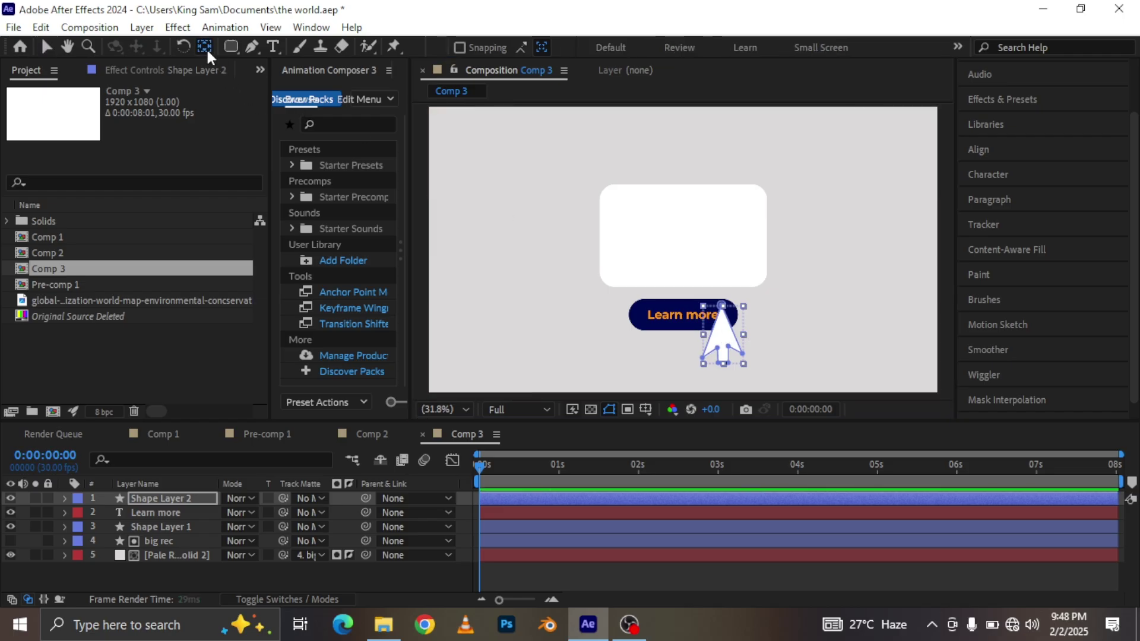
Step: Rename the cursor arrow's layer as "mouse"
{"action": "left_click", "coordinate": [166, 500]}
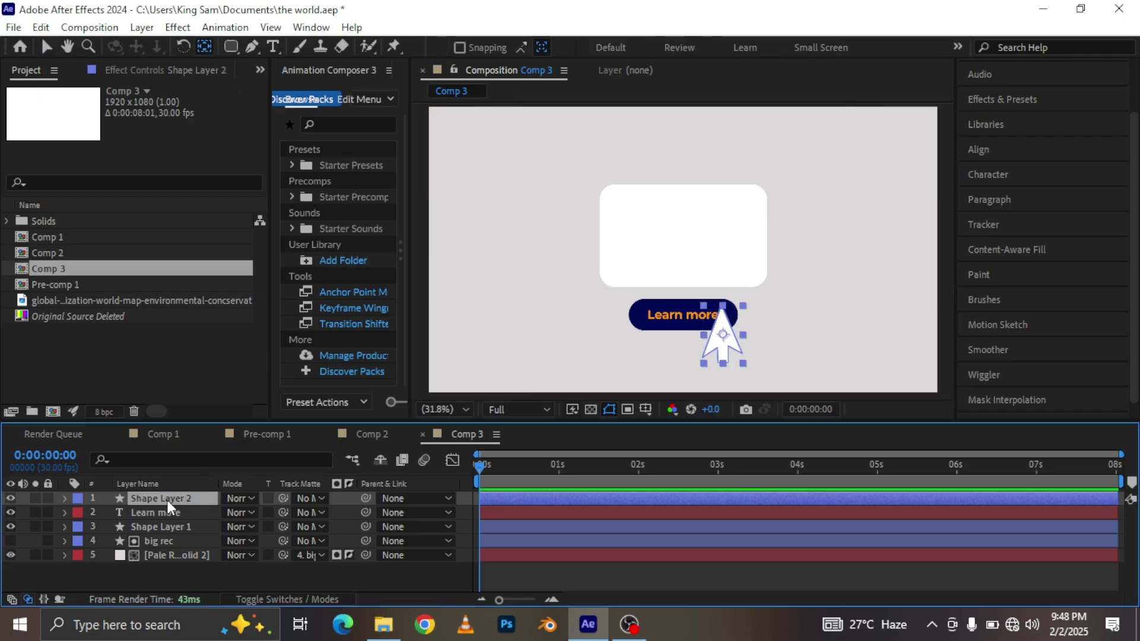
{"action": "right_click", "coordinate": [166, 500]}
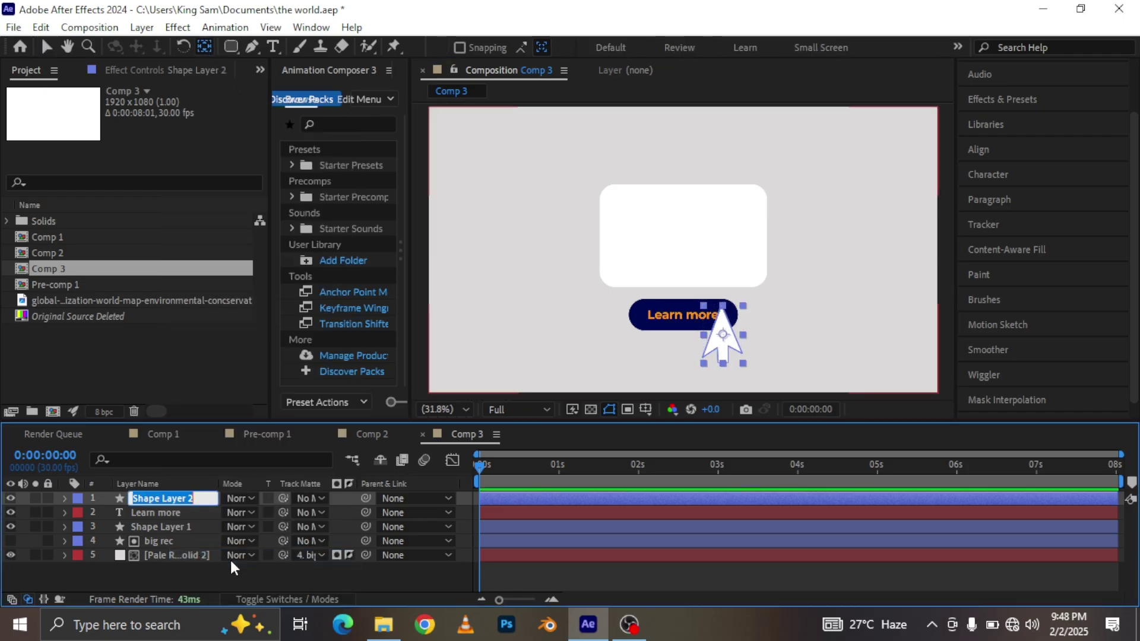
{"action": "type", "text": "mou"}
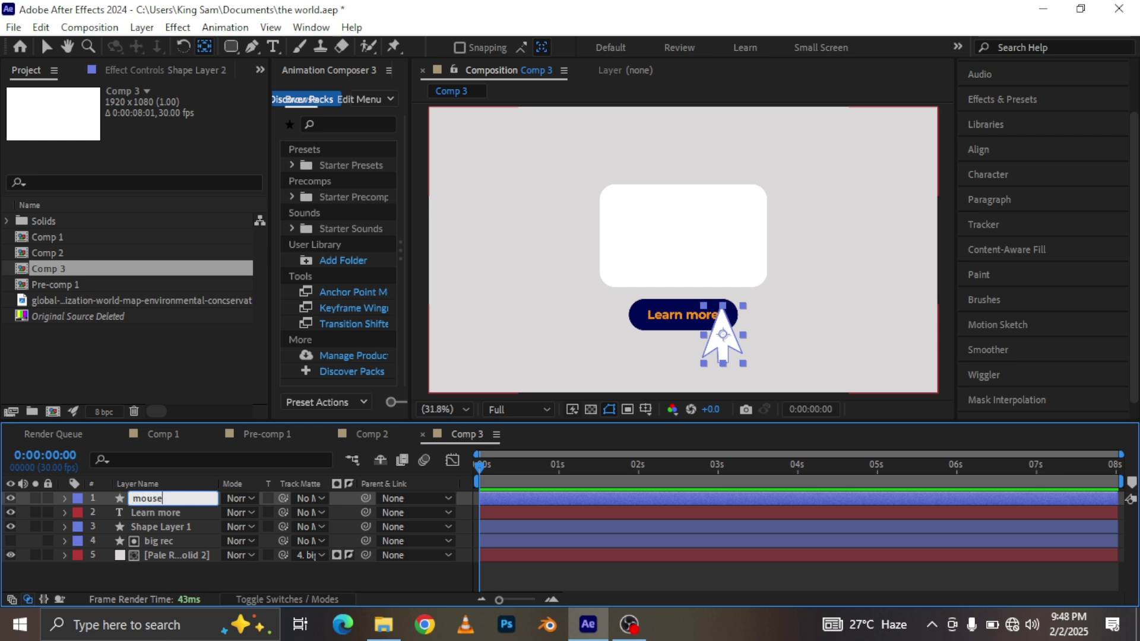
{"action": "type", "text": "se"}
{"action": "key", "text": "Return"}
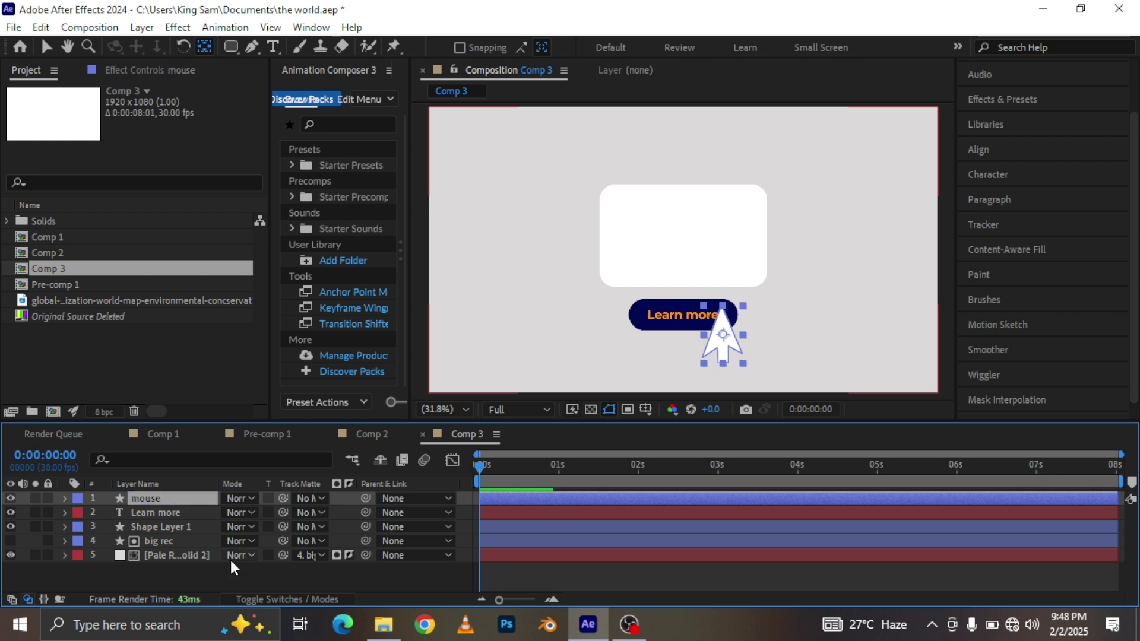
Step: Rotate the mouse cursor arrow to -18° and scale it down to 52%
{"action": "key", "text": "r"}
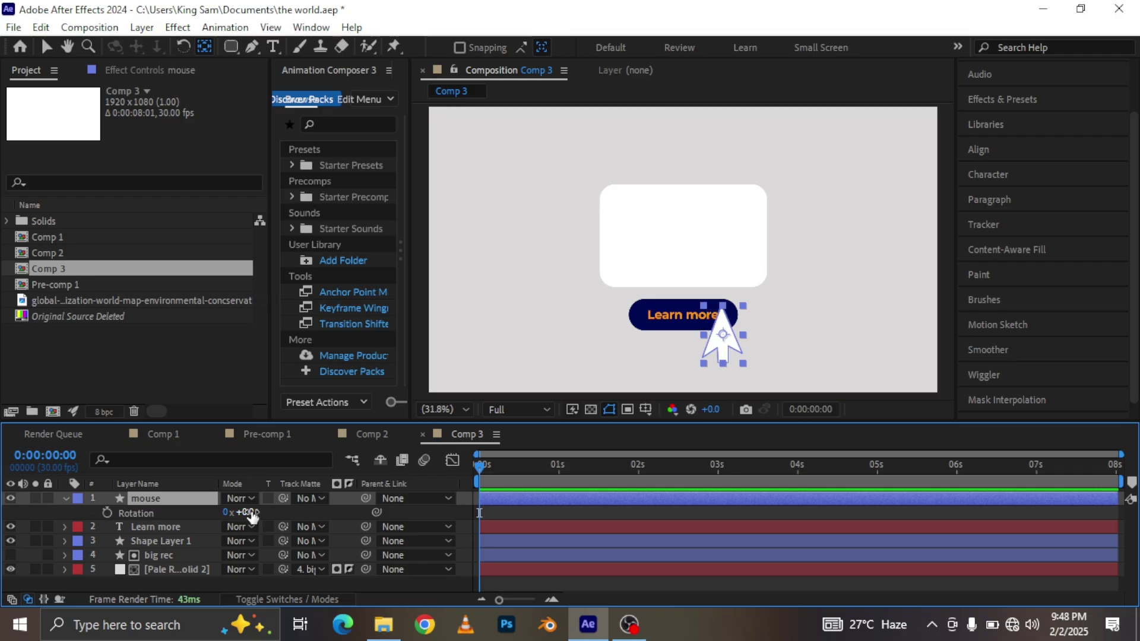
{"action": "left_click_drag", "start_coordinate": [250, 513], "coordinate": [233, 505]}
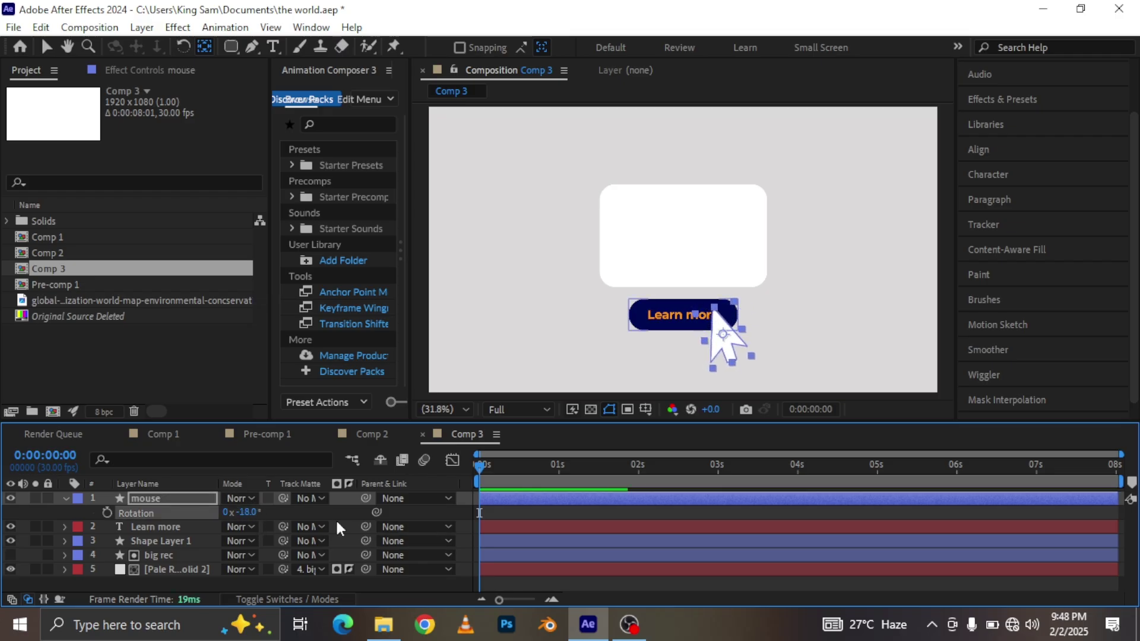
{"action": "key", "text": "s"}
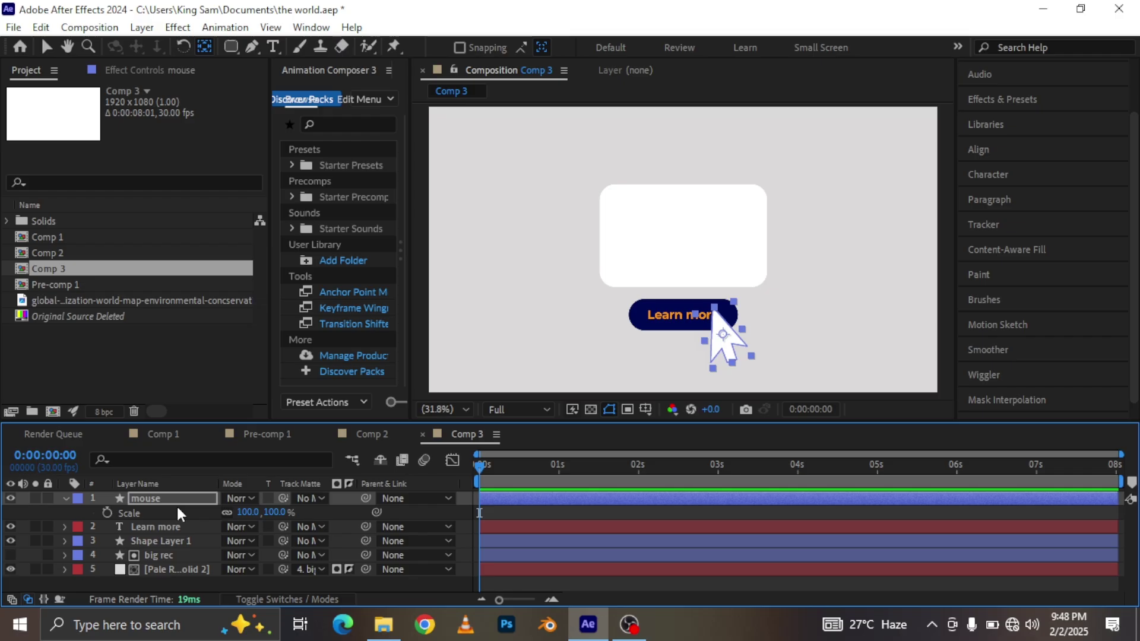
{"action": "left_click_drag", "start_coordinate": [268, 518], "coordinate": [230, 512]}
{"action": "left_click", "coordinate": [451, 408]}
{"action": "left_click", "coordinate": [450, 409]}
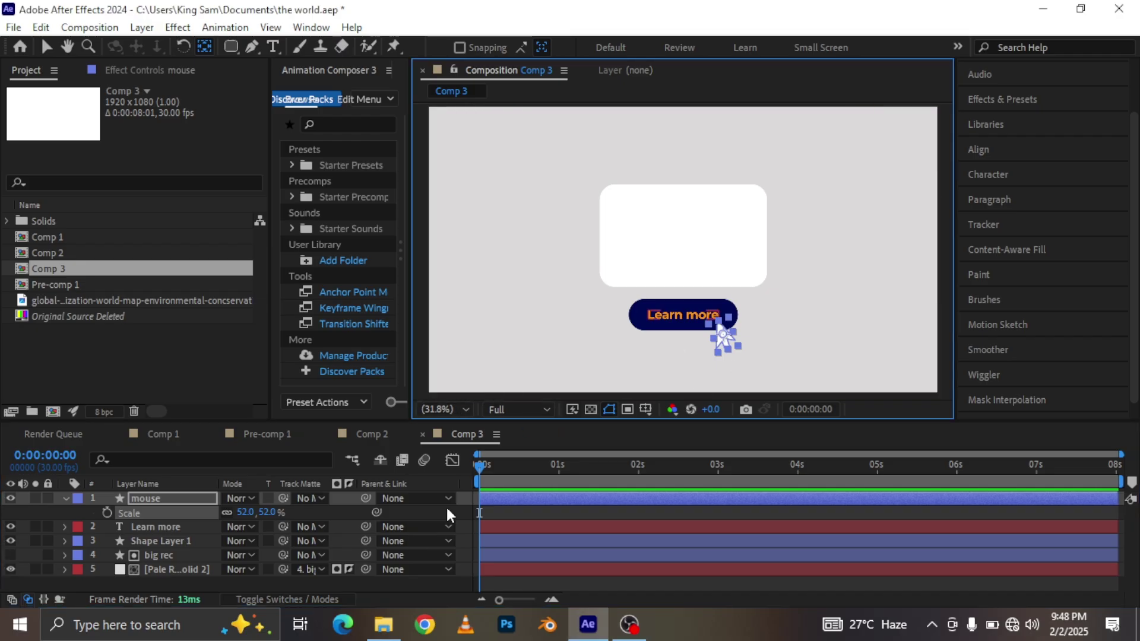
Step: Add a Position keyframe to the mouse layer at 0:00:00:25, keeping the cursor on the navy pill
{"action": "left_click", "coordinate": [478, 465]}
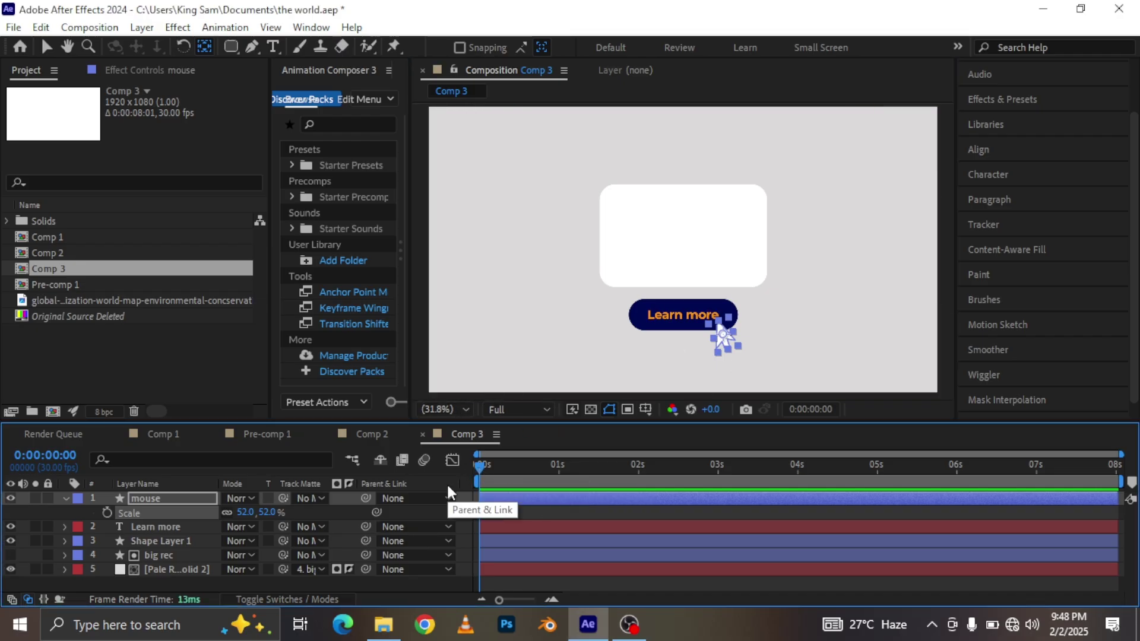
{"action": "key", "text": "p"}
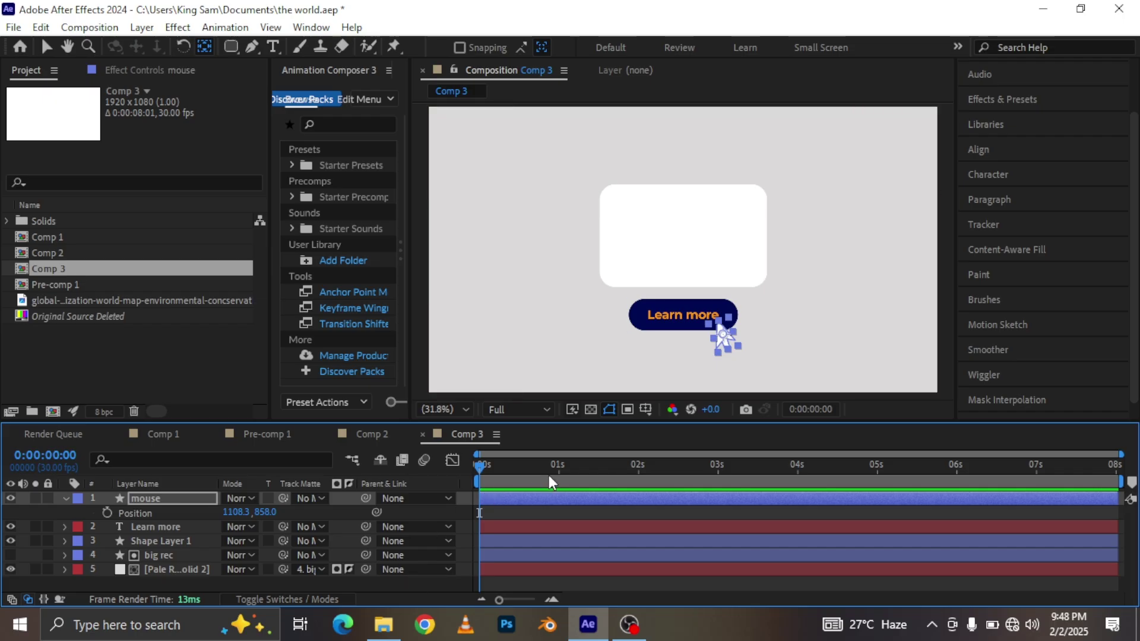
{"action": "left_click", "coordinate": [526, 468]}
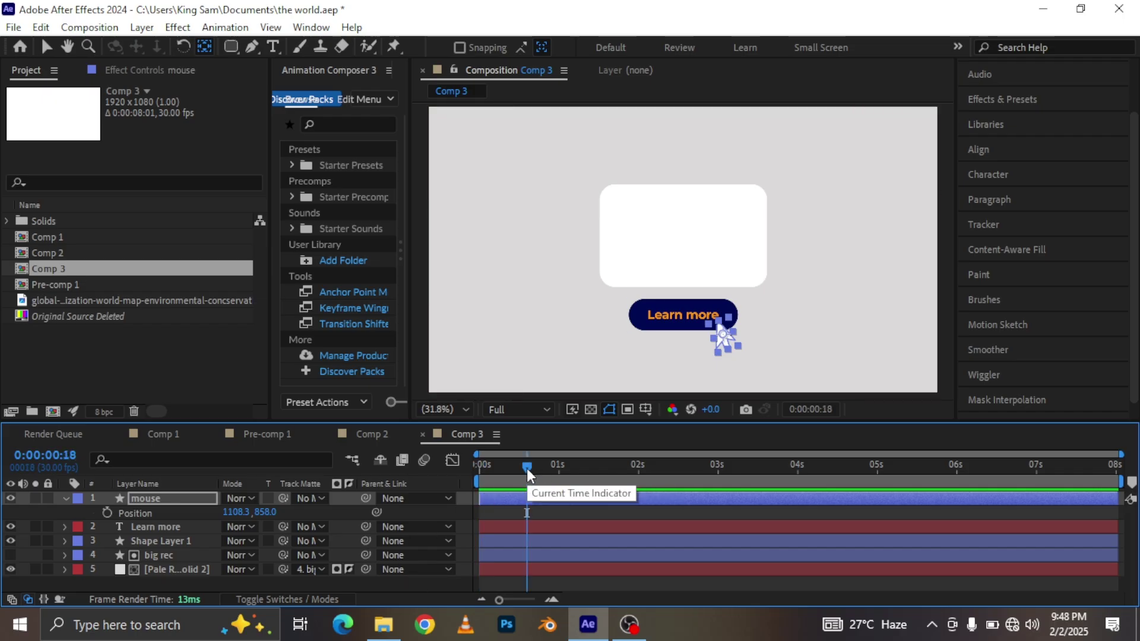
{"action": "left_click_drag", "start_coordinate": [526, 469], "coordinate": [545, 471]}
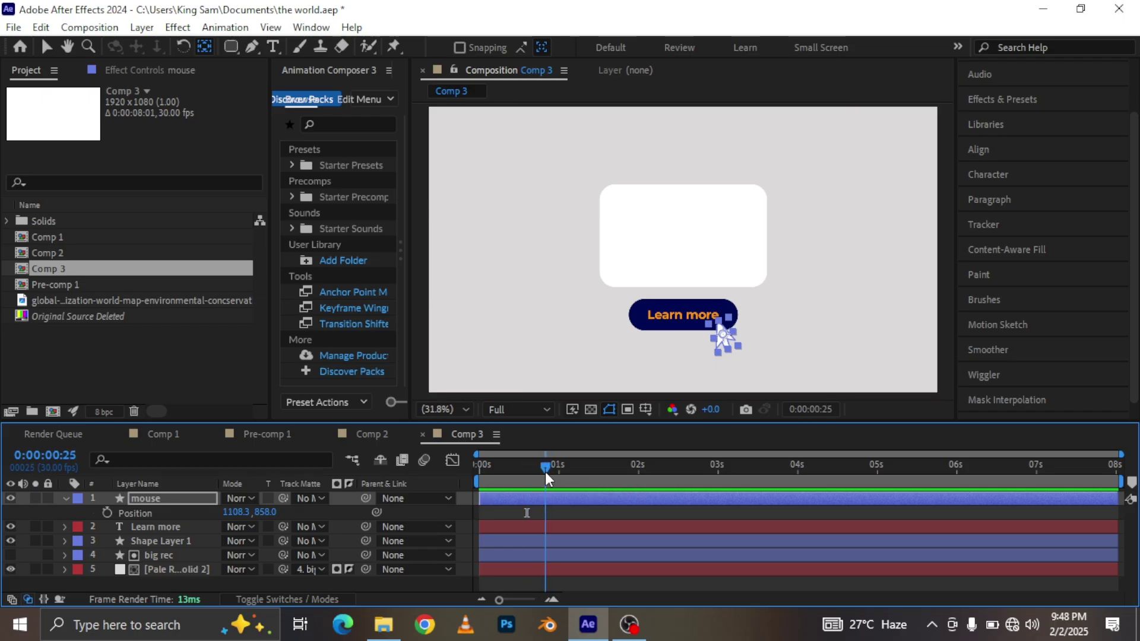
{"action": "left_click", "coordinate": [107, 511]}
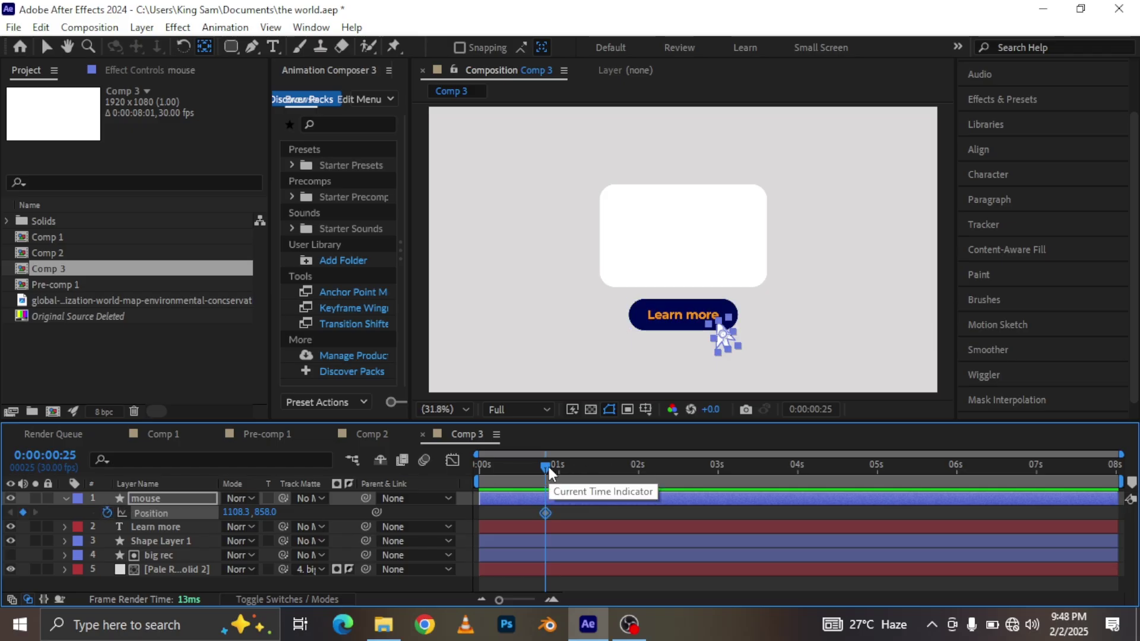
Step: At 0:00:00:00, move the mouse cursor just beyond the frame's lower right edge to start its motion there
{"action": "left_click_drag", "start_coordinate": [533, 464], "coordinate": [472, 469]}
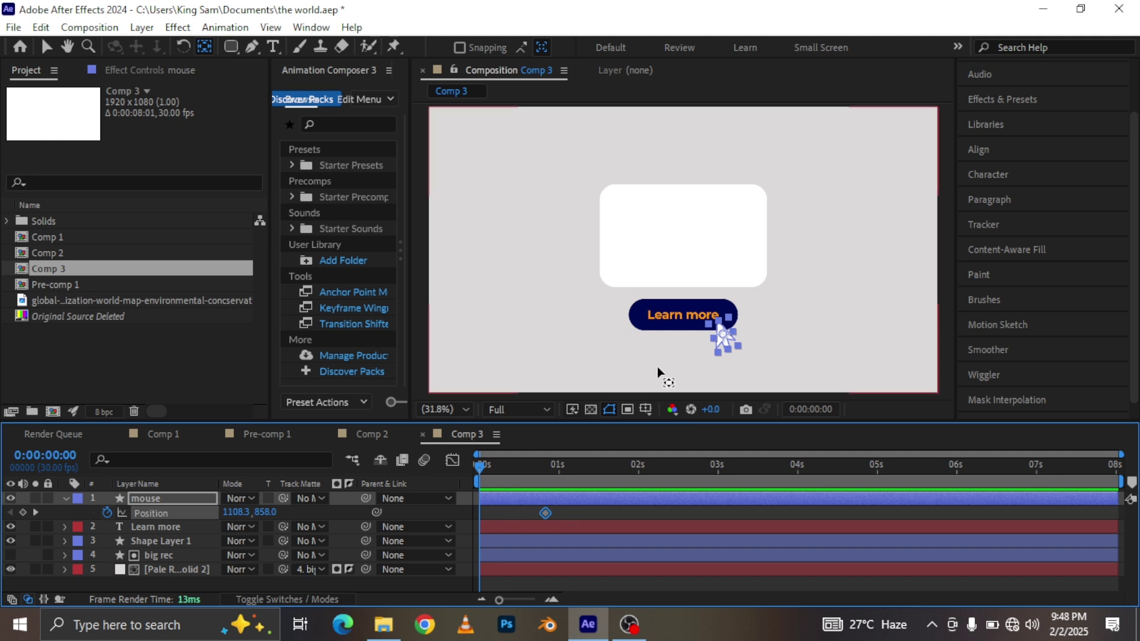
{"action": "key", "text": "v"}
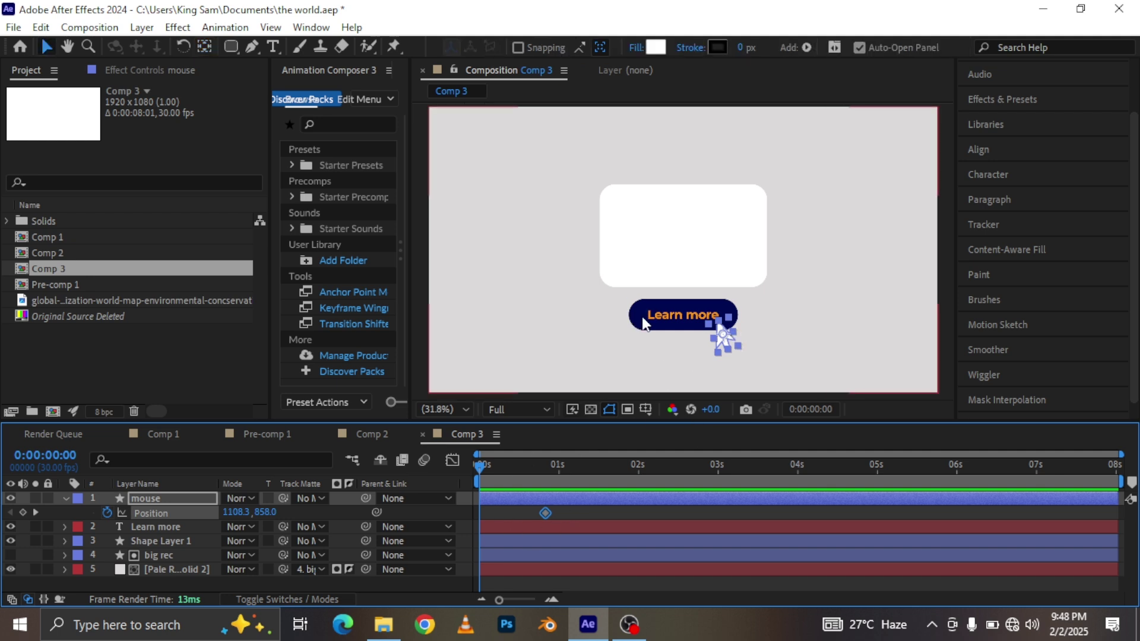
{"action": "left_click_drag", "start_coordinate": [742, 332], "coordinate": [775, 338]}
{"action": "left_click_drag", "start_coordinate": [834, 357], "coordinate": [948, 382]}
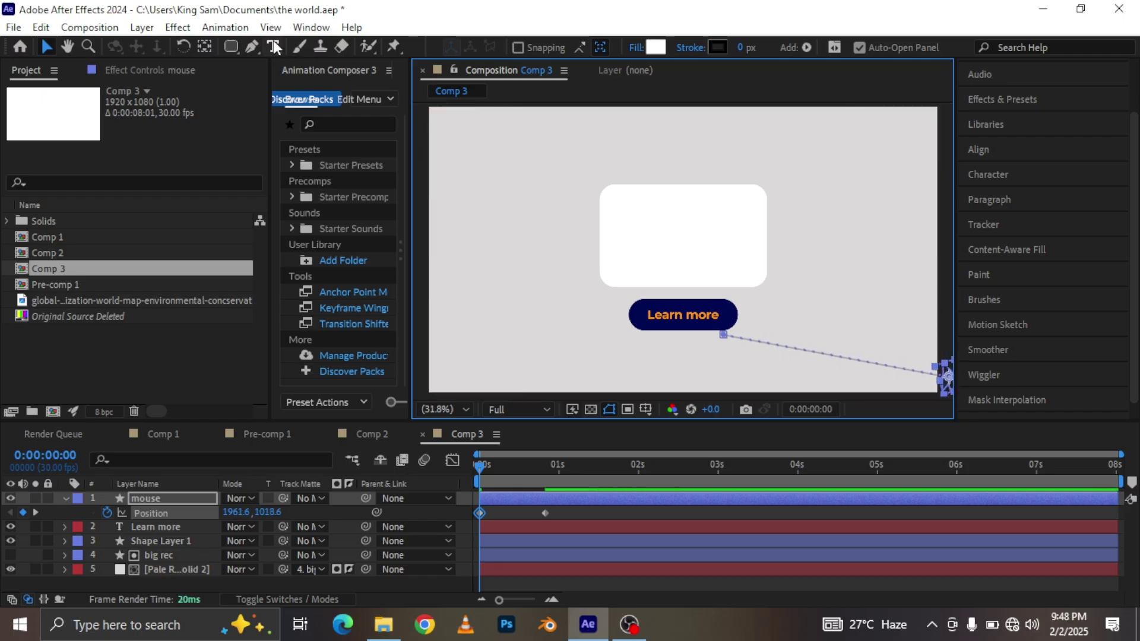
Step: Bend the cursor's motion path into an S-curve with a mid-path point using the Pen tool, and preview the movement
{"action": "left_click", "coordinate": [252, 46]}
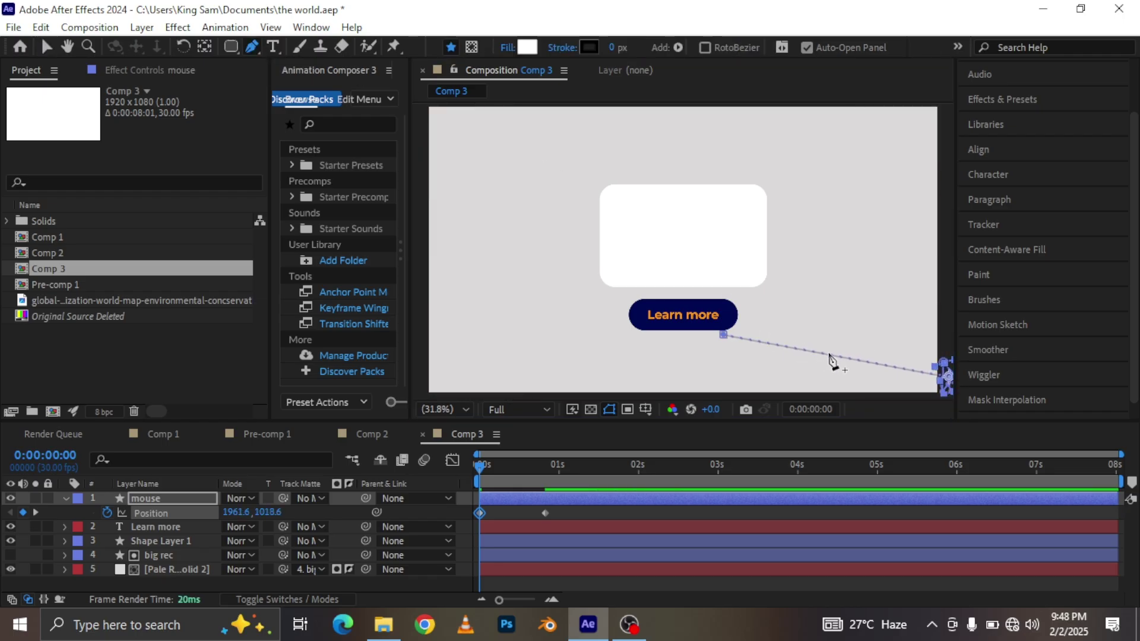
{"action": "left_click_drag", "start_coordinate": [834, 357], "coordinate": [778, 380]}
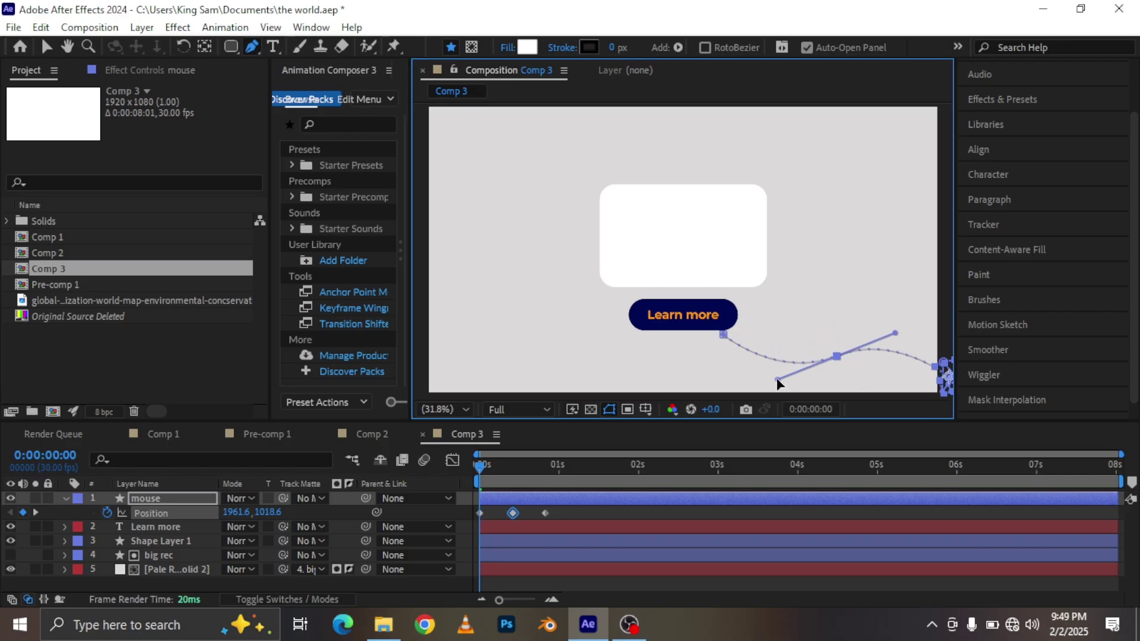
{"action": "left_click", "coordinate": [479, 467]}
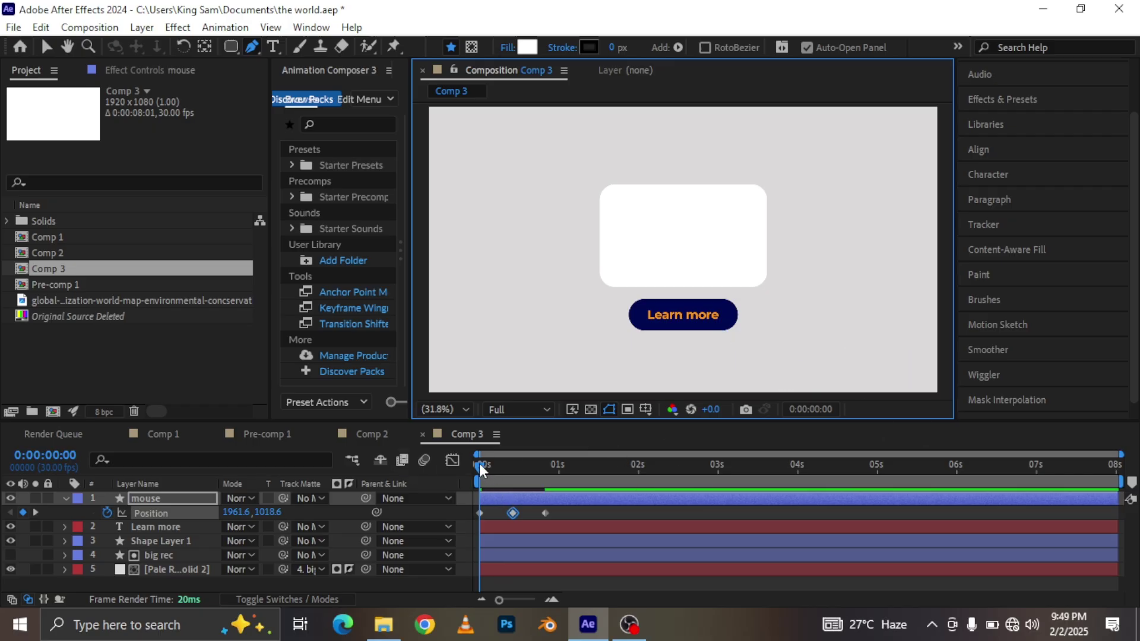
{"action": "key", "text": "space"}
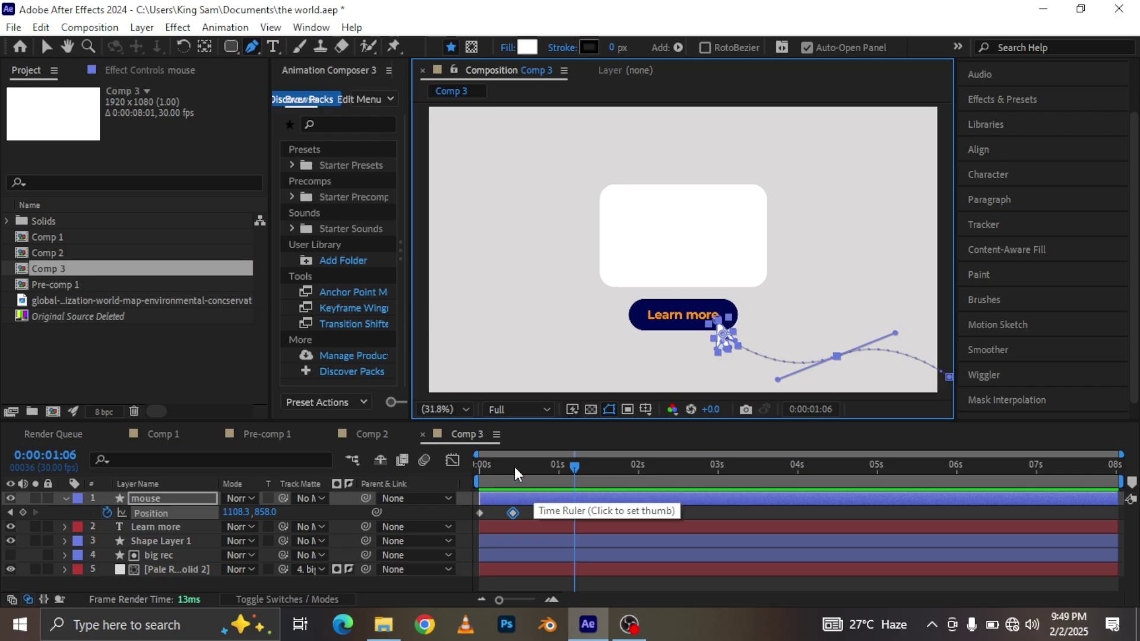
{"action": "left_click", "coordinate": [479, 466]}
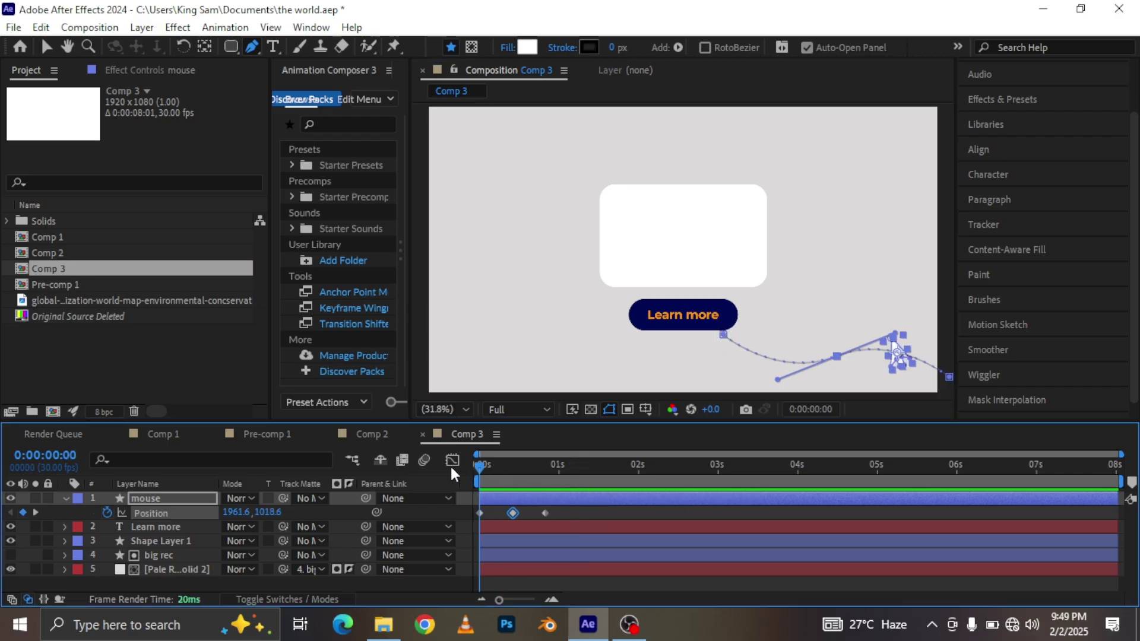
{"action": "key", "text": "space"}
{"action": "key", "text": "space"}
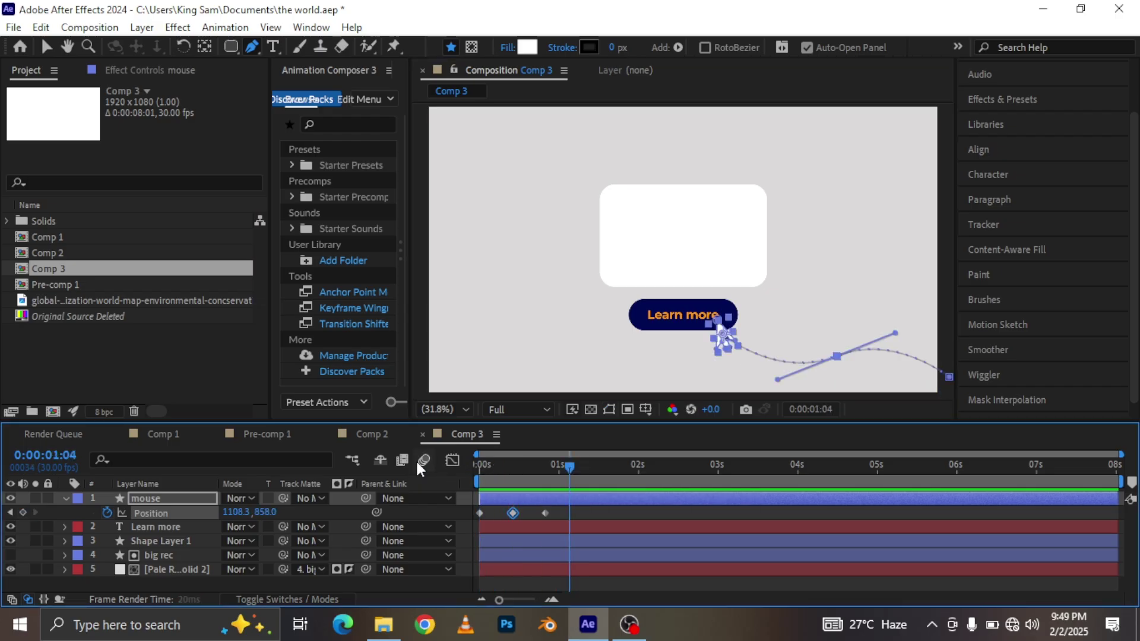
Step: Set the current time to 0:00:00:27 and parent the navy pill's Shape Layer 1 to the "Learn more" text layer
{"action": "left_click_drag", "start_coordinate": [575, 475], "coordinate": [546, 472]}
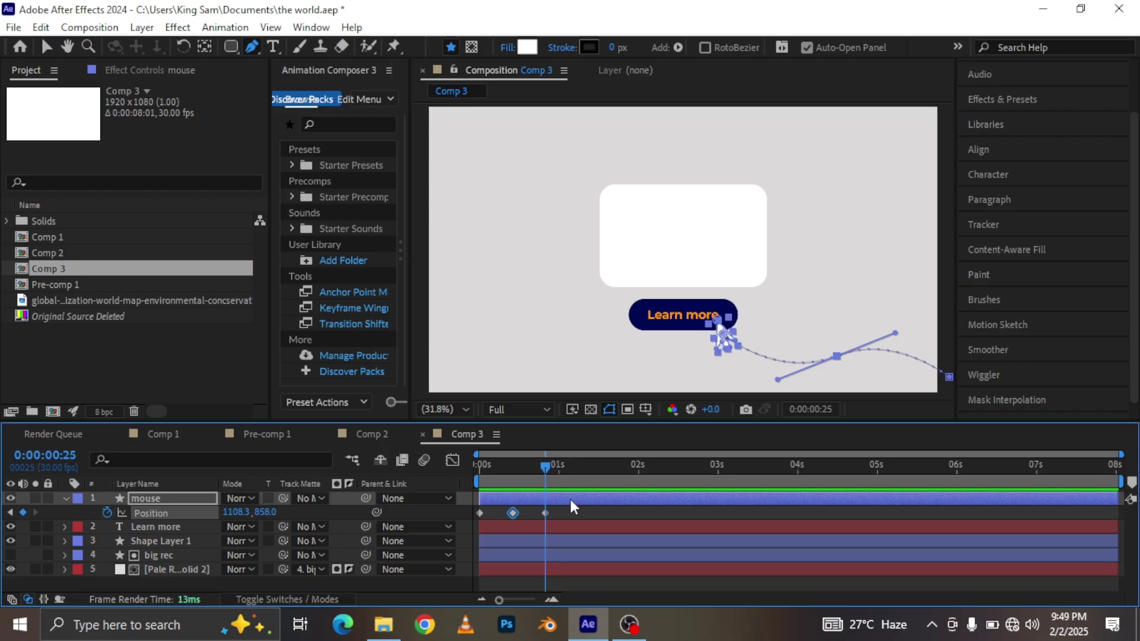
{"action": "key", "text": "Page_Down"}
{"action": "key", "text": "Page_Down"}
{"action": "left_click", "coordinate": [485, 526]}
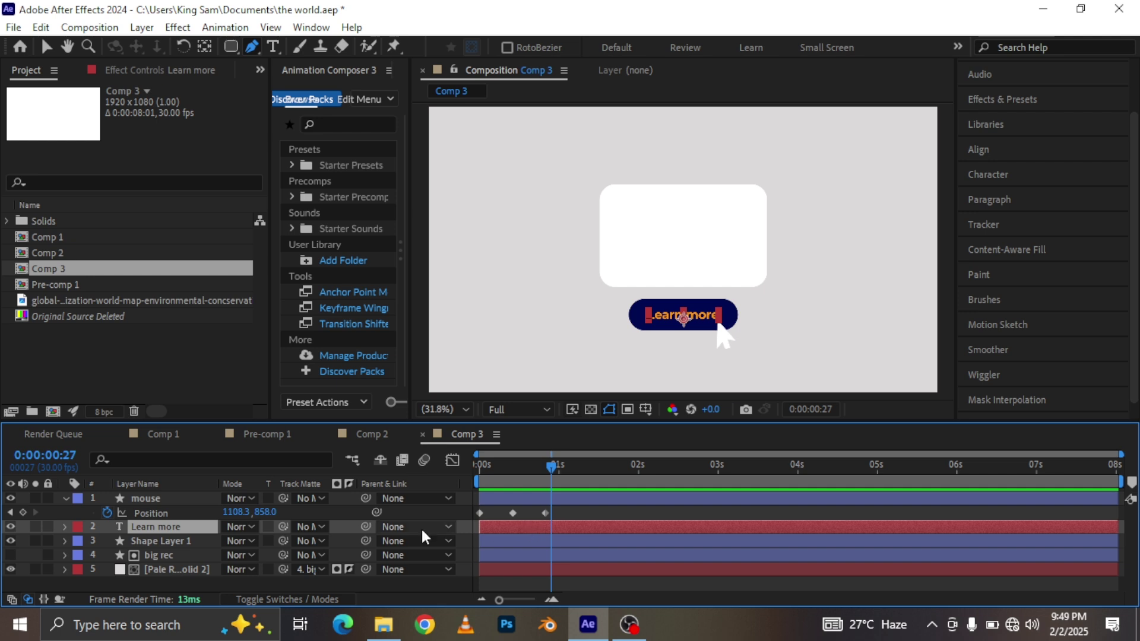
{"action": "left_click", "coordinate": [152, 539]}
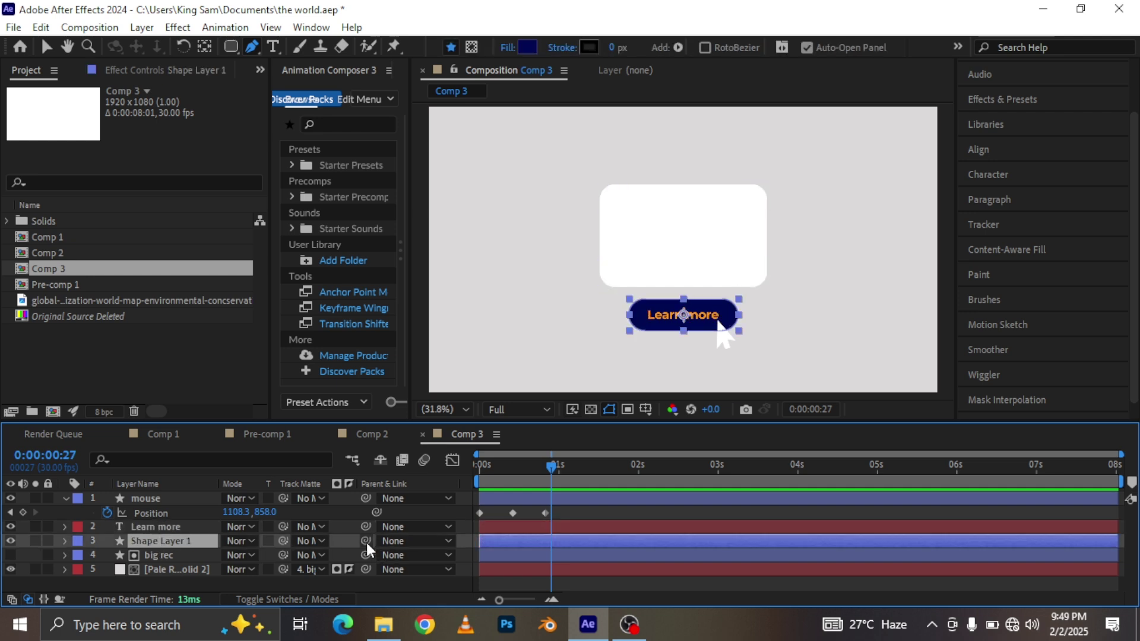
{"action": "left_click_drag", "start_coordinate": [365, 541], "coordinate": [164, 529]}
Step: Keyframe the "Learn more" layer's Scale at 100% on 0:00:00:27 and at 90% on 0:00:00:29
{"action": "left_click", "coordinate": [66, 526]}
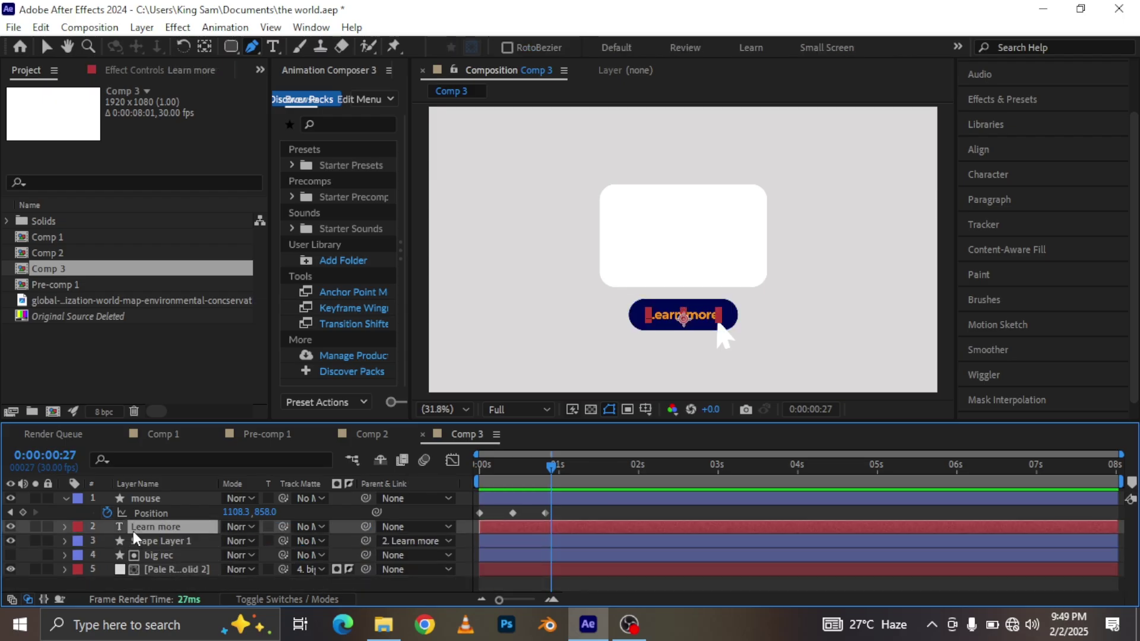
{"action": "key", "text": "s"}
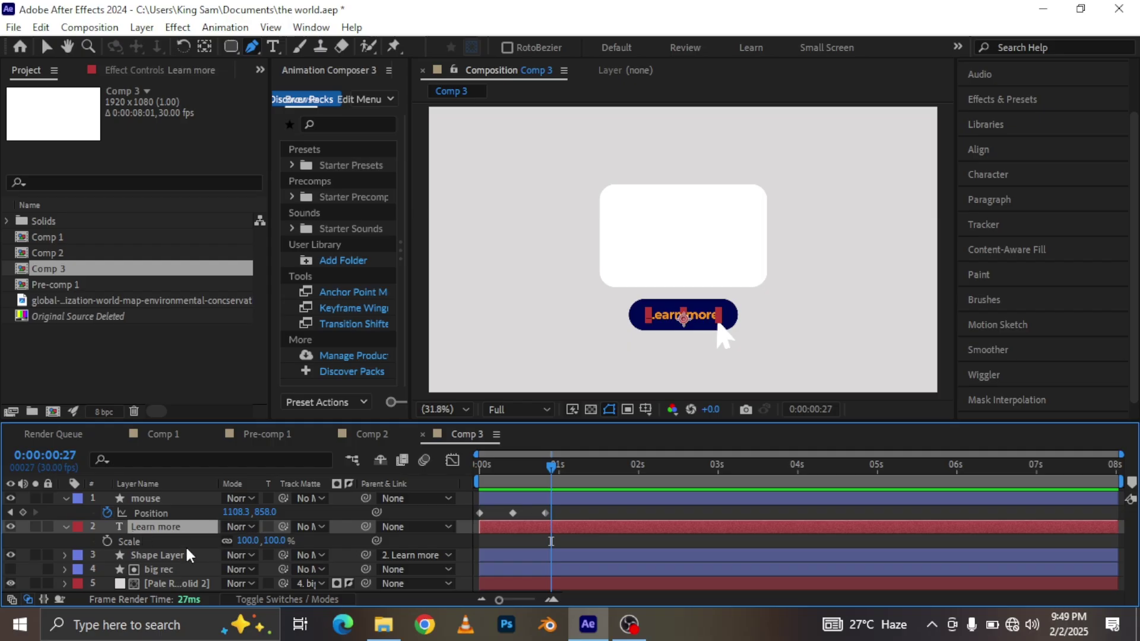
{"action": "left_click", "coordinate": [108, 540]}
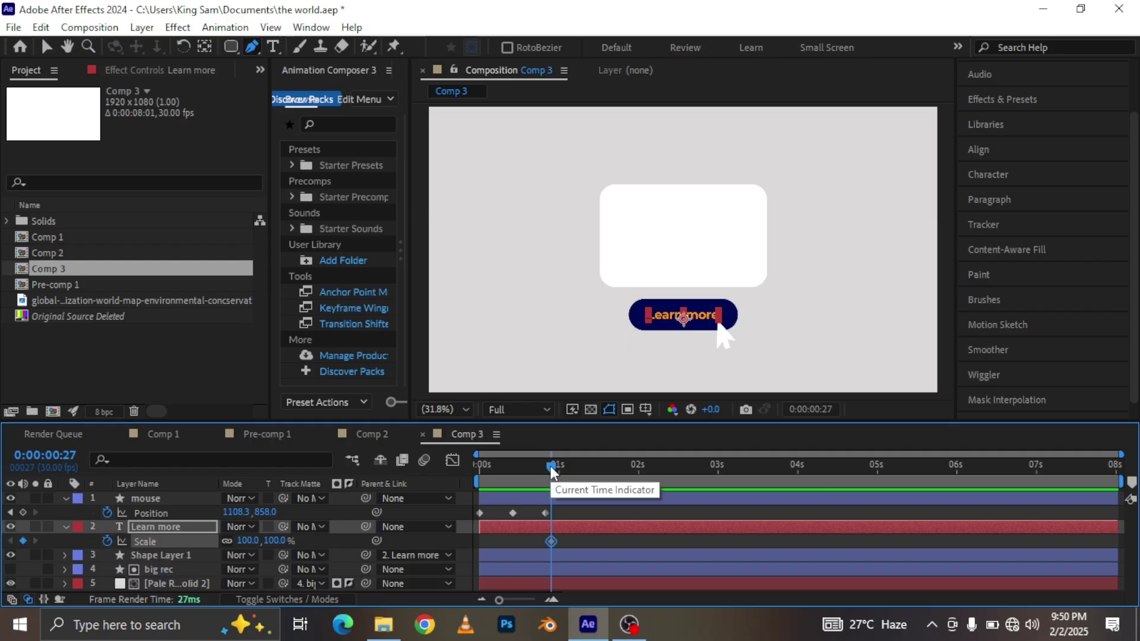
{"action": "left_click_drag", "start_coordinate": [550, 467], "coordinate": [551, 467]}
{"action": "key", "text": "Page_Down"}
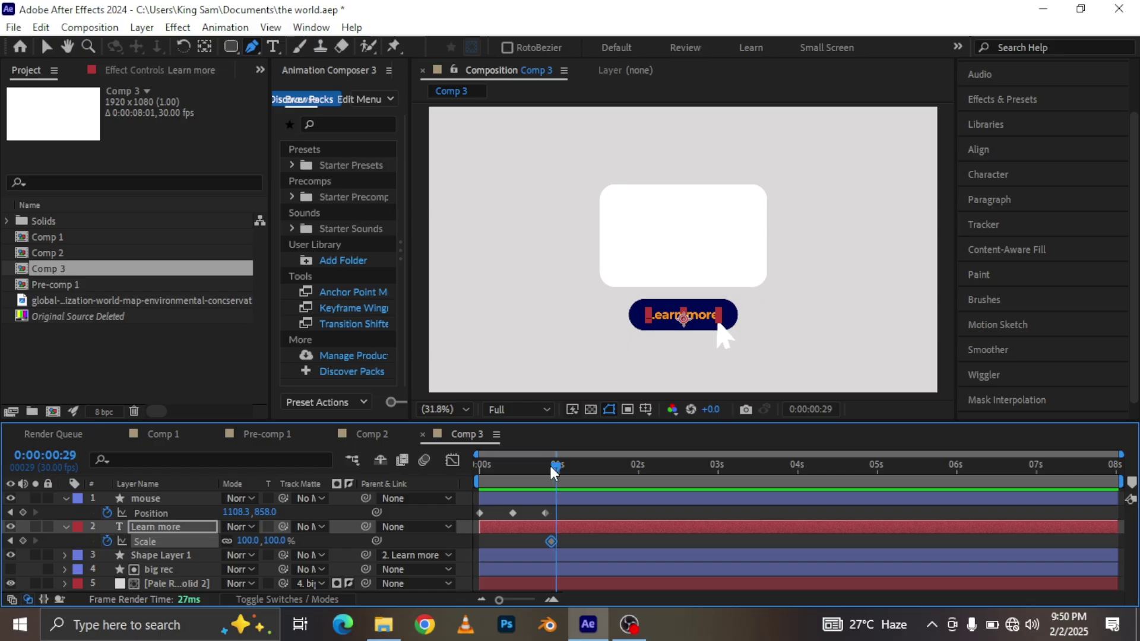
{"action": "left_click", "coordinate": [248, 540]}
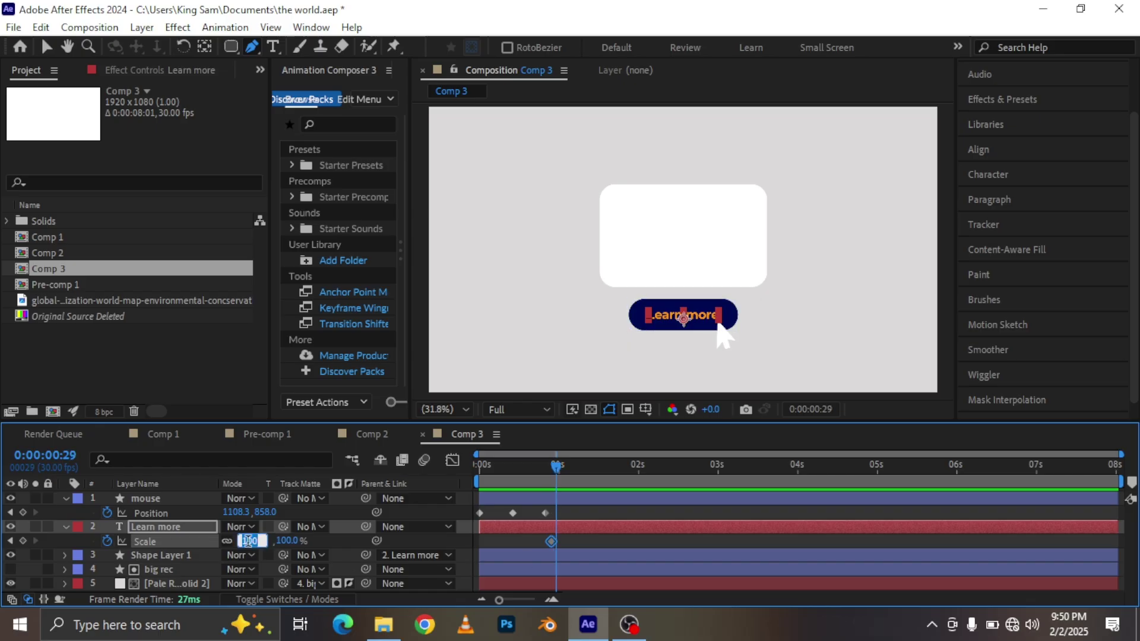
{"action": "type", "text": "90"}
{"action": "key", "text": "Return"}
Step: Hold the "Learn more" Scale at 90% with a keyframe at 0:00:01:02, and bring it back to 100% at 0:00:01:04
{"action": "mouse_move", "coordinate": [368, 627]}
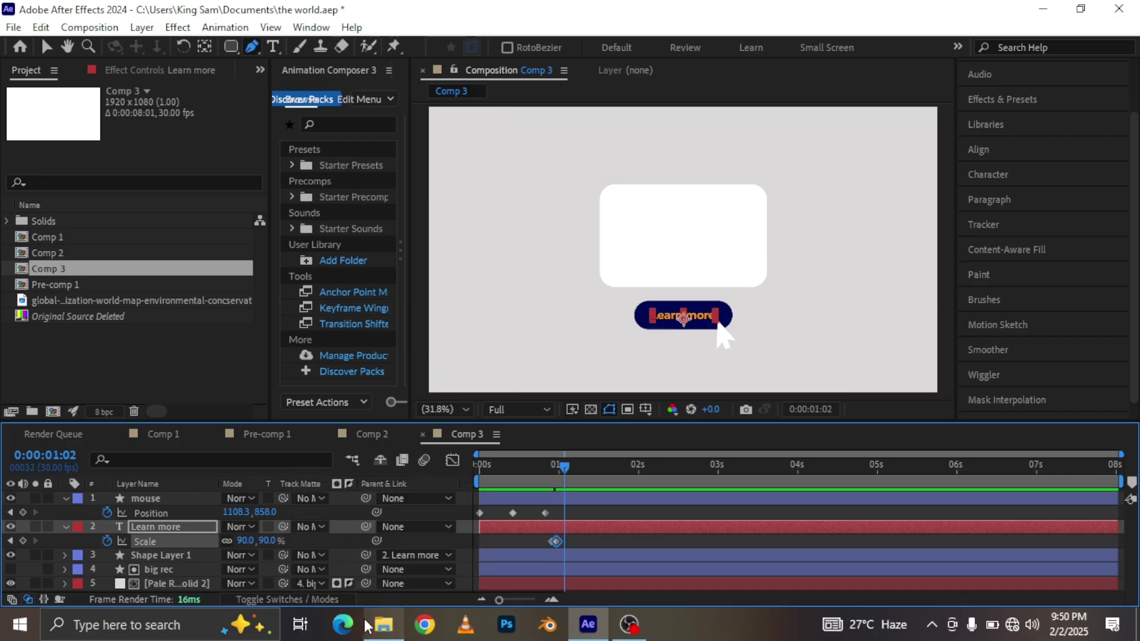
{"action": "left_click", "coordinate": [23, 542]}
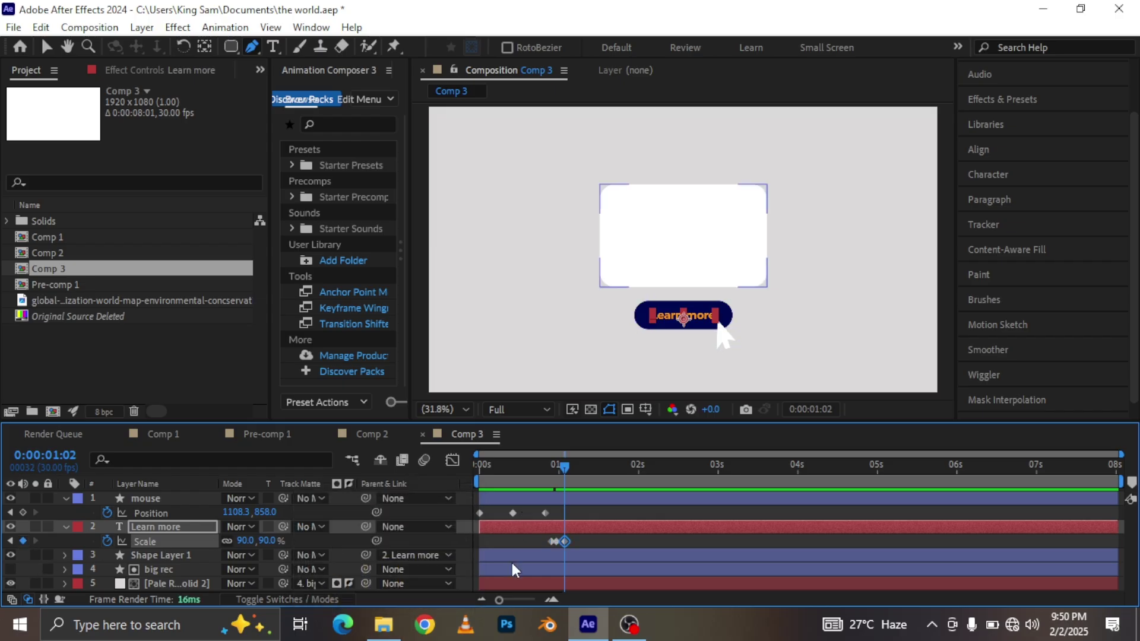
{"action": "left_click_drag", "start_coordinate": [564, 469], "coordinate": [569, 468]}
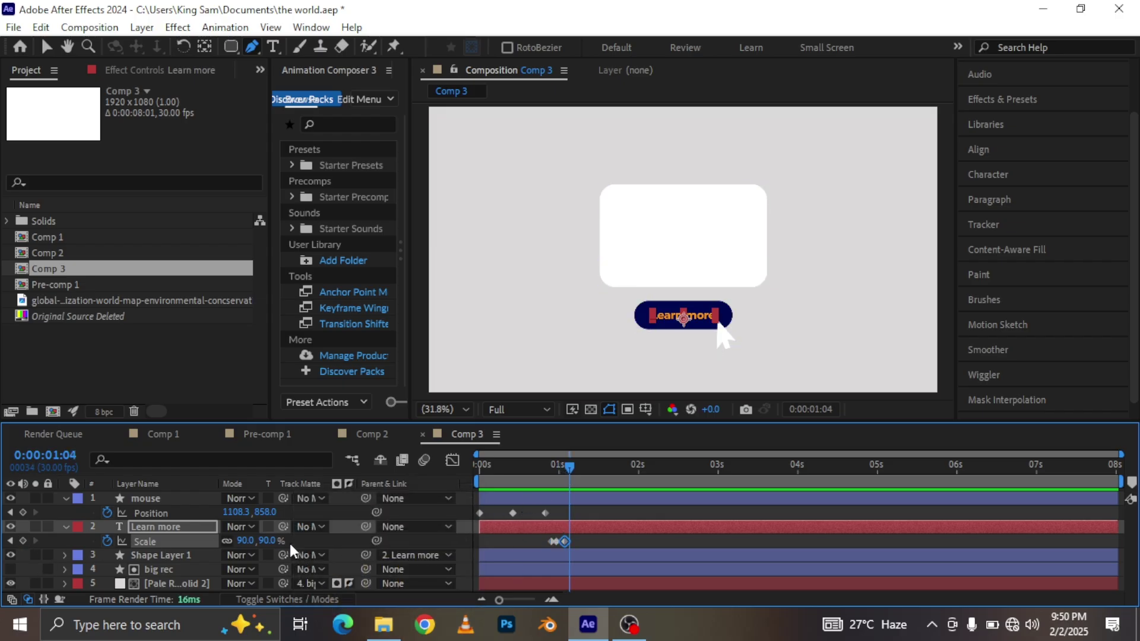
{"action": "left_click", "coordinate": [266, 541]}
{"action": "type", "text": "100"}
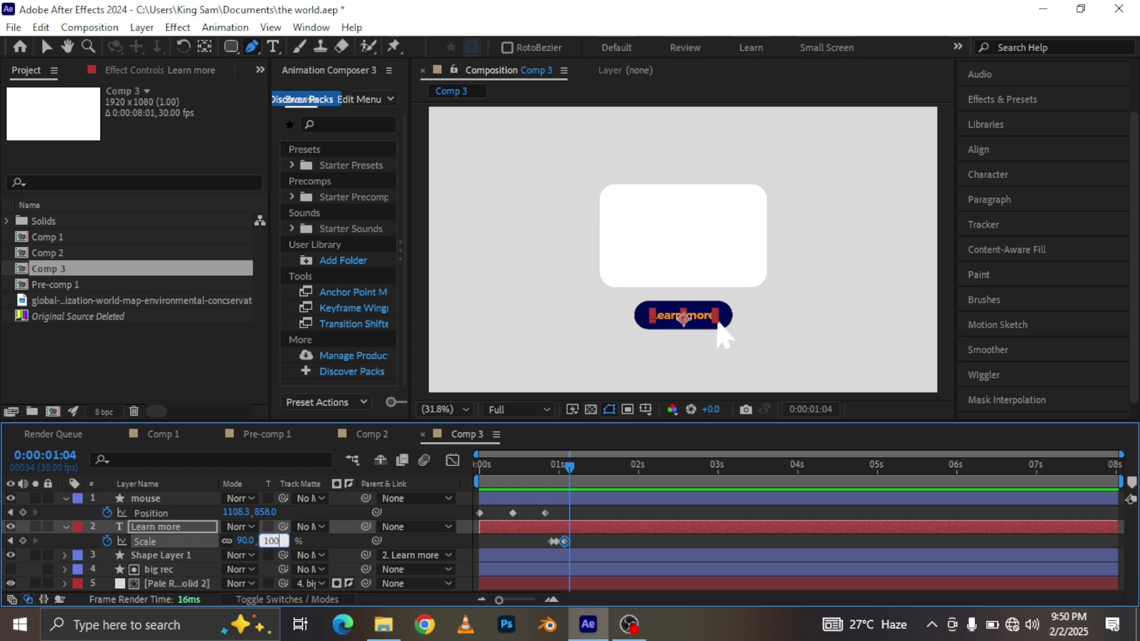
{"action": "key", "text": "Return"}
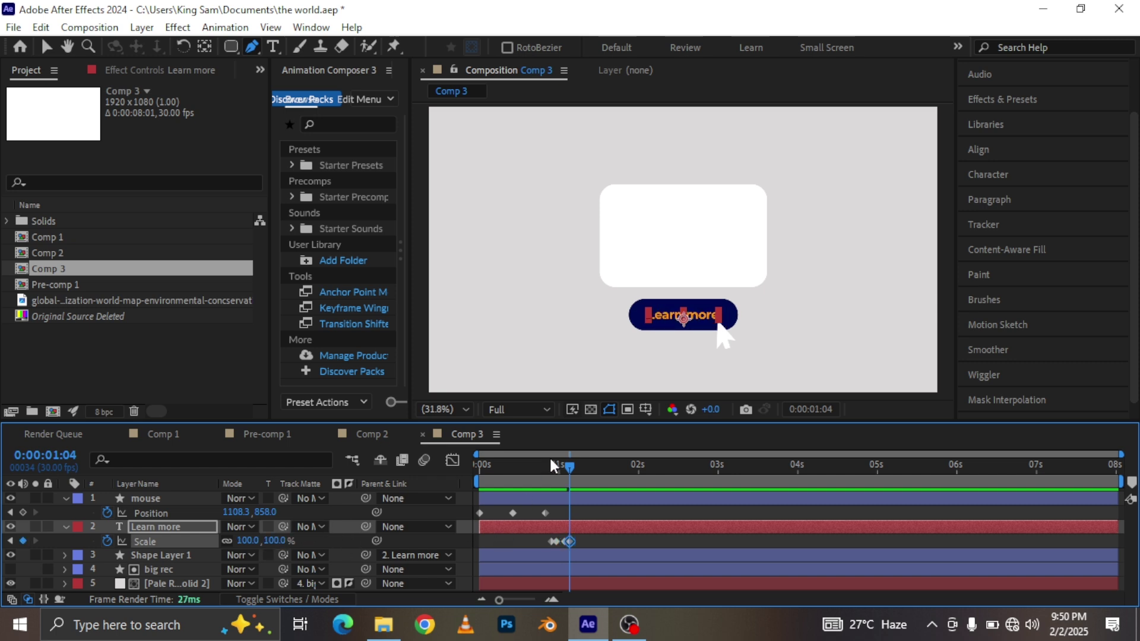
{"action": "left_click_drag", "start_coordinate": [569, 464], "coordinate": [609, 466]}
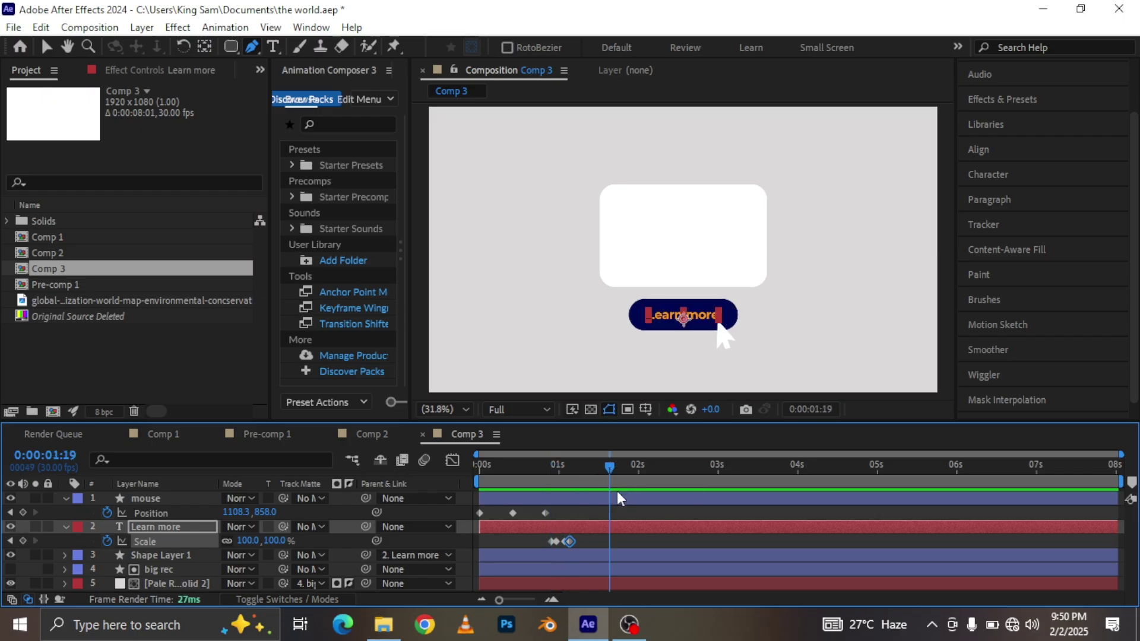
Step: Keyframe the mouse layer's Scale at 52% on 0:00:00:27 and at 45% on 0:00:00:29
{"action": "left_click", "coordinate": [550, 464]}
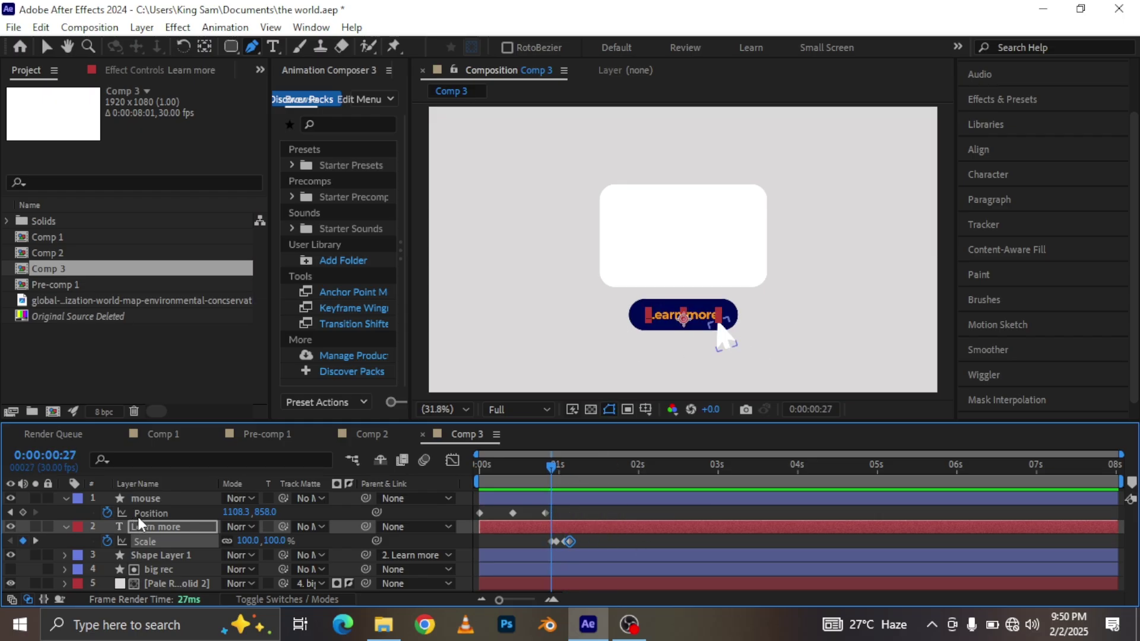
{"action": "left_click", "coordinate": [163, 496]}
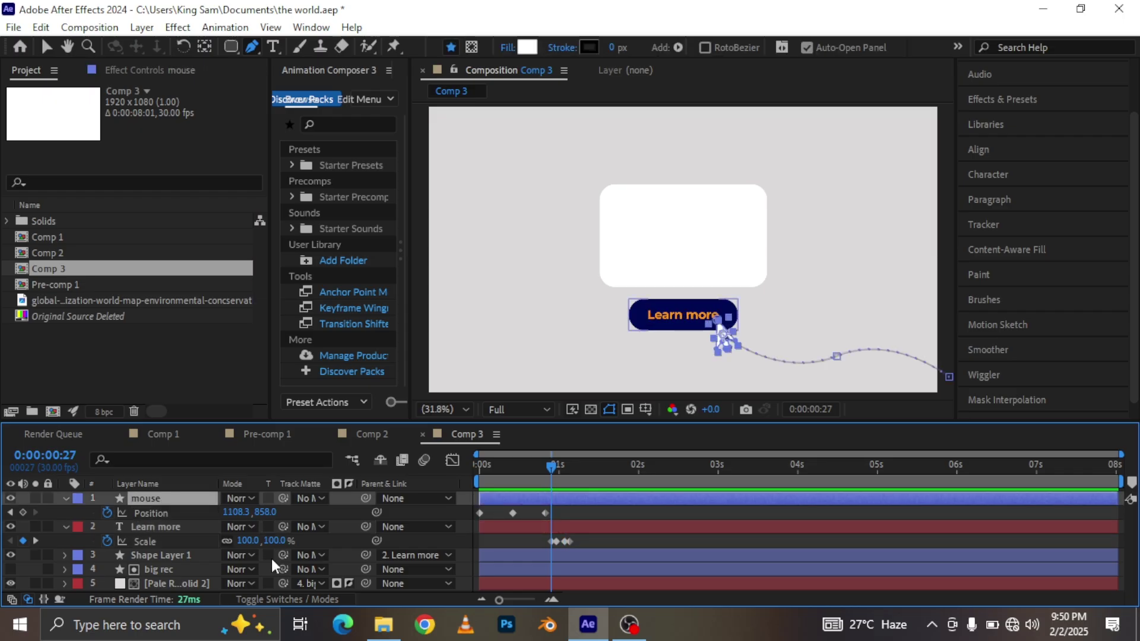
{"action": "key", "text": "s"}
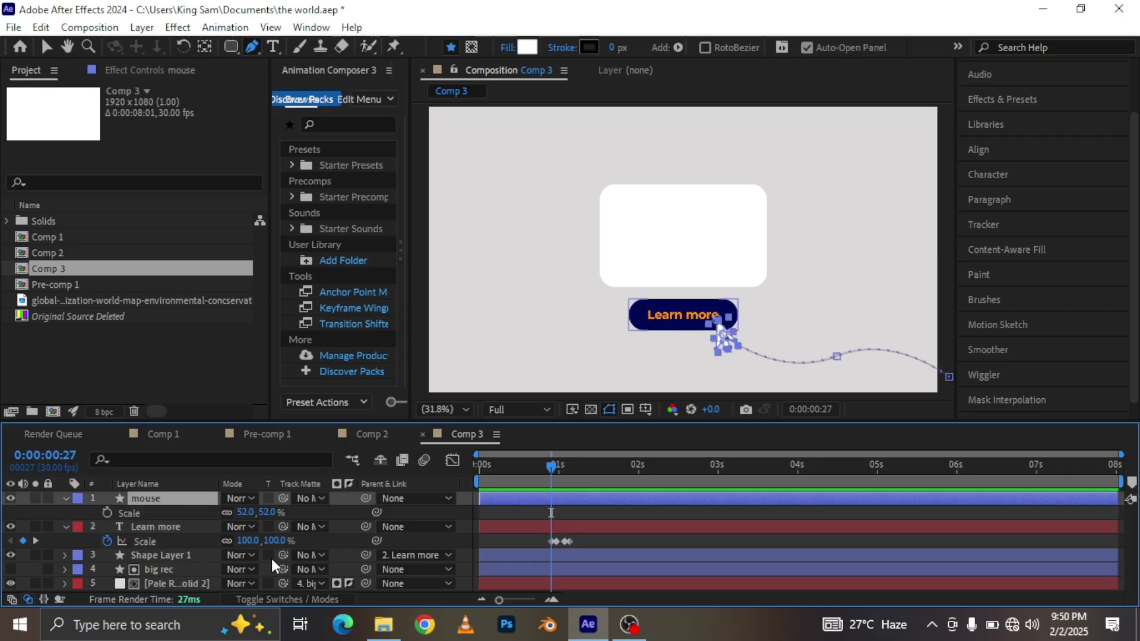
{"action": "left_click", "coordinate": [107, 512]}
{"action": "left_click", "coordinate": [558, 473]}
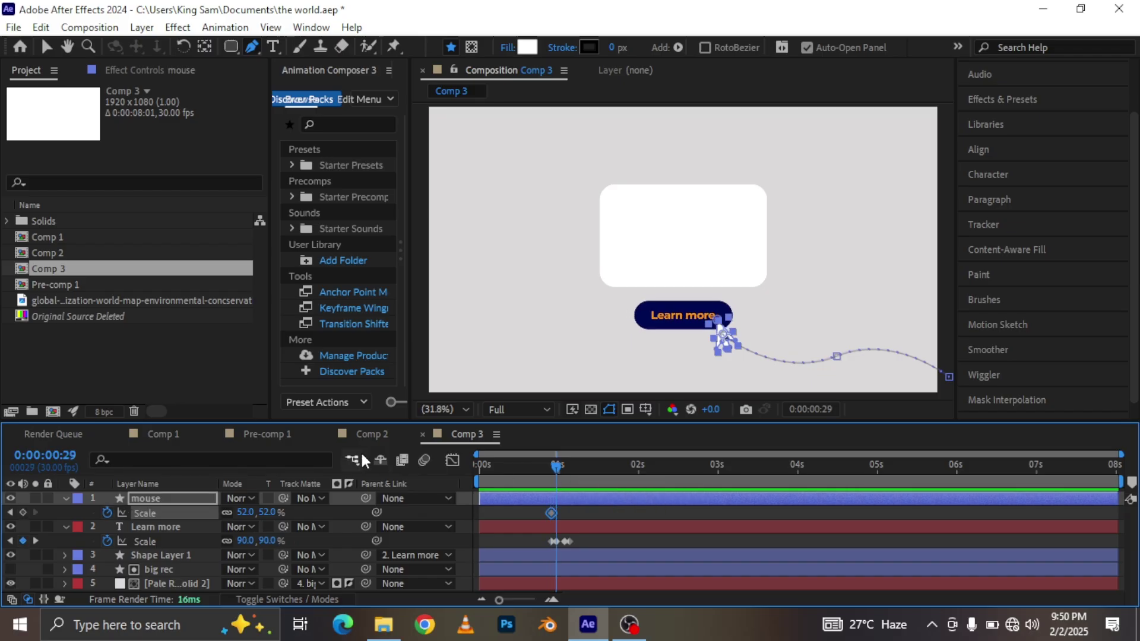
{"action": "left_click", "coordinate": [268, 512]}
{"action": "type", "text": "45"}
{"action": "key", "text": "Return"}
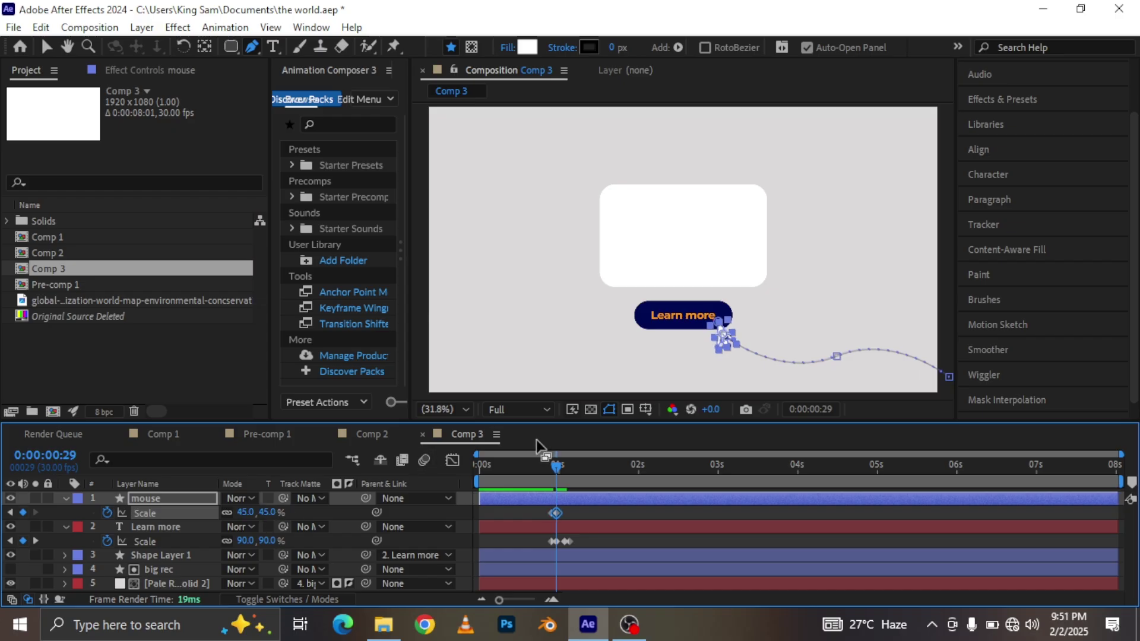
Step: Hold the mouse layer's Scale at 45% with a keyframe at 0:00:01:02, and restore its 52% keyframe value at 0:00:01:04
{"action": "key", "text": "Page_Down"}
{"action": "key", "text": "Page_Down"}
{"action": "key", "text": "Page_Down"}
{"action": "left_click", "coordinate": [267, 512]}
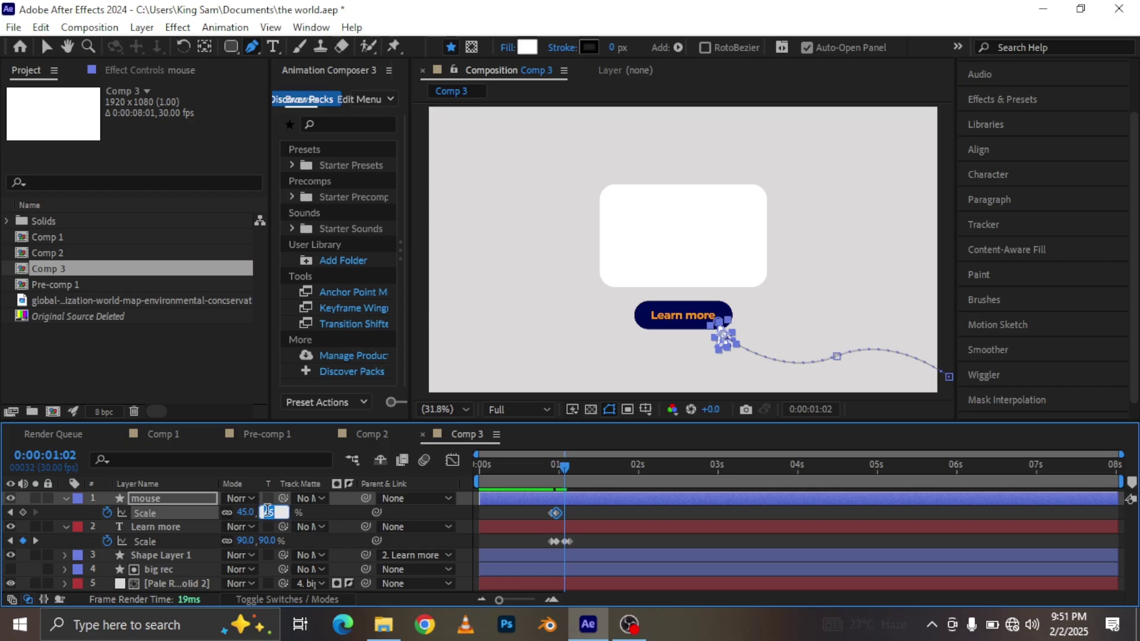
{"action": "left_click", "coordinate": [23, 512]}
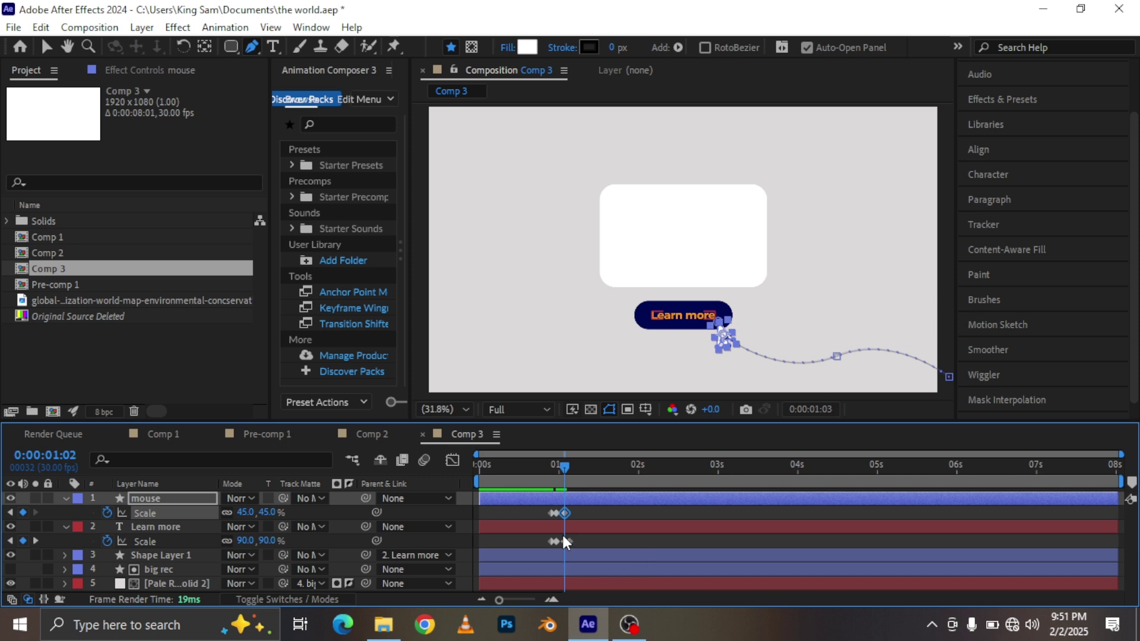
{"action": "key", "text": "Page_Down"}
{"action": "key", "text": "Page_Down"}
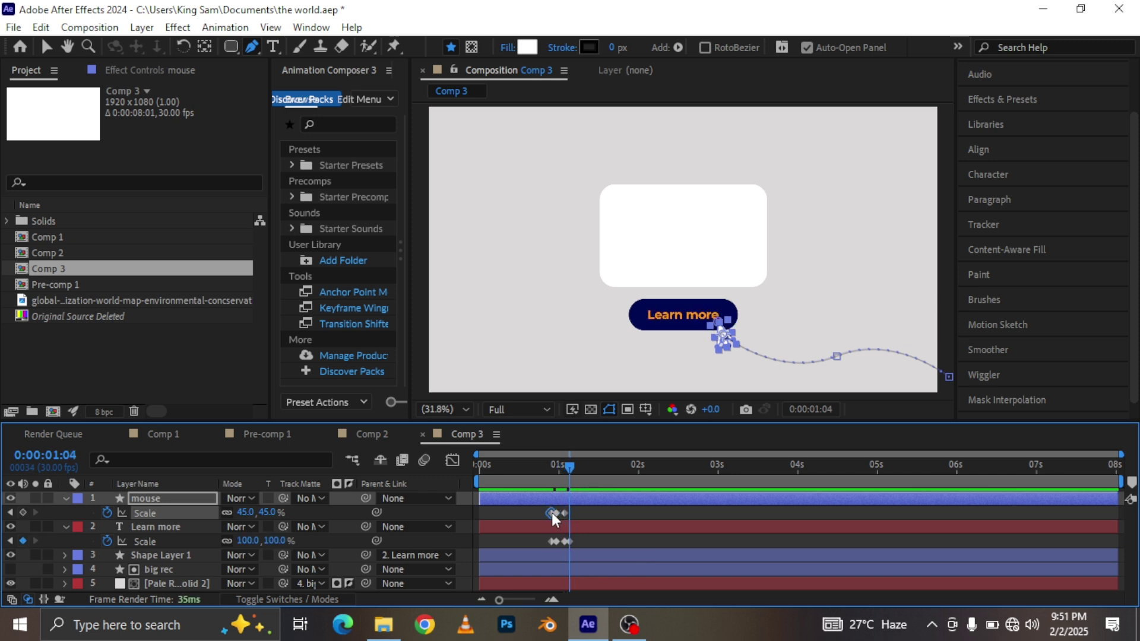
{"action": "mouse_move", "coordinate": [550, 512]}
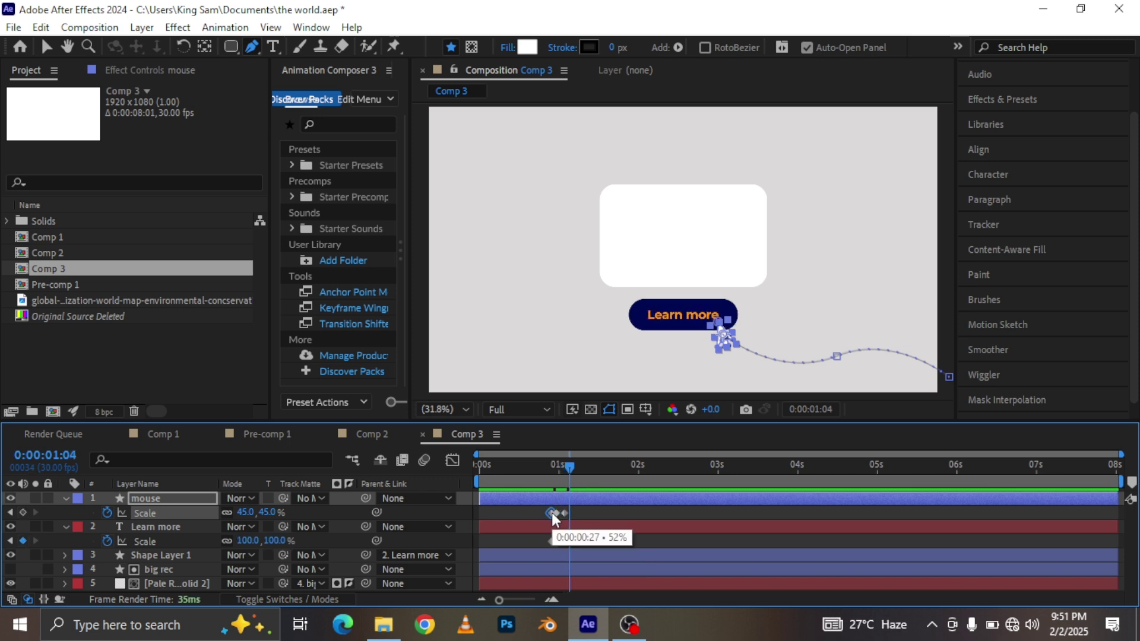
Step: Preview the cursor and button click animation, replaying it from 0:00:00:20
{"action": "left_click", "coordinate": [538, 466]}
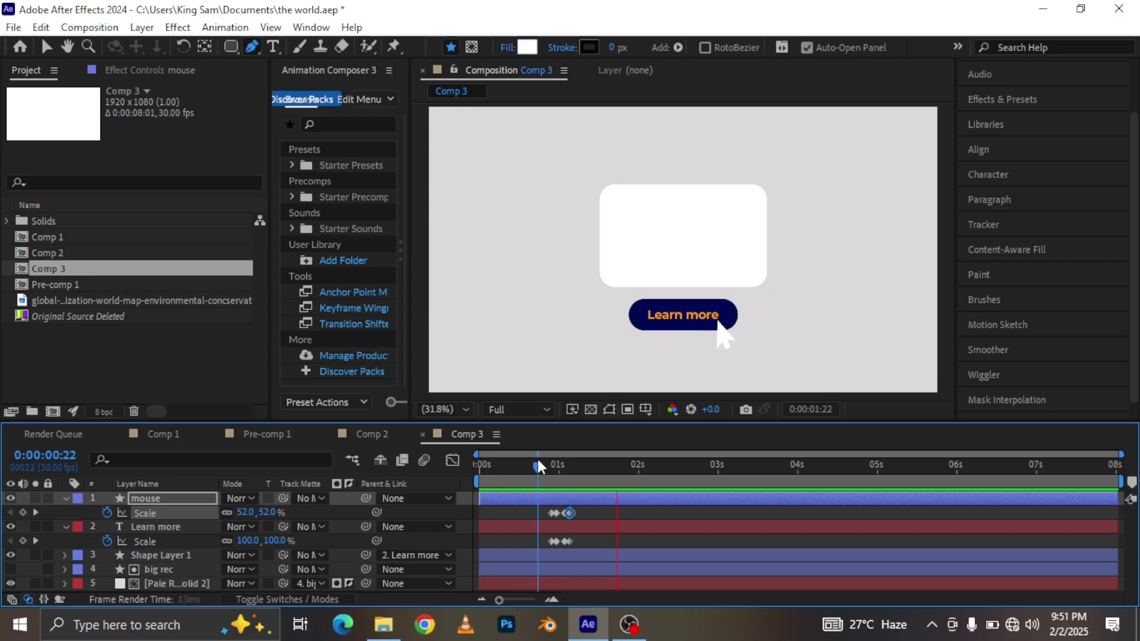
{"action": "left_click_drag", "start_coordinate": [538, 465], "coordinate": [641, 470]}
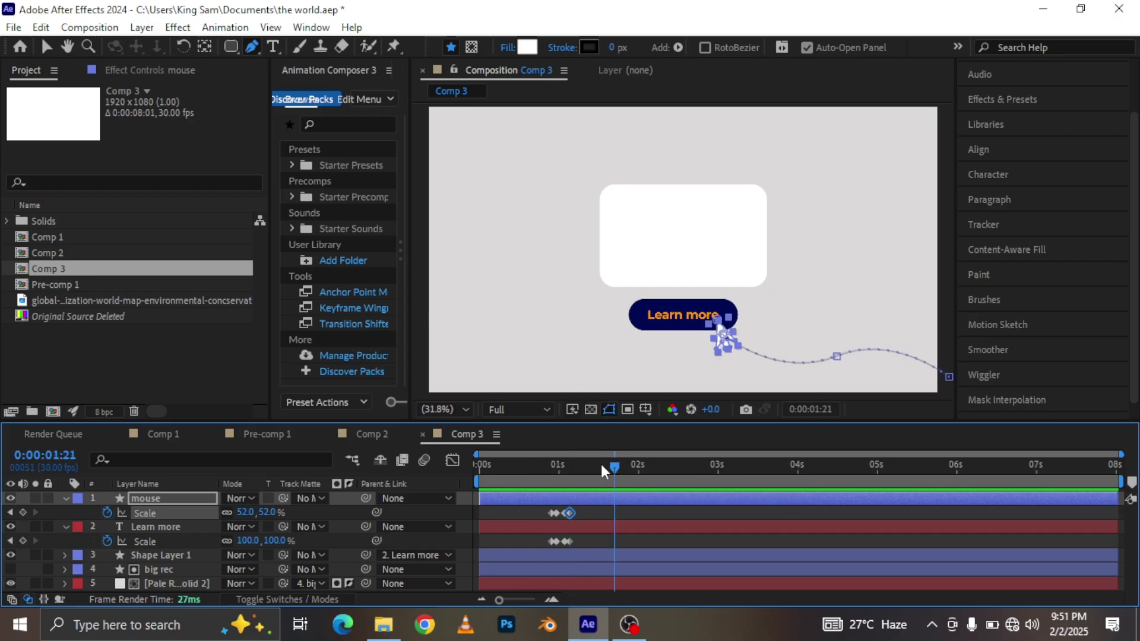
{"action": "left_click", "coordinate": [533, 469]}
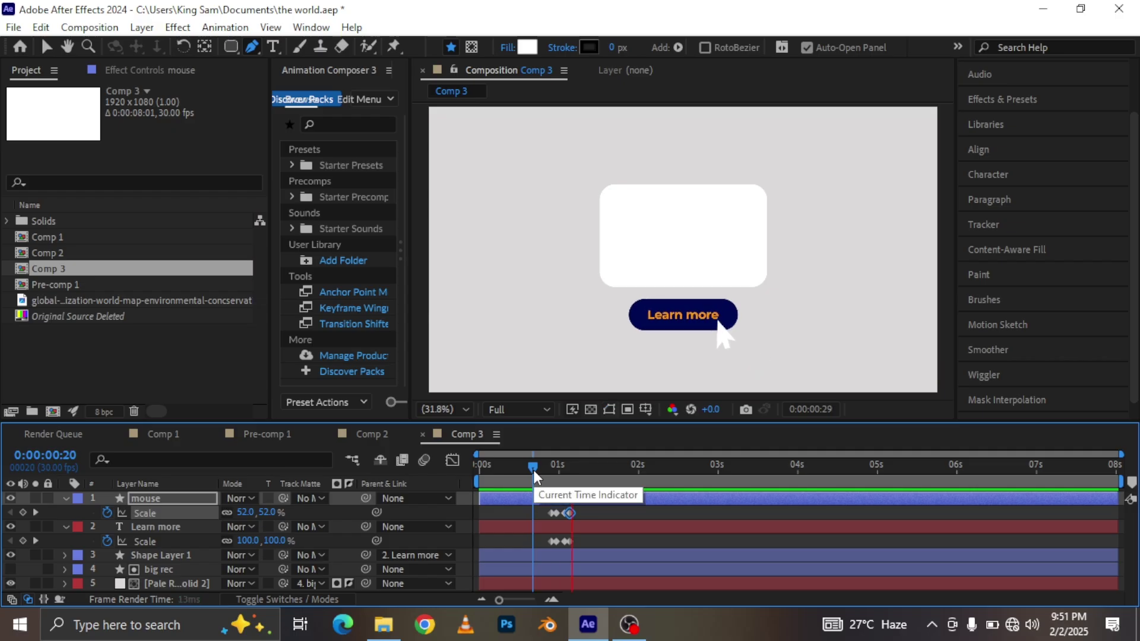
{"action": "key", "text": "space"}
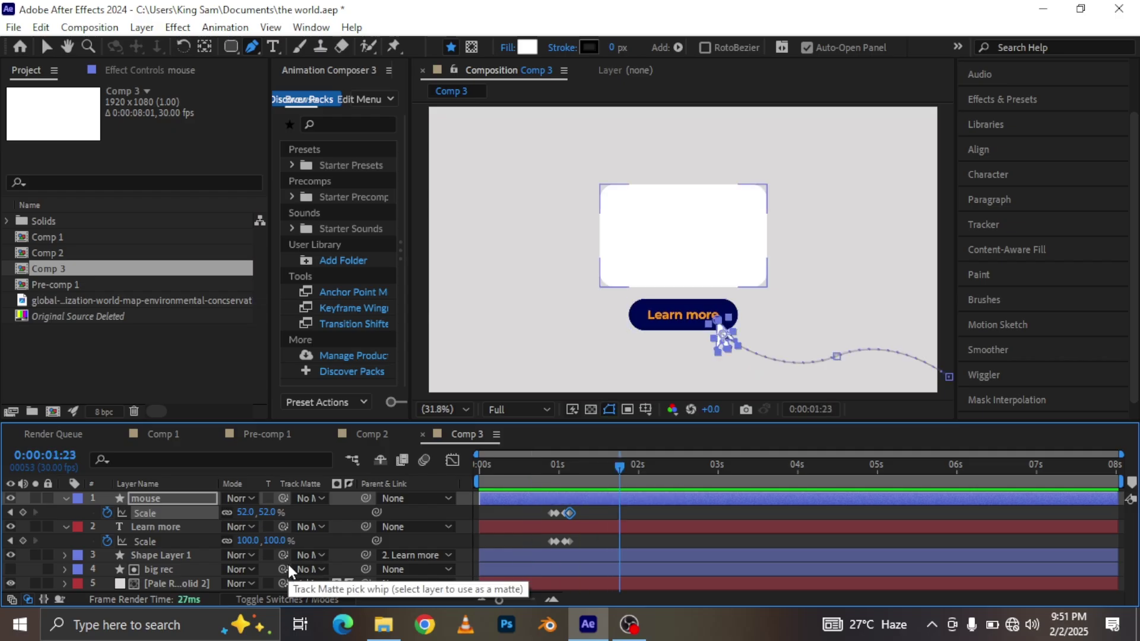
Step: Add Comp 1 as the lowest layer of Comp 3 and shift it to start at 0:00:01:23
{"action": "left_click", "coordinate": [64, 237]}
{"action": "left_click_drag", "start_coordinate": [57, 238], "coordinate": [146, 585]}
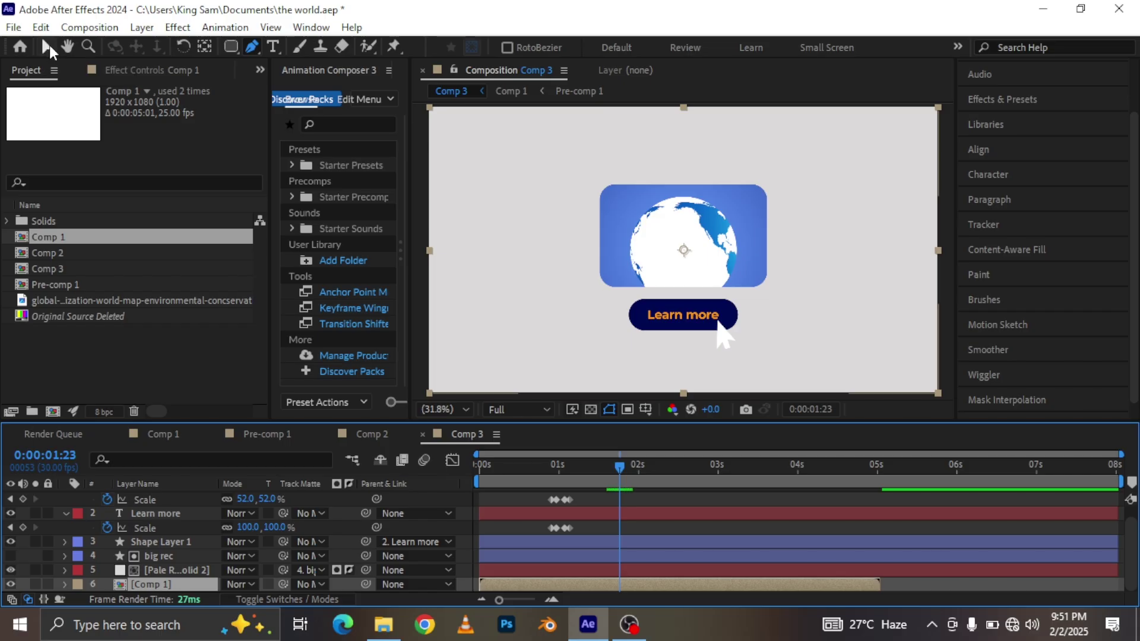
{"action": "left_click_drag", "start_coordinate": [543, 584], "coordinate": [685, 579]}
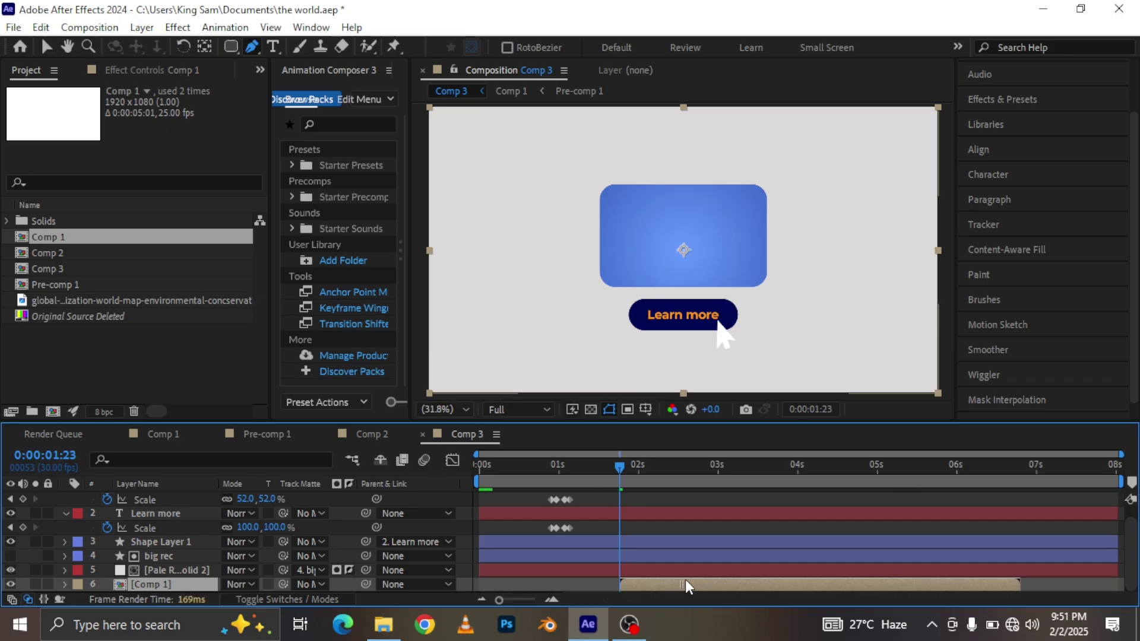
Step: Set the current time to 0:00:01:06, two frames past the last Scale keyframes
{"action": "left_click", "coordinate": [575, 470]}
{"action": "mouse_move", "coordinate": [575, 470]}
{"action": "left_mouse_down"}
{"action": "mouse_move", "coordinate": [551, 474]}
{"action": "mouse_move", "coordinate": [568, 473]}
{"action": "left_mouse_up"}
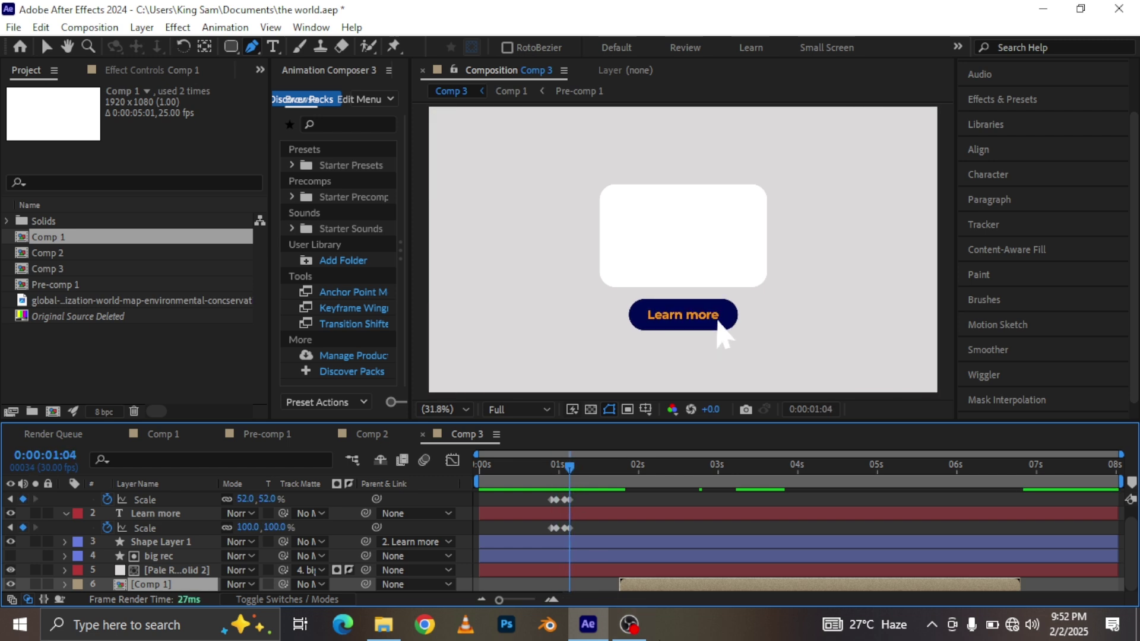
{"action": "key", "text": "Page_Down"}
{"action": "key", "text": "Page_Down"}
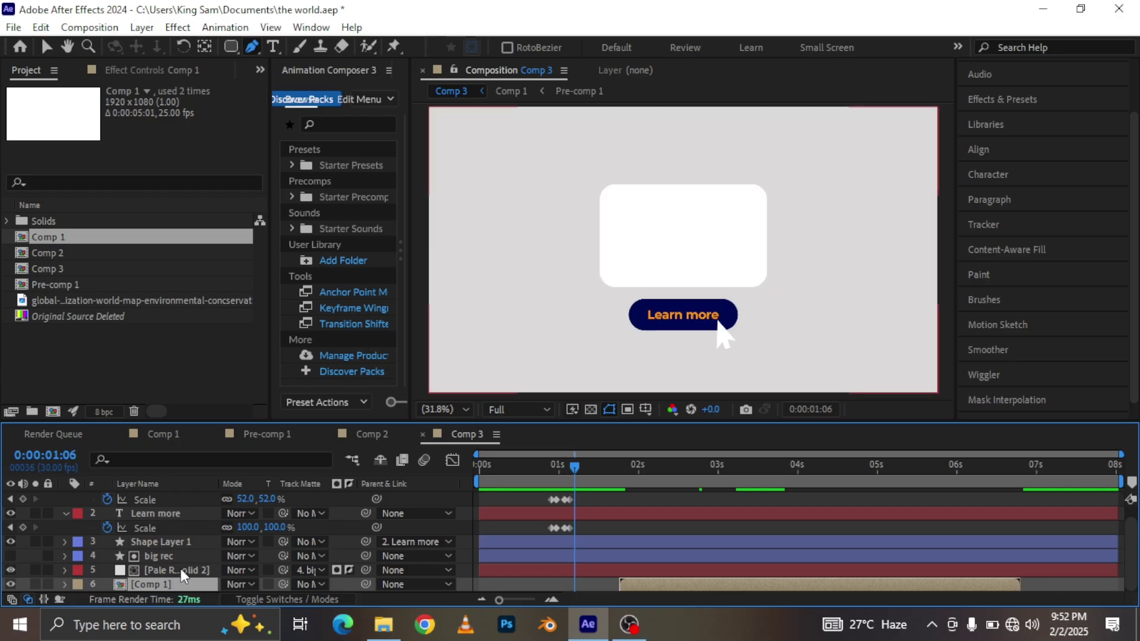
Step: Make the mouse, Learn more, Shape Layer 1, big rec and pale solid layers 3D, leaving Comp 1 in 2D, and collapse their properties
{"action": "scroll", "coordinate": [172, 546], "scroll_direction": "up", "scroll_amount": 1}
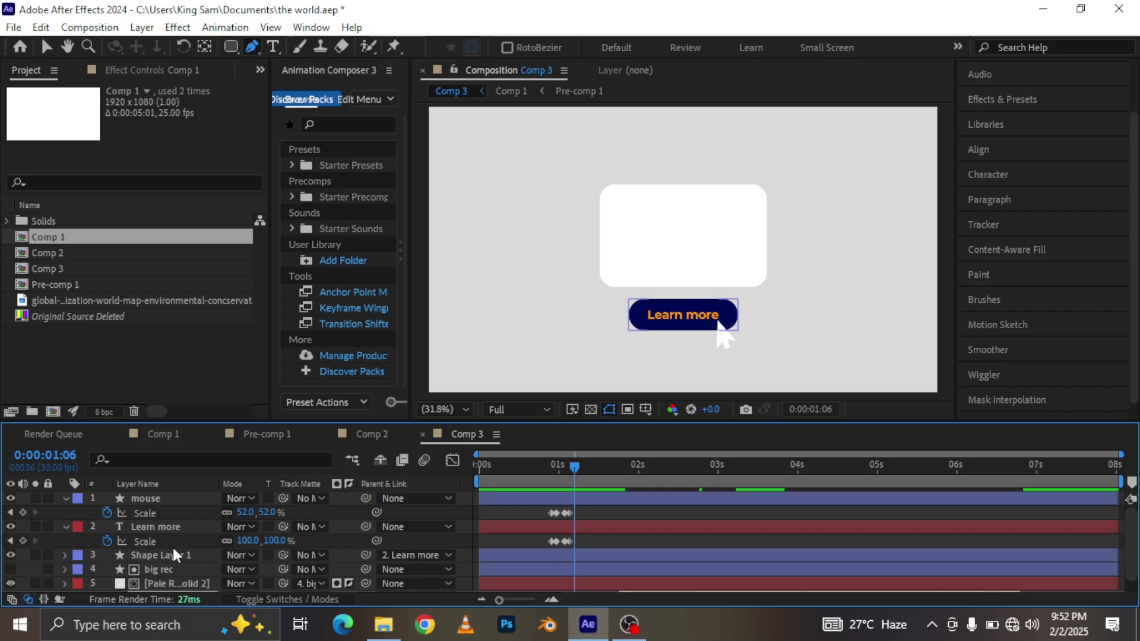
{"action": "left_click", "coordinate": [139, 493]}
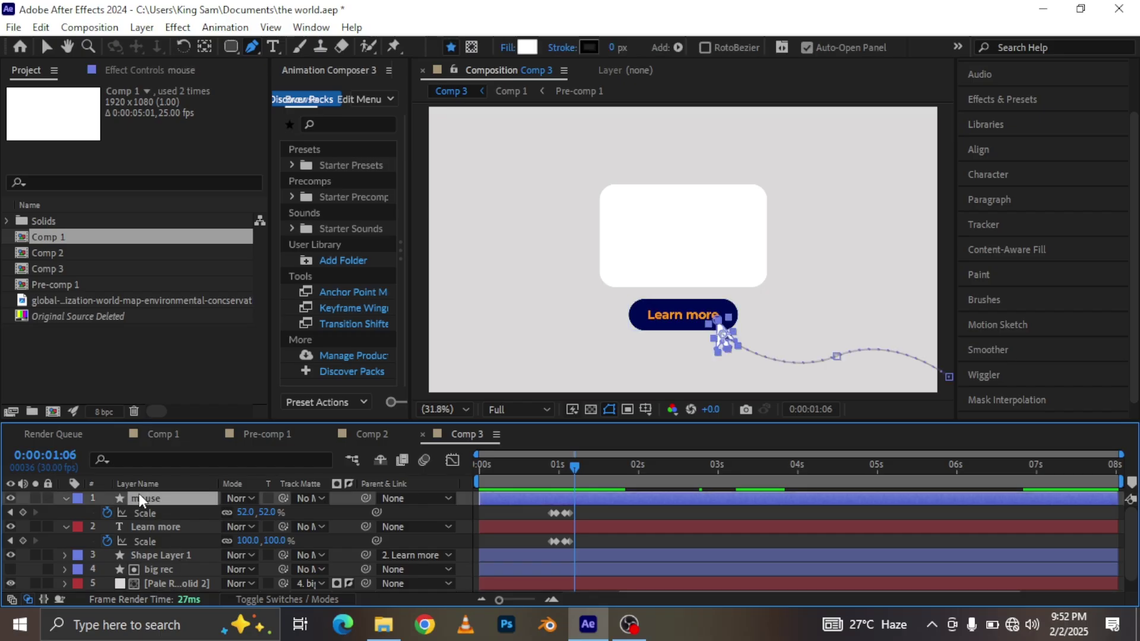
{"action": "left_click", "coordinate": [155, 526], "text": "shift"}
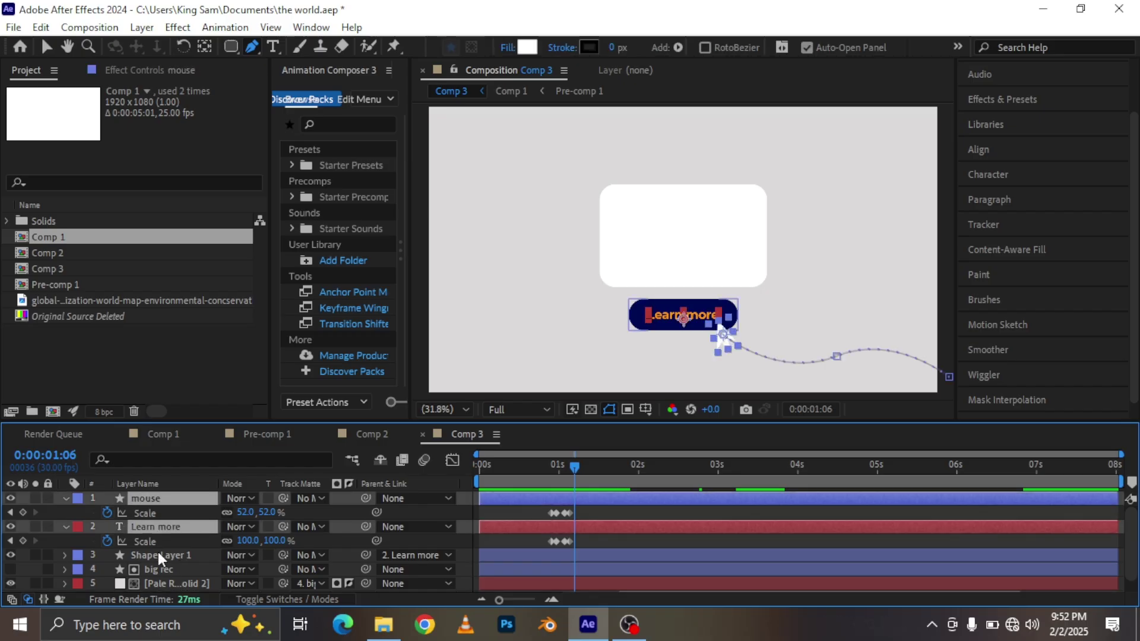
{"action": "left_click", "coordinate": [157, 551], "text": "shift"}
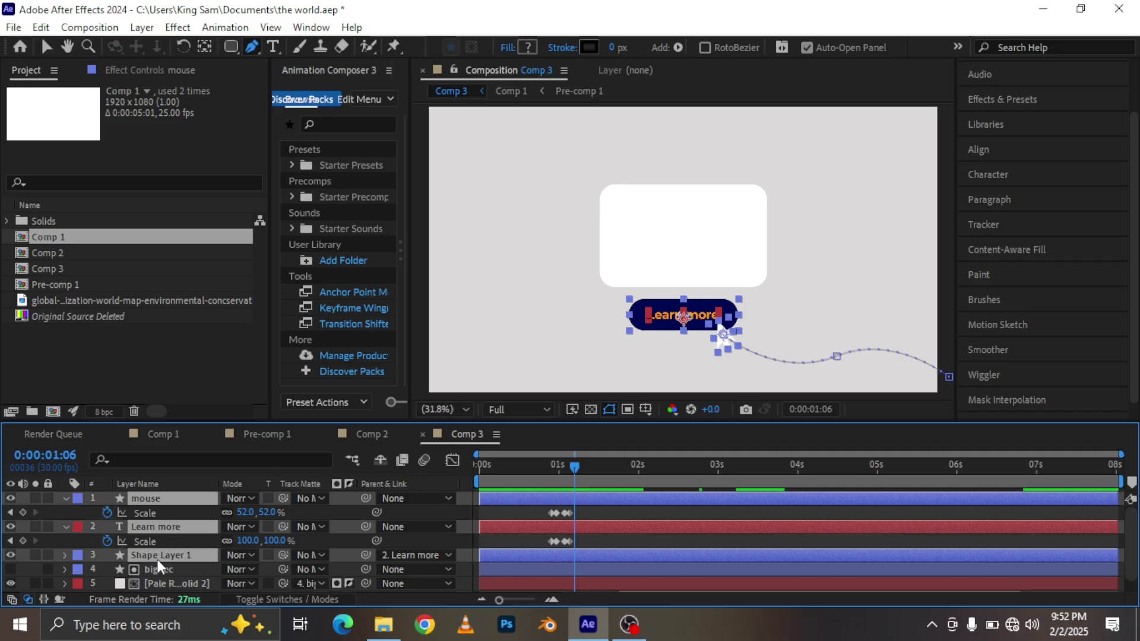
{"action": "left_click", "coordinate": [155, 569], "text": "shift"}
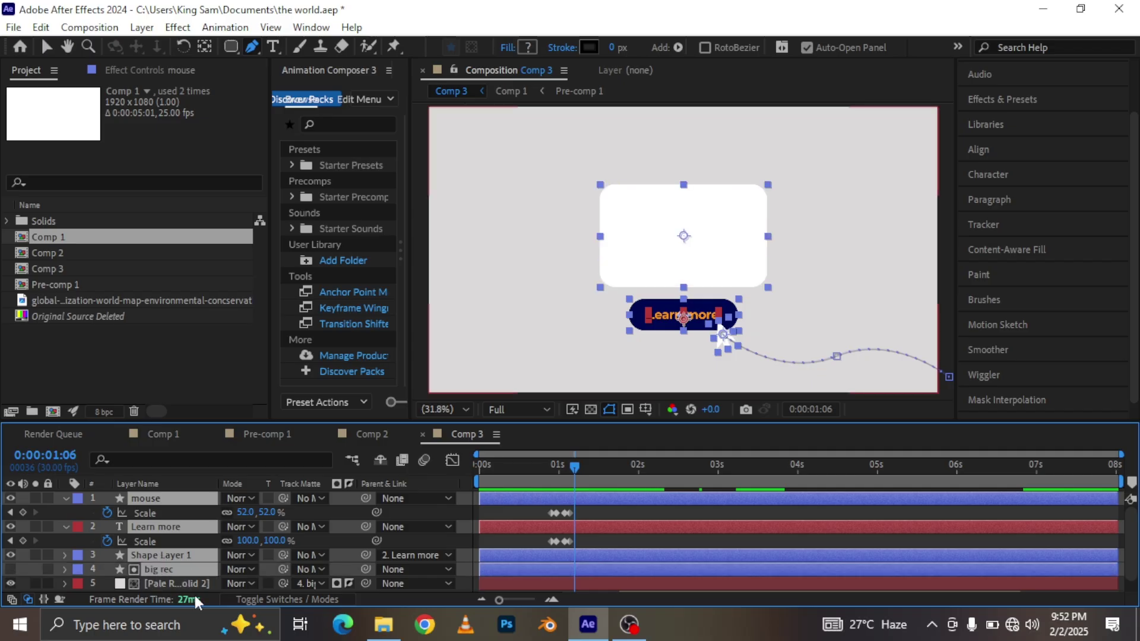
{"action": "scroll", "coordinate": [166, 571], "scroll_direction": "down", "scroll_amount": 1}
{"action": "left_click", "coordinate": [165, 569], "text": "shift"}
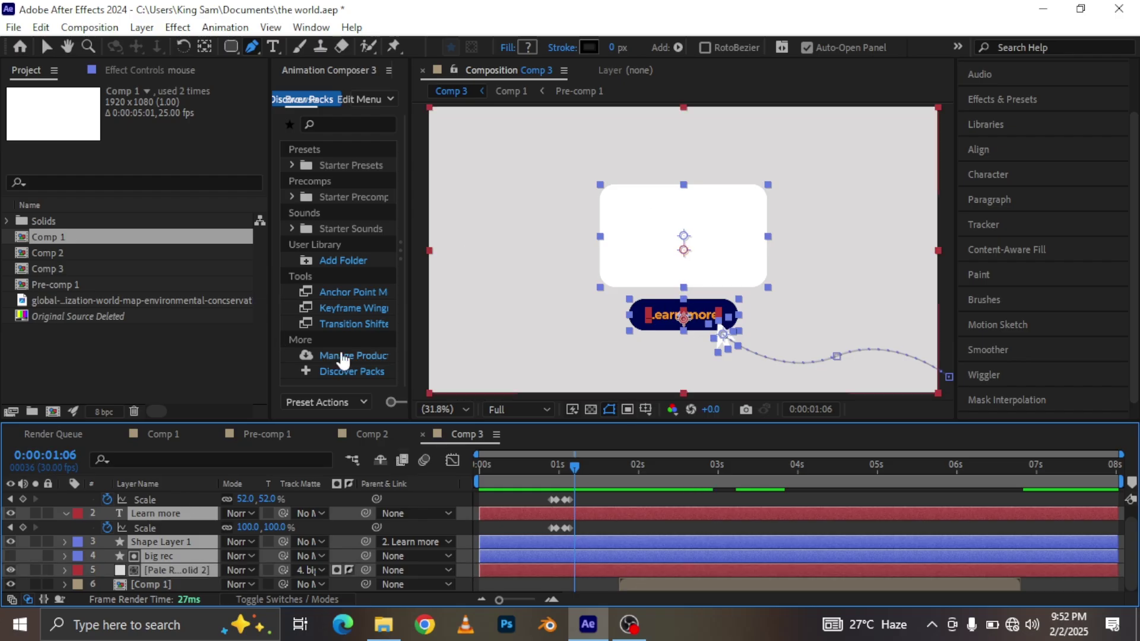
{"action": "left_click", "coordinate": [266, 597]}
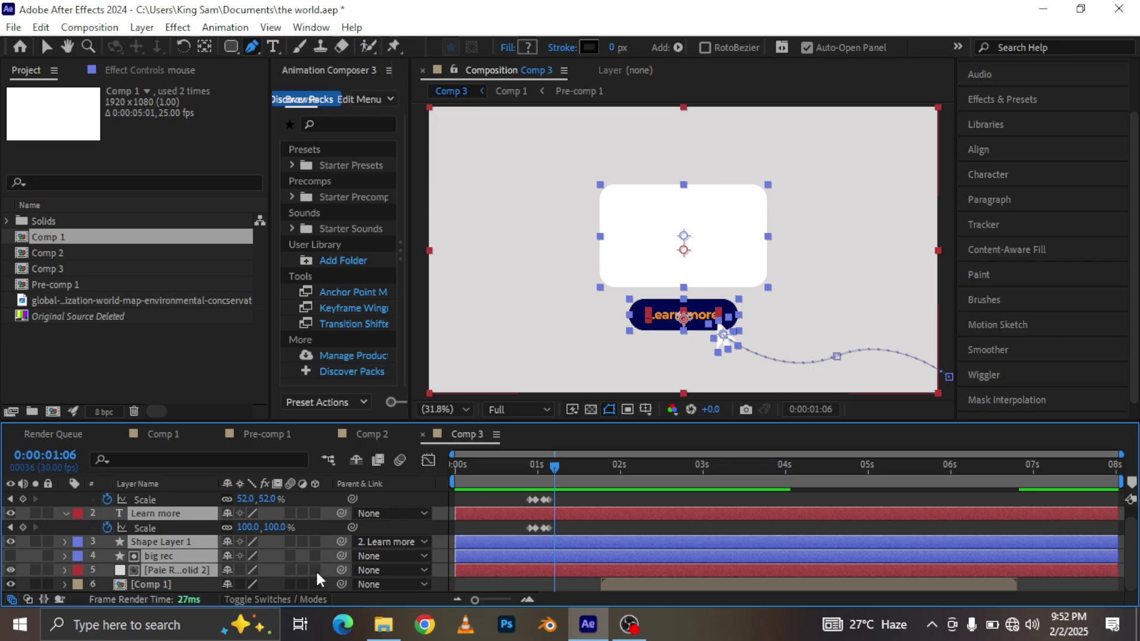
{"action": "left_click", "coordinate": [315, 568]}
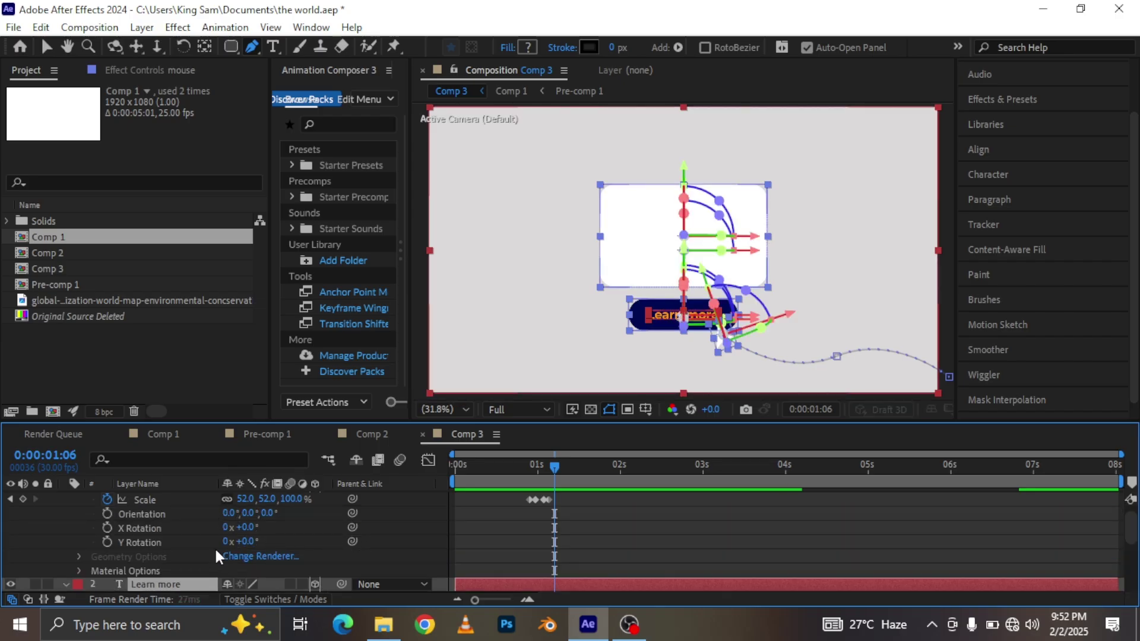
{"action": "scroll", "coordinate": [216, 552], "scroll_direction": "up", "scroll_amount": 1}
{"action": "left_click", "coordinate": [64, 498]}
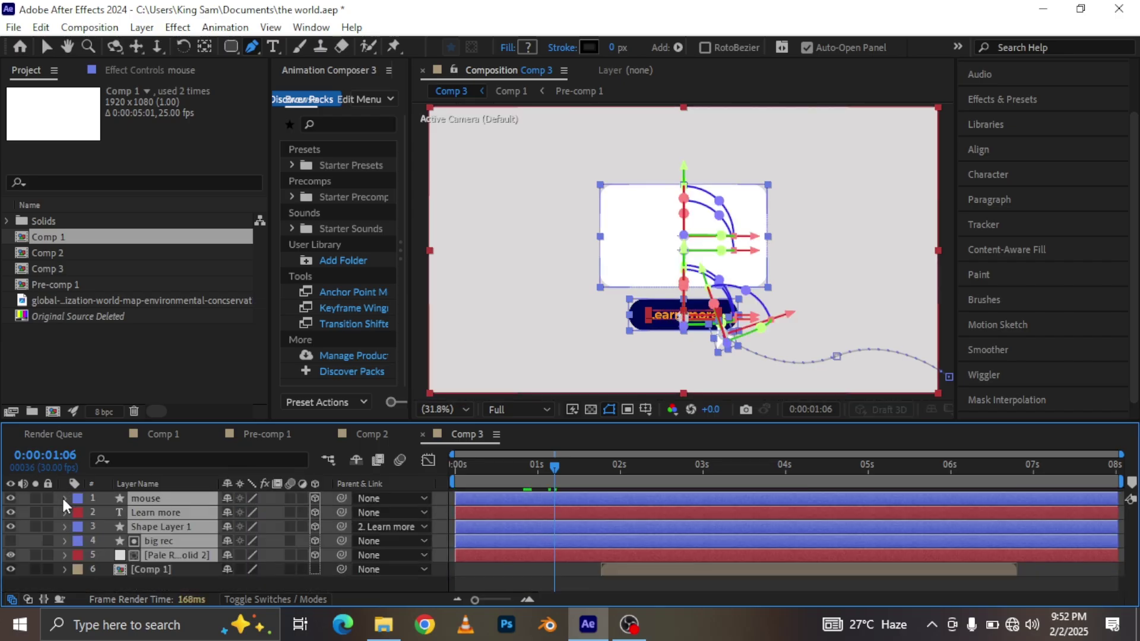
Step: Add a camera to Comp 3 with the offered settings and display the composition in two views
{"action": "right_click", "coordinate": [32, 575]}
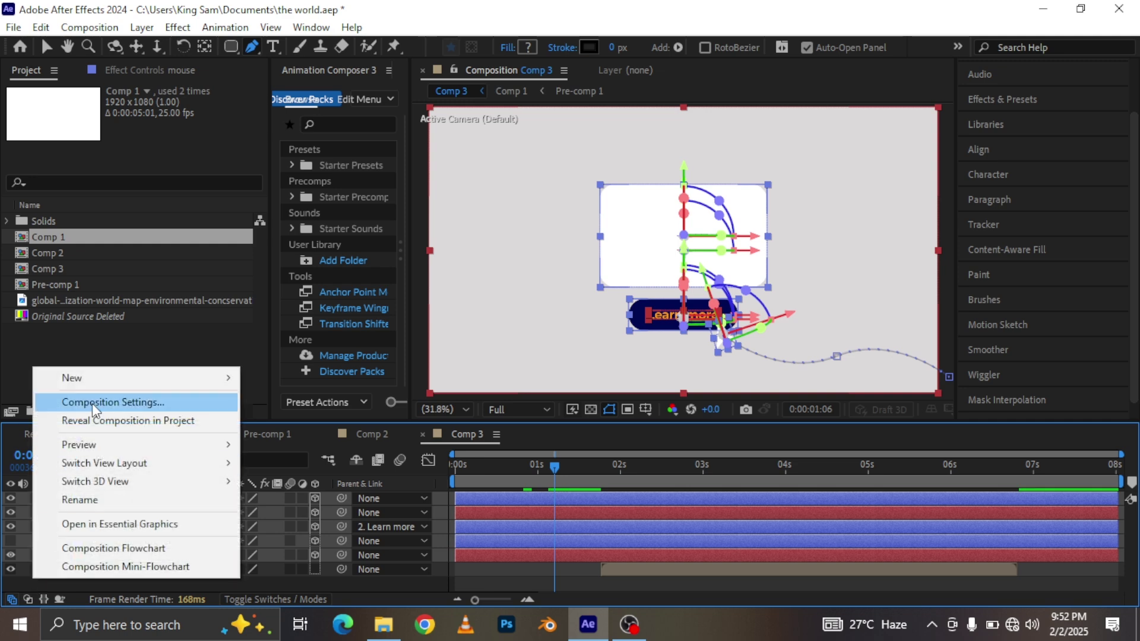
{"action": "mouse_move", "coordinate": [95, 378]}
{"action": "left_click", "coordinate": [322, 458]}
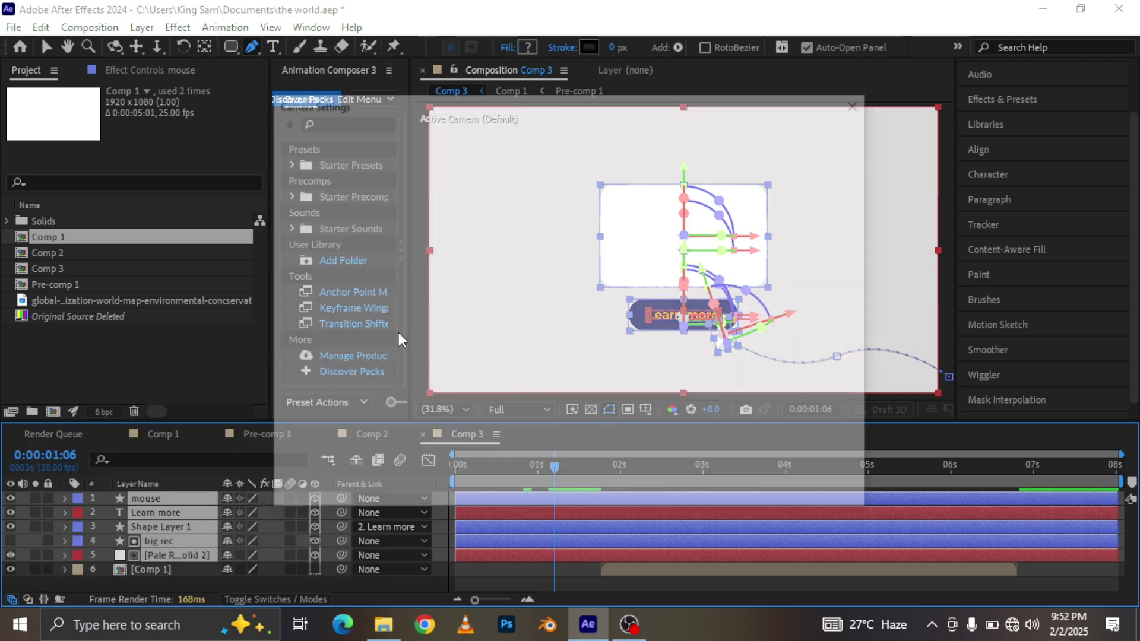
{"action": "left_click", "coordinate": [755, 492]}
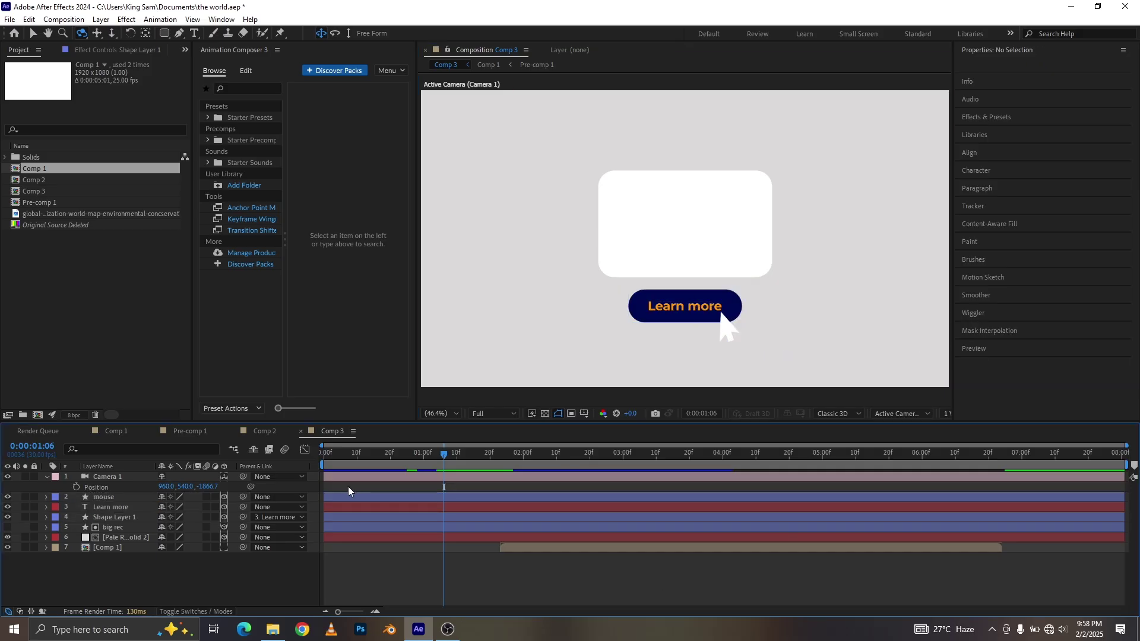
{"action": "left_click", "coordinate": [949, 415]}
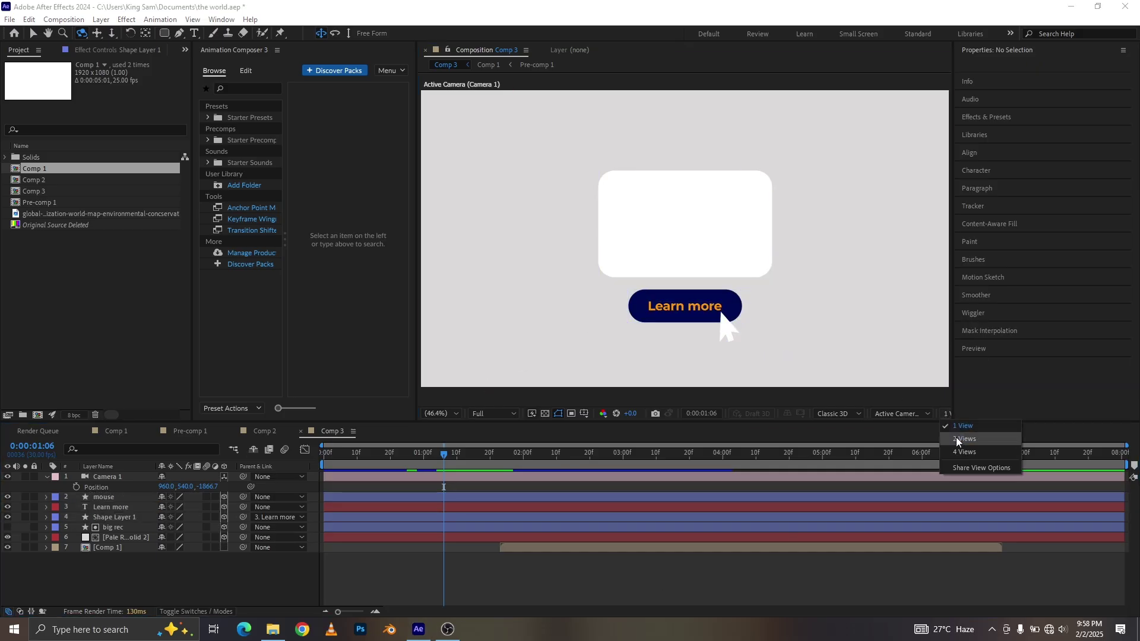
{"action": "left_click", "coordinate": [956, 437]}
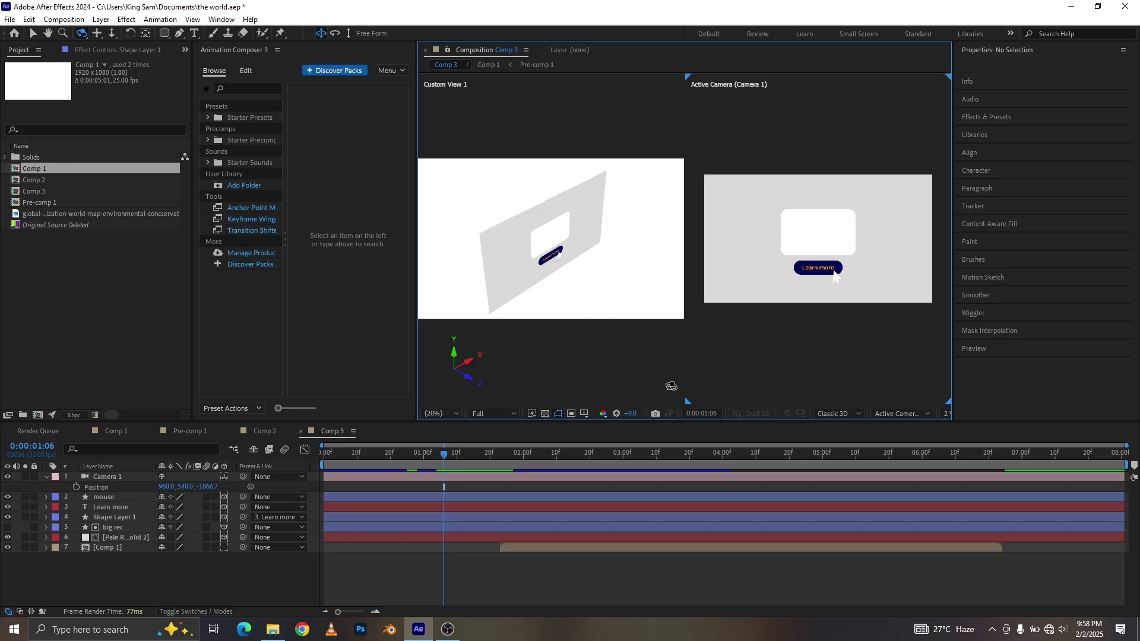
Step: Reveal Position for the mouse, Learn more and Shape Layer 1 layers and keyframe it on all three at 0:00:01:06
{"action": "left_click", "coordinate": [108, 514]}
{"action": "left_click", "coordinate": [108, 507], "text": "ctrl"}
{"action": "left_click", "coordinate": [104, 497], "text": "ctrl"}
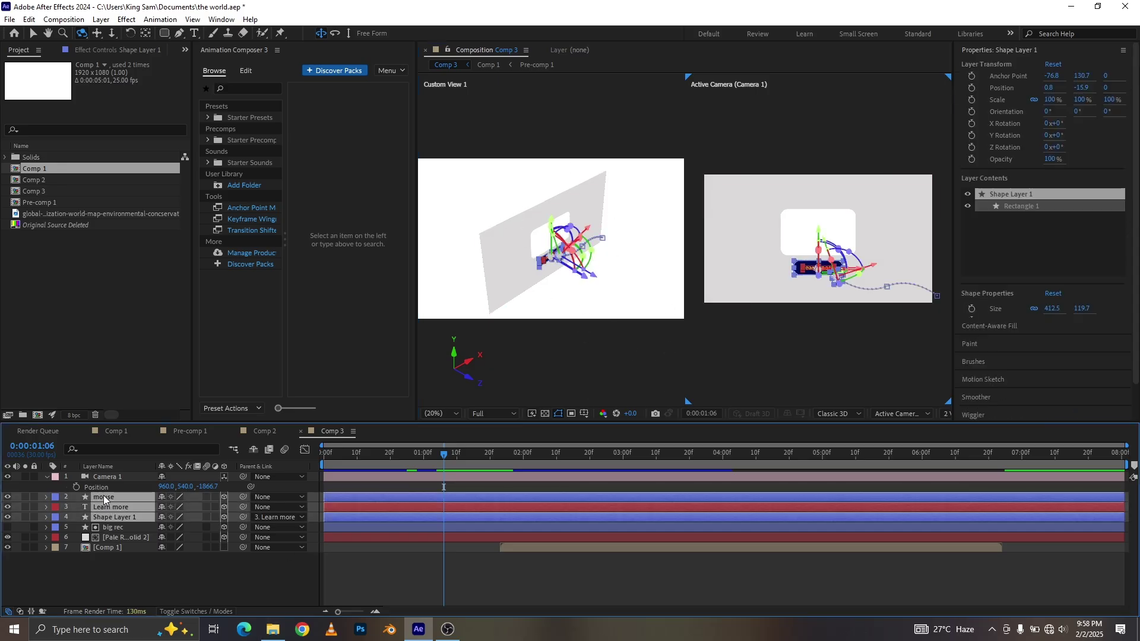
{"action": "key", "text": "p"}
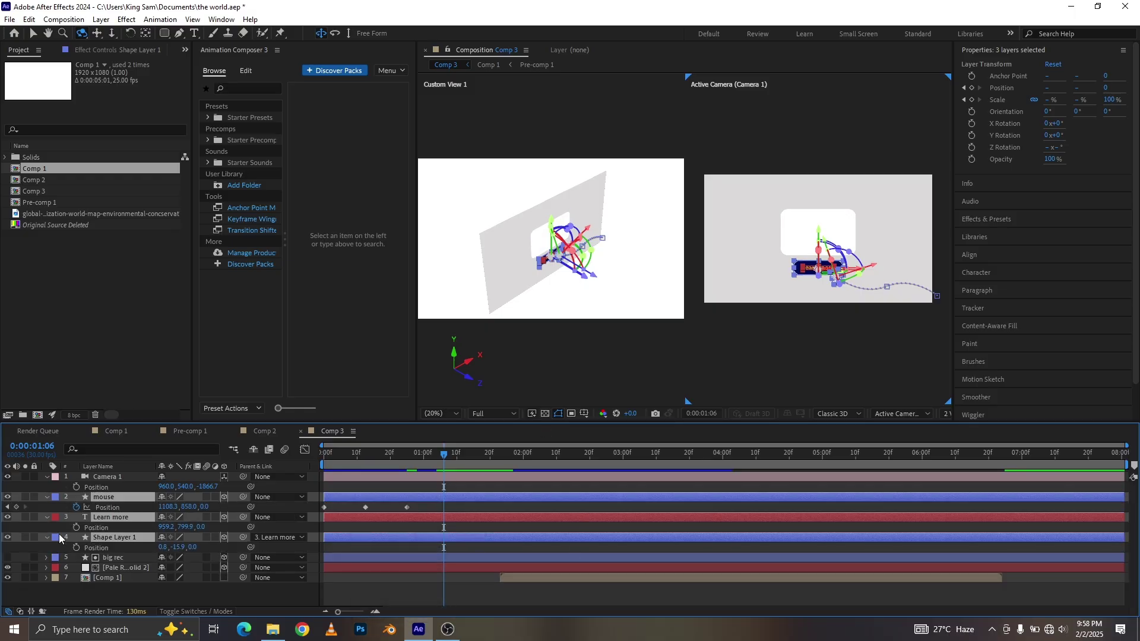
{"action": "left_click", "coordinate": [16, 507]}
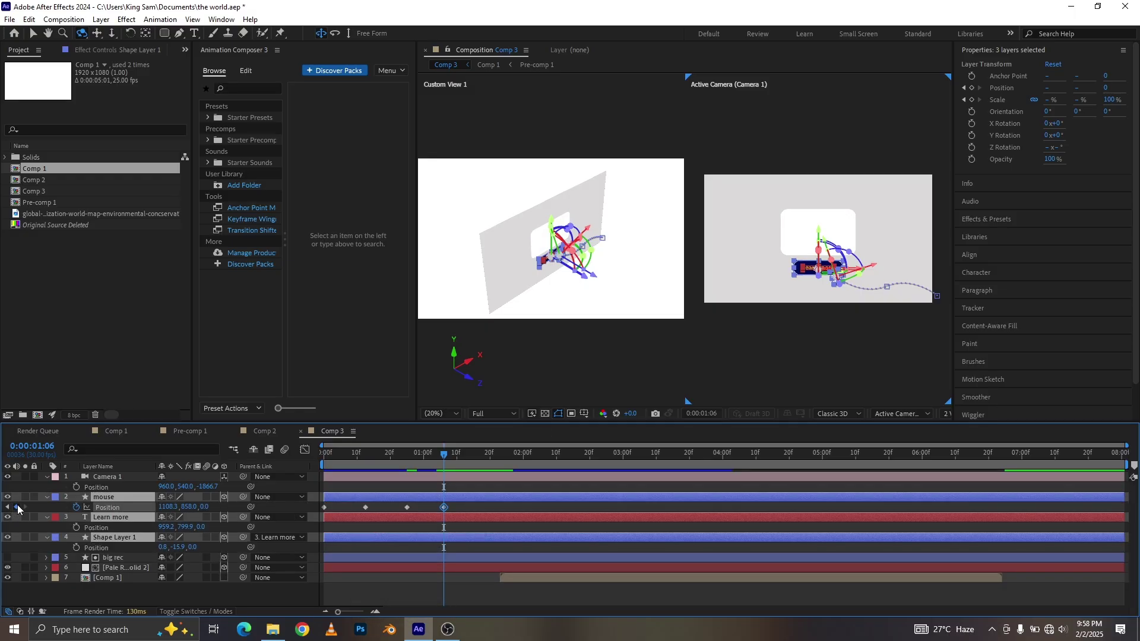
{"action": "left_click", "coordinate": [75, 547]}
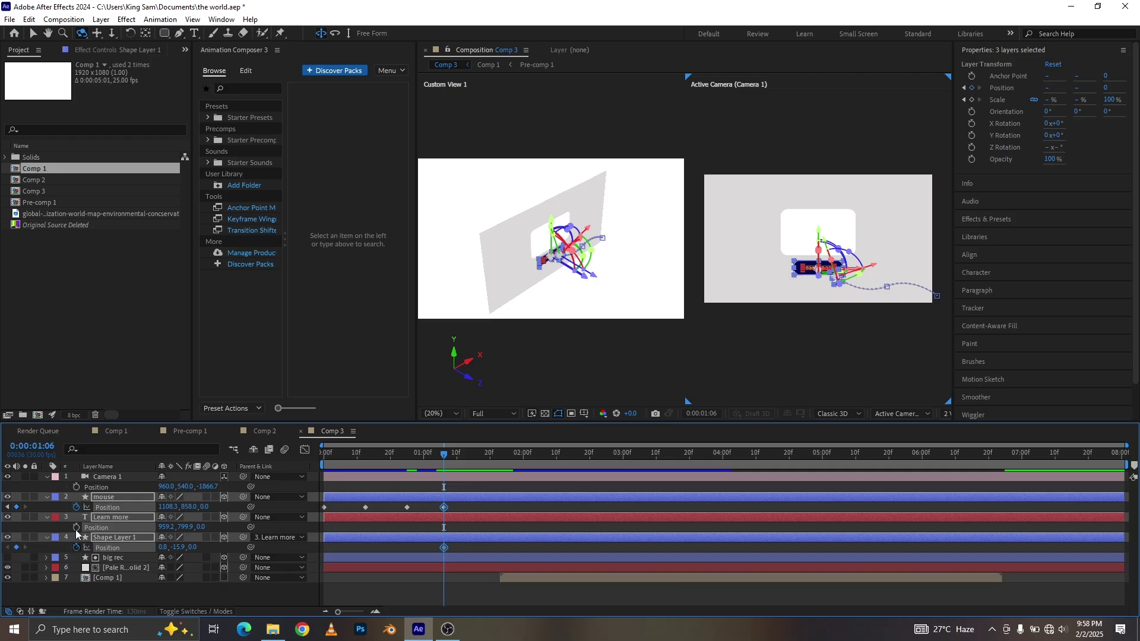
{"action": "left_click", "coordinate": [75, 527]}
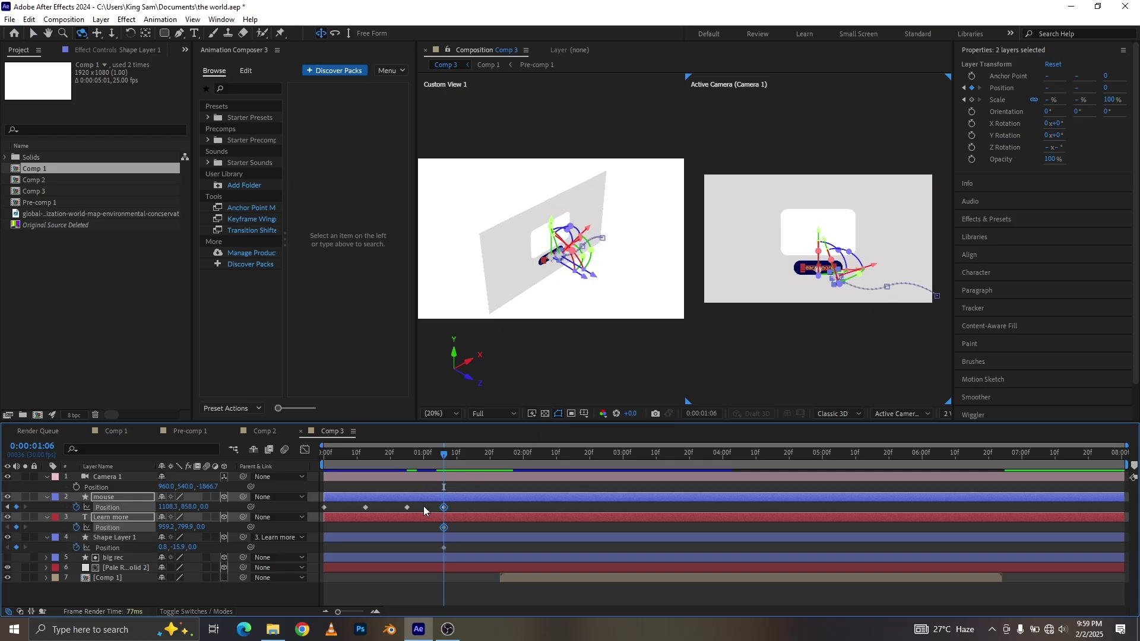
Step: At 0:00:01:26, bring the Learn more layer toward the camera by setting its Z position to -1239
{"action": "left_click", "coordinate": [492, 486]}
{"action": "left_click_drag", "start_coordinate": [506, 454], "coordinate": [509, 455]}
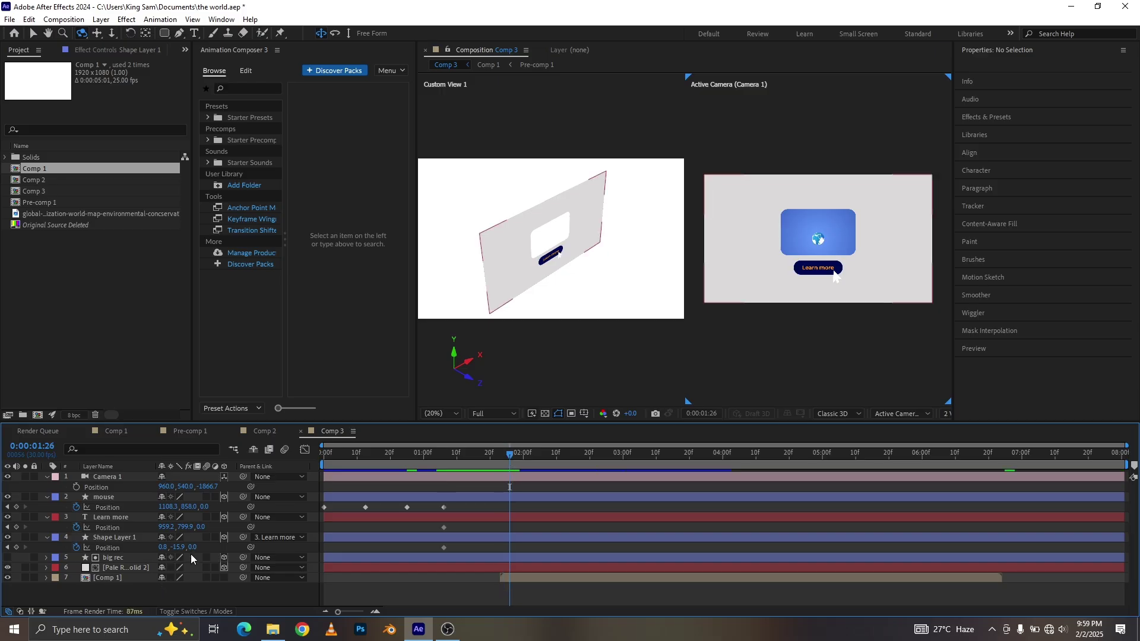
{"action": "left_click_drag", "start_coordinate": [196, 527], "coordinate": [4, 565]}
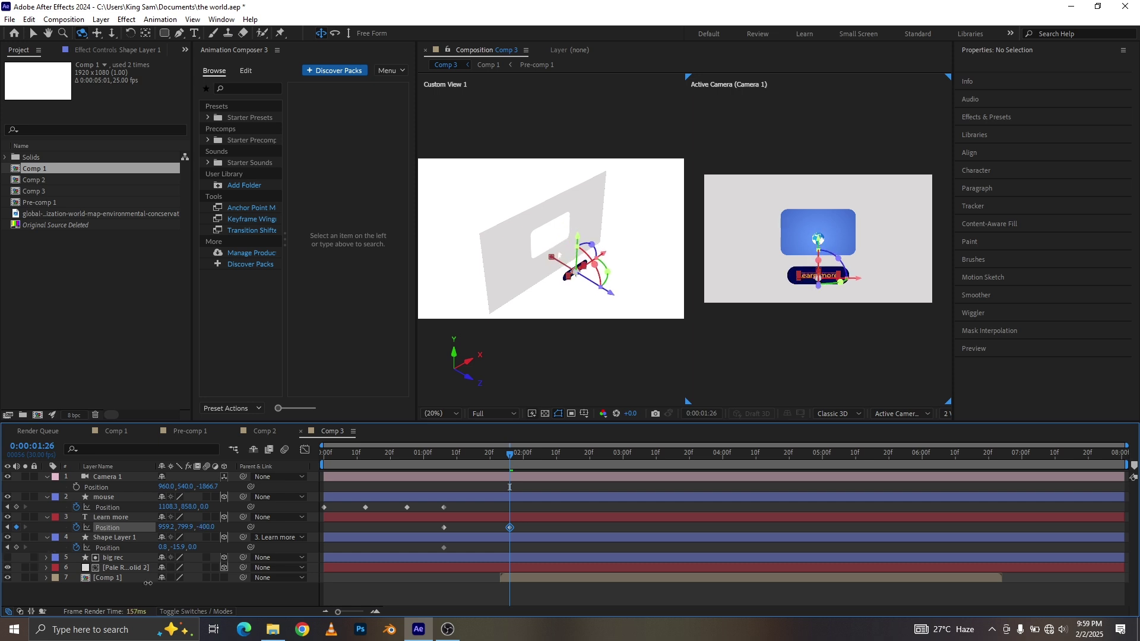
{"action": "left_click", "coordinate": [230, 526]}
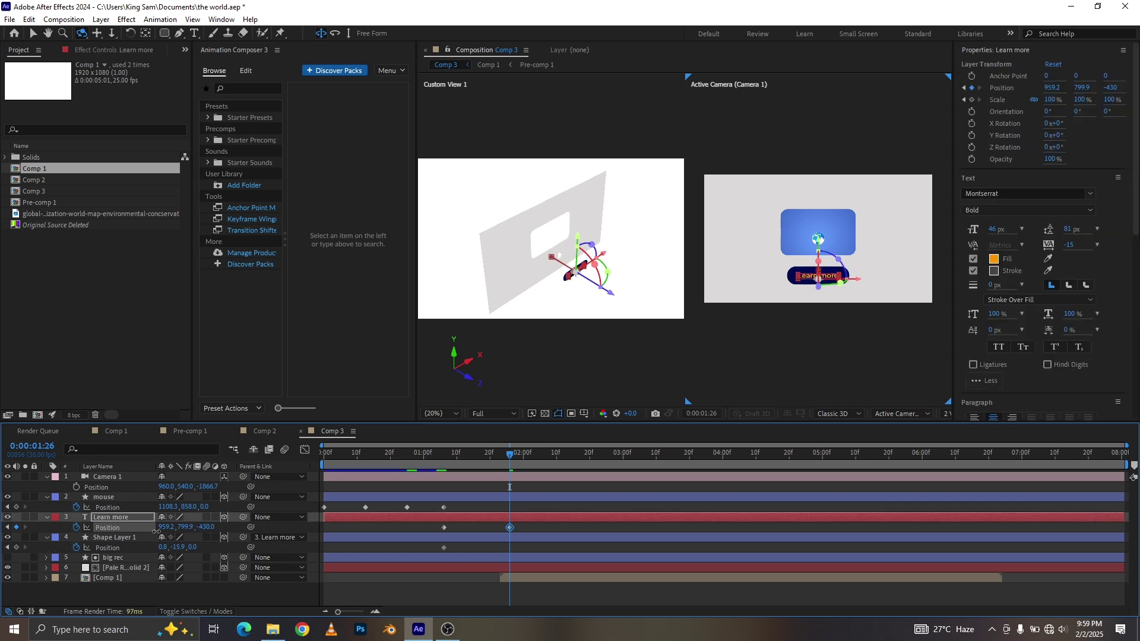
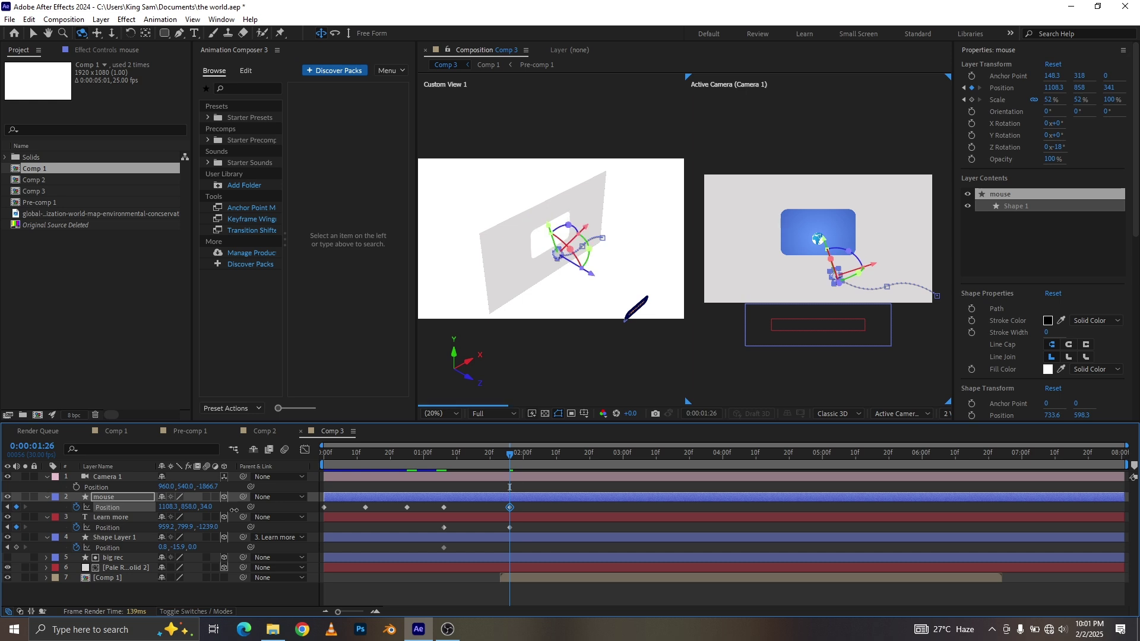
Step: Bring the mouse layer forward at 0:00:01:26 by setting its Z position to -1322
{"action": "left_click_drag", "start_coordinate": [174, 506], "coordinate": [232, 517]}
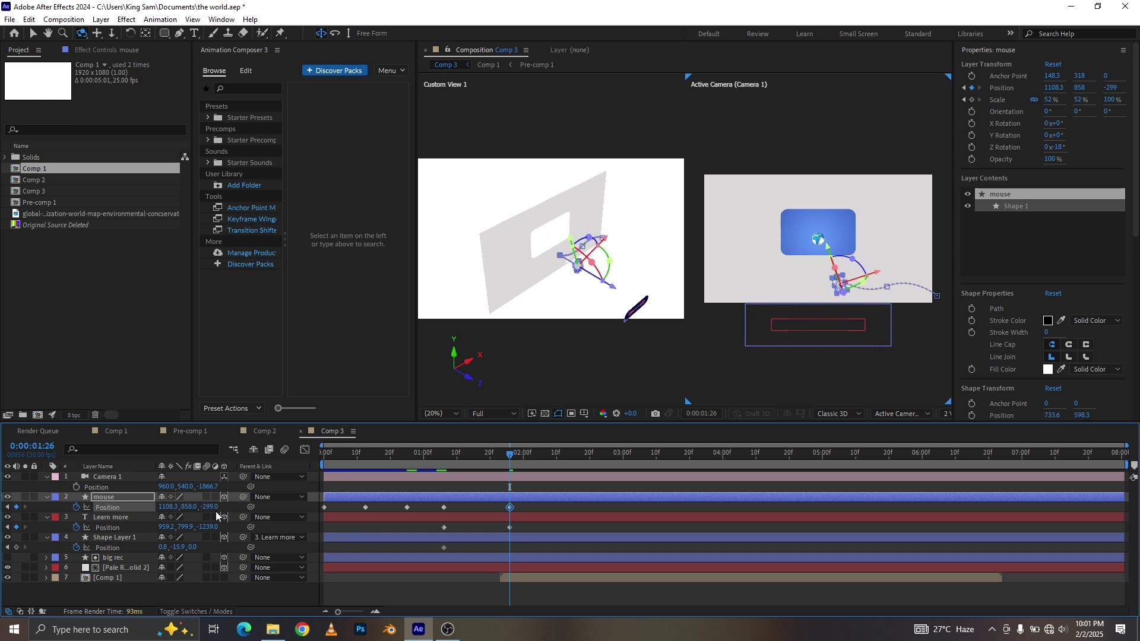
{"action": "left_click_drag", "start_coordinate": [211, 507], "coordinate": [9, 496]}
{"action": "left_click_drag", "start_coordinate": [231, 508], "coordinate": [188, 506]}
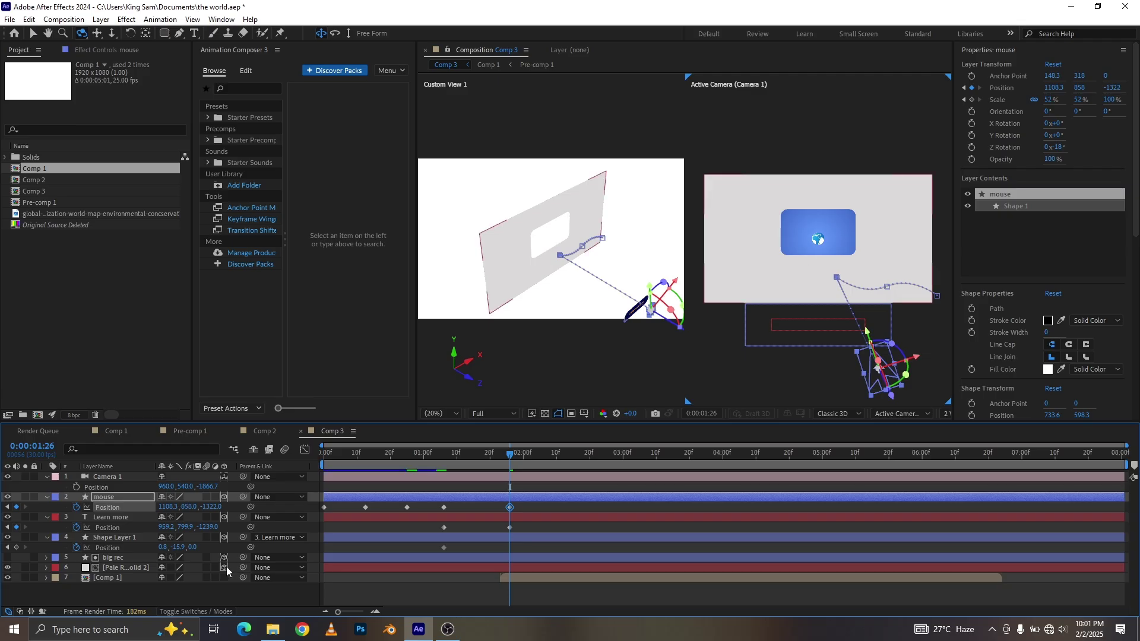
Step: Keyframe Camera 1's Position at 0:00:01:06, and set it to 960, 471, -551.7 at 0:00:01:18
{"action": "left_click", "coordinate": [445, 457]}
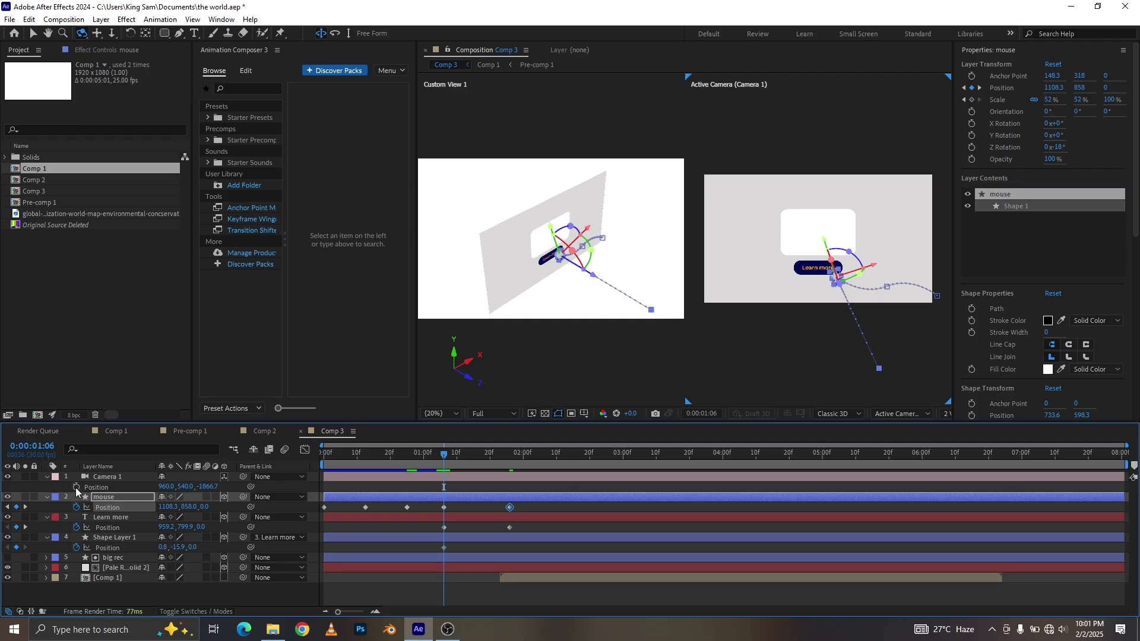
{"action": "left_click", "coordinate": [76, 486]}
{"action": "left_click", "coordinate": [484, 455]}
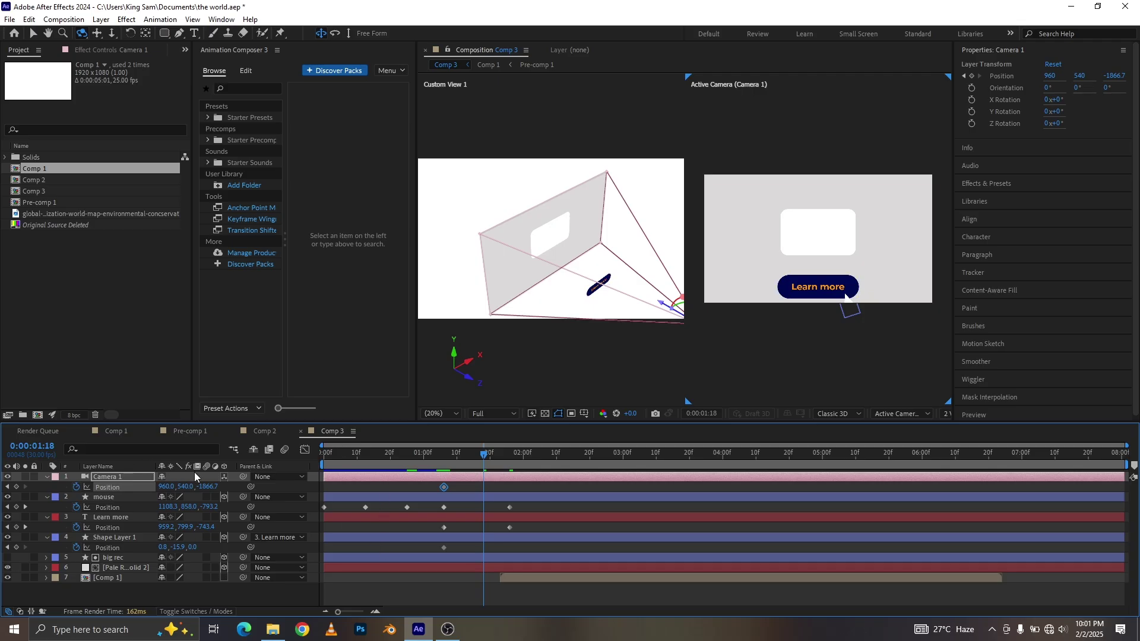
{"action": "left_click_drag", "start_coordinate": [208, 488], "coordinate": [901, 416]}
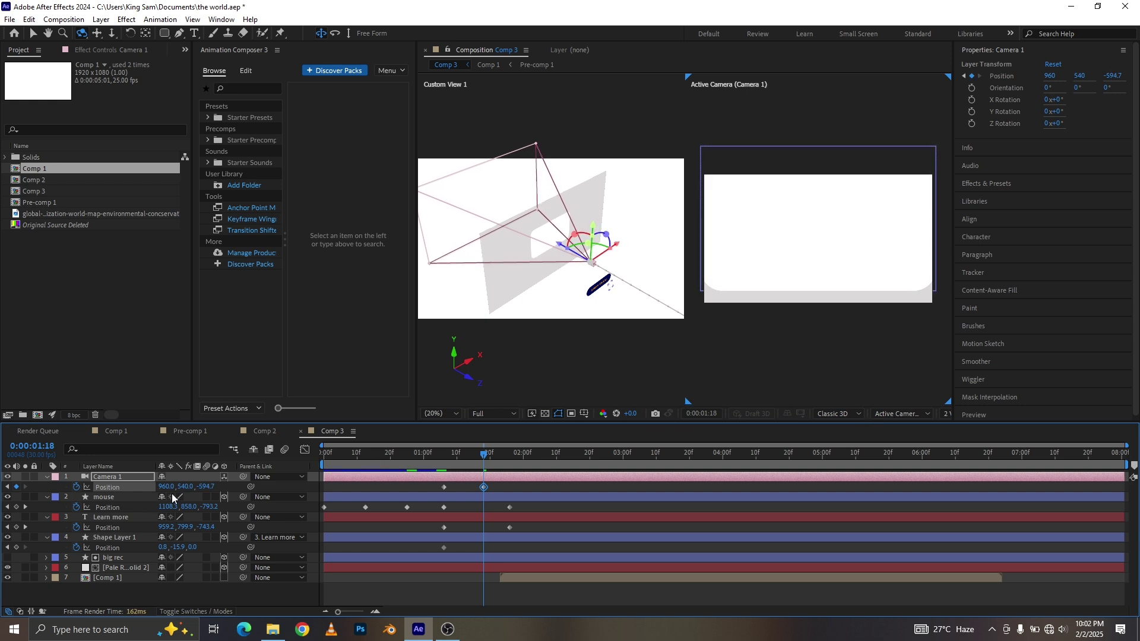
{"action": "left_click_drag", "start_coordinate": [189, 485], "coordinate": [227, 486]}
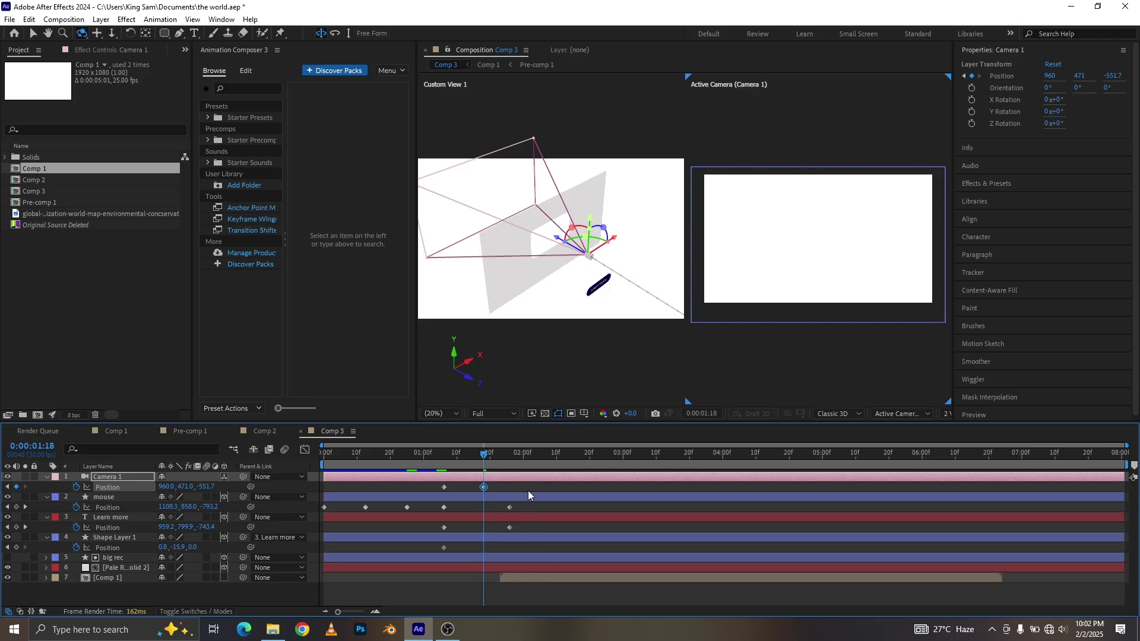
Step: Apply Easy Ease to the last two Position keyframes of mouse and Learn more, and lengthen the final keyframes' incoming ease in the speed graph
{"action": "left_click_drag", "start_coordinate": [537, 504], "coordinate": [443, 533]}
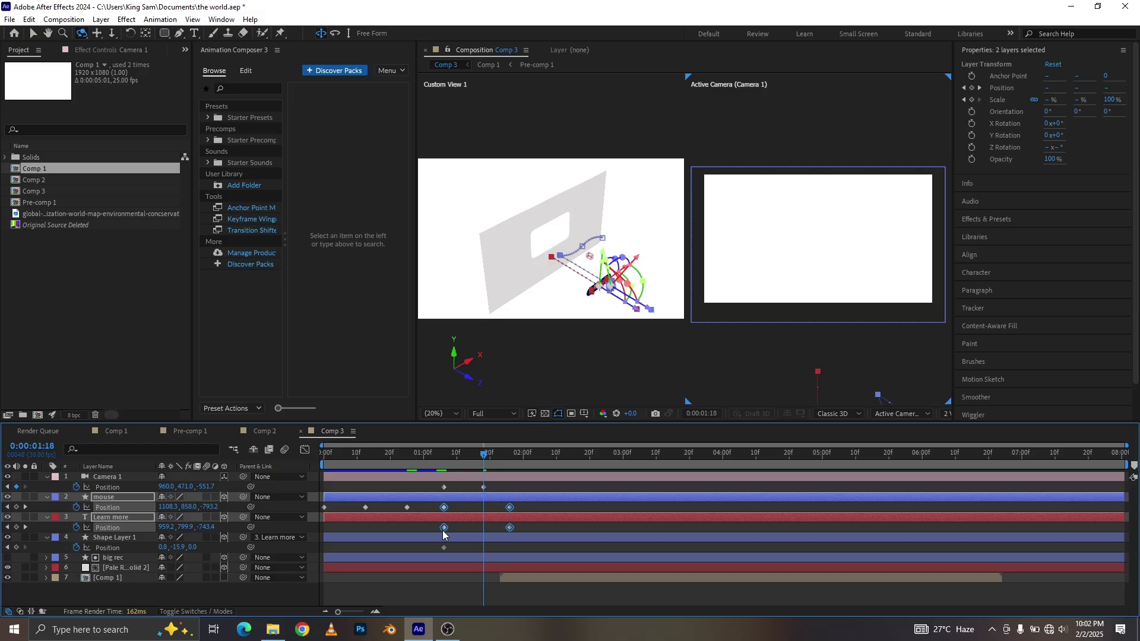
{"action": "key", "text": "F9"}
{"action": "left_click", "coordinate": [303, 449]}
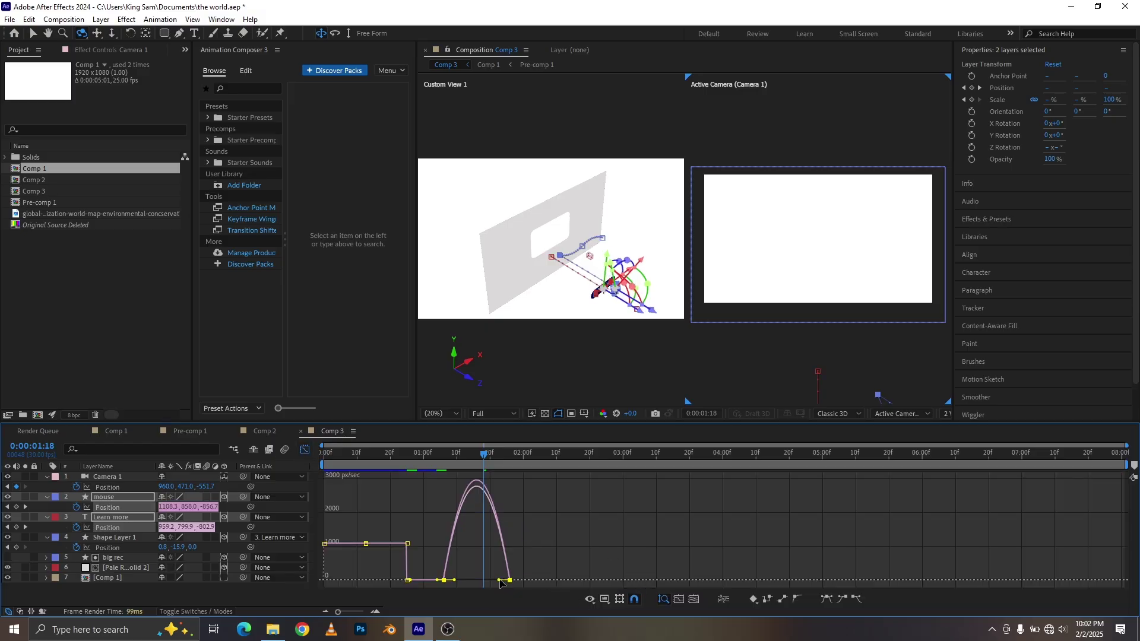
{"action": "mouse_move", "coordinate": [498, 580]}
{"action": "left_mouse_down"}
{"action": "mouse_move", "coordinate": [543, 561]}
{"action": "mouse_move", "coordinate": [493, 584]}
{"action": "left_mouse_up"}
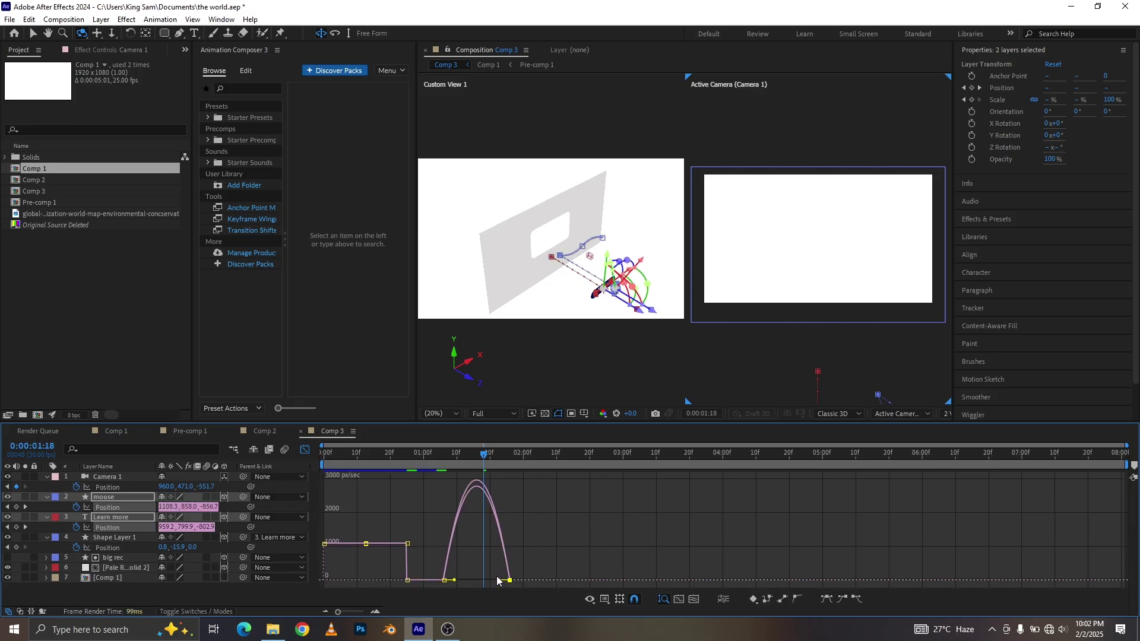
{"action": "left_click_drag", "start_coordinate": [493, 582], "coordinate": [494, 582]}
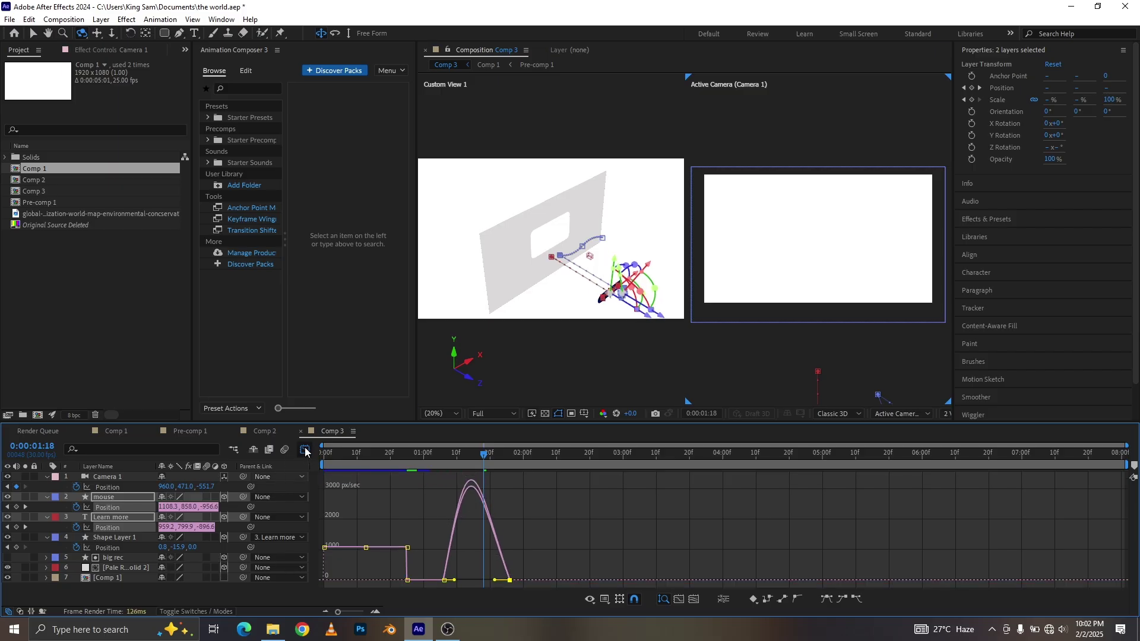
{"action": "left_click", "coordinate": [304, 451]}
{"action": "left_click", "coordinate": [506, 487]}
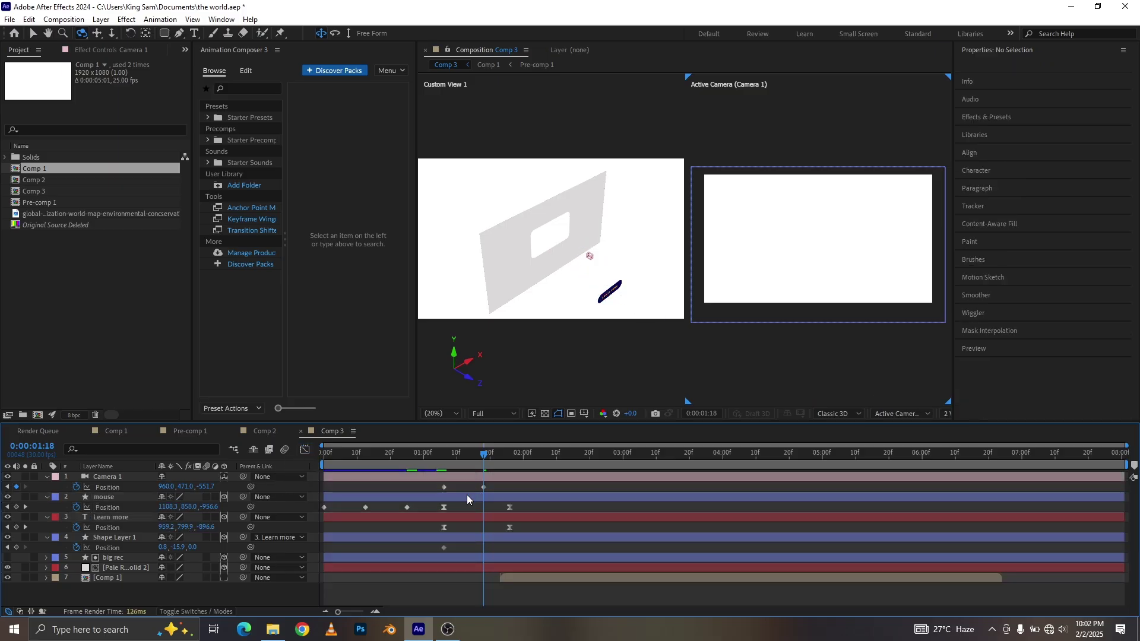
Step: Apply Easy Ease to both of Camera 1's Position keyframes
{"action": "left_click_drag", "start_coordinate": [433, 493], "coordinate": [499, 481]}
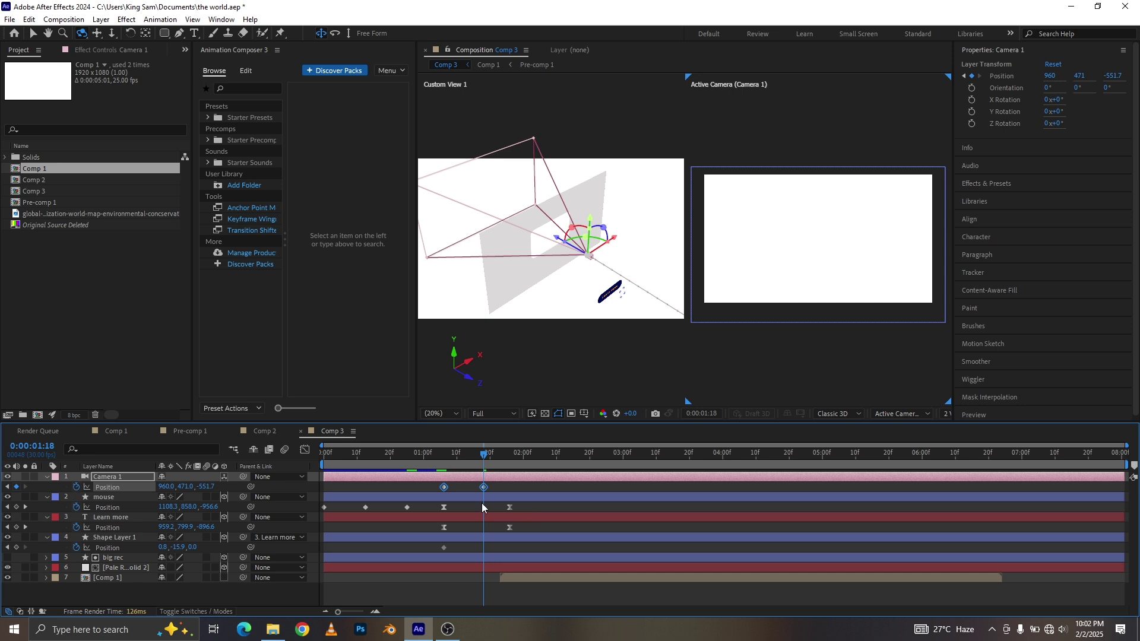
{"action": "left_click", "coordinate": [304, 450]}
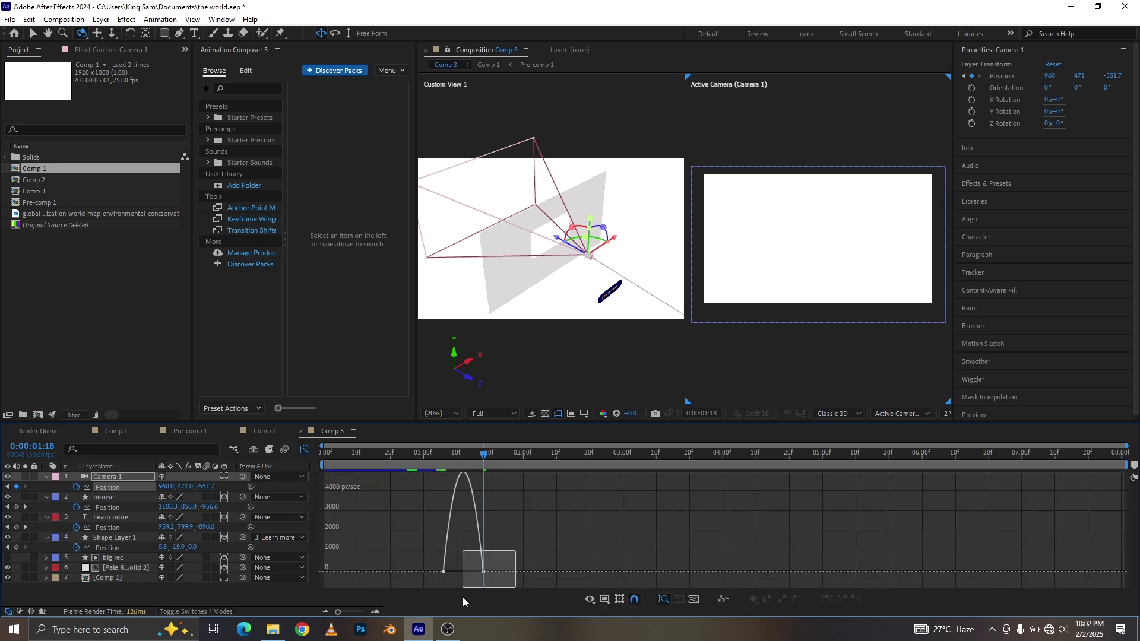
{"action": "left_click", "coordinate": [305, 450]}
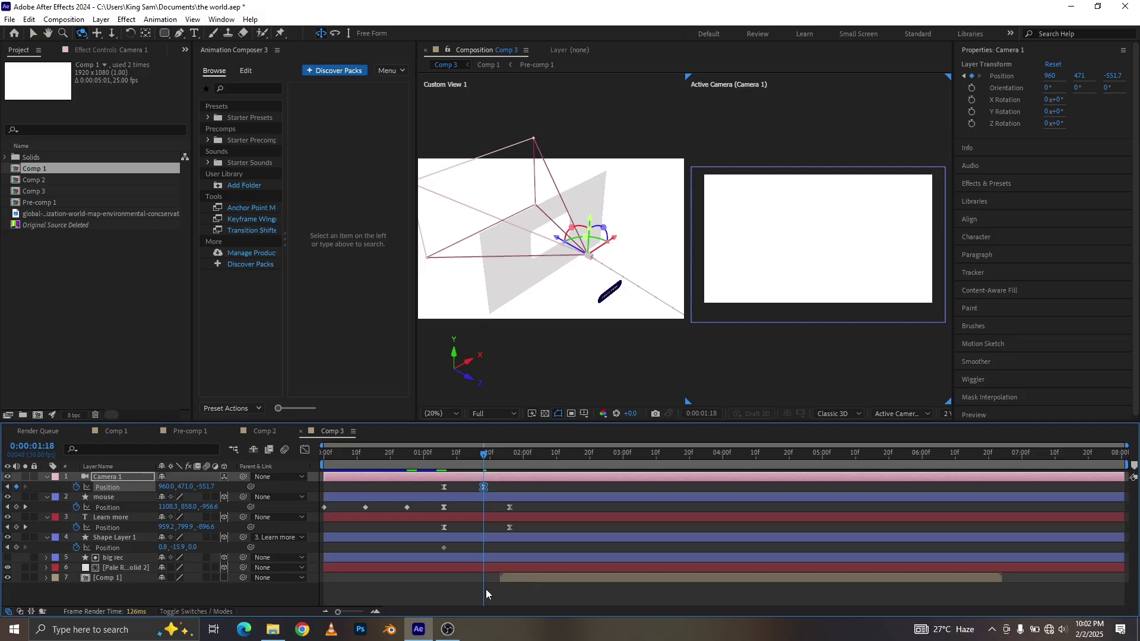
Step: Copy Pale Red Solid 1 from Comp 1 into Comp 3 as the lowest layer and extend it to the composition's end
{"action": "left_click", "coordinate": [122, 436]}
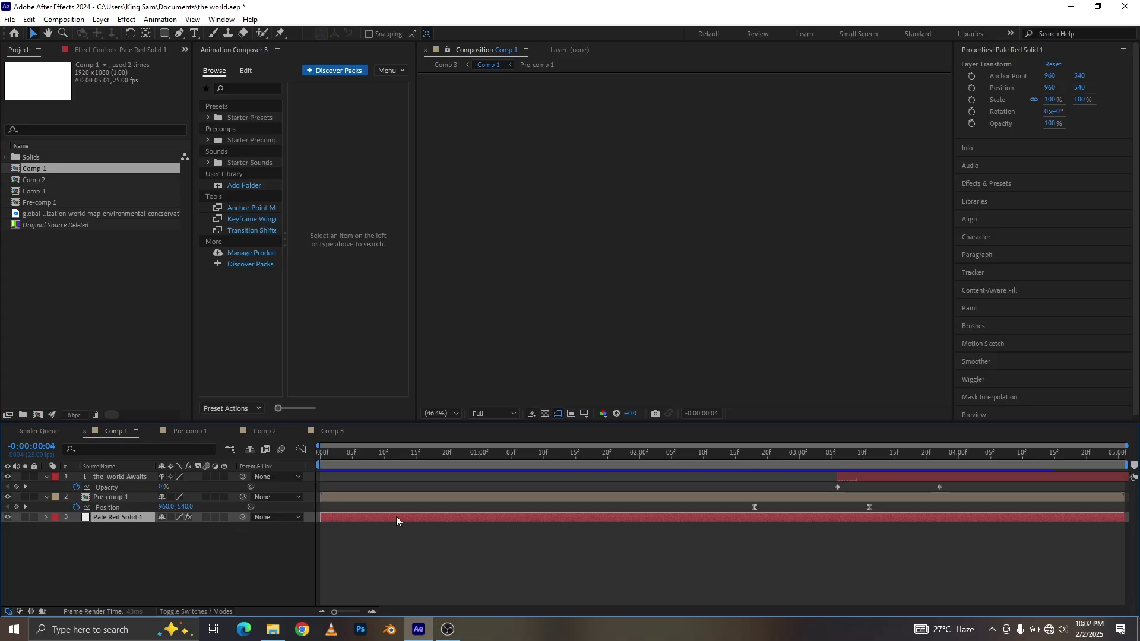
{"action": "left_click", "coordinate": [331, 431]}
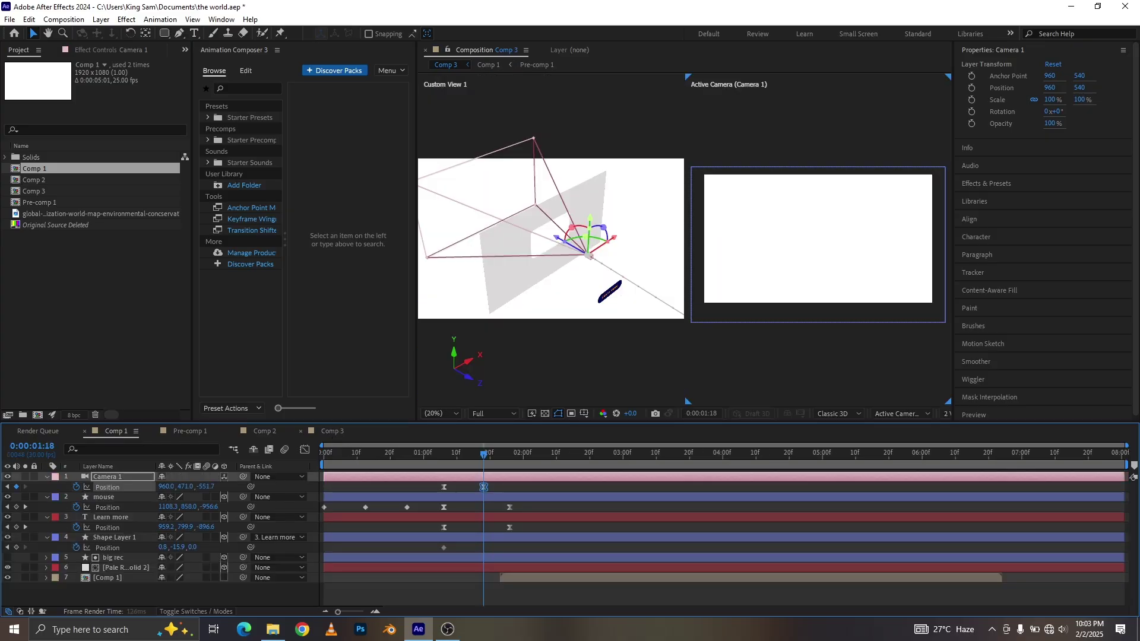
{"action": "key", "text": "ctrl+v"}
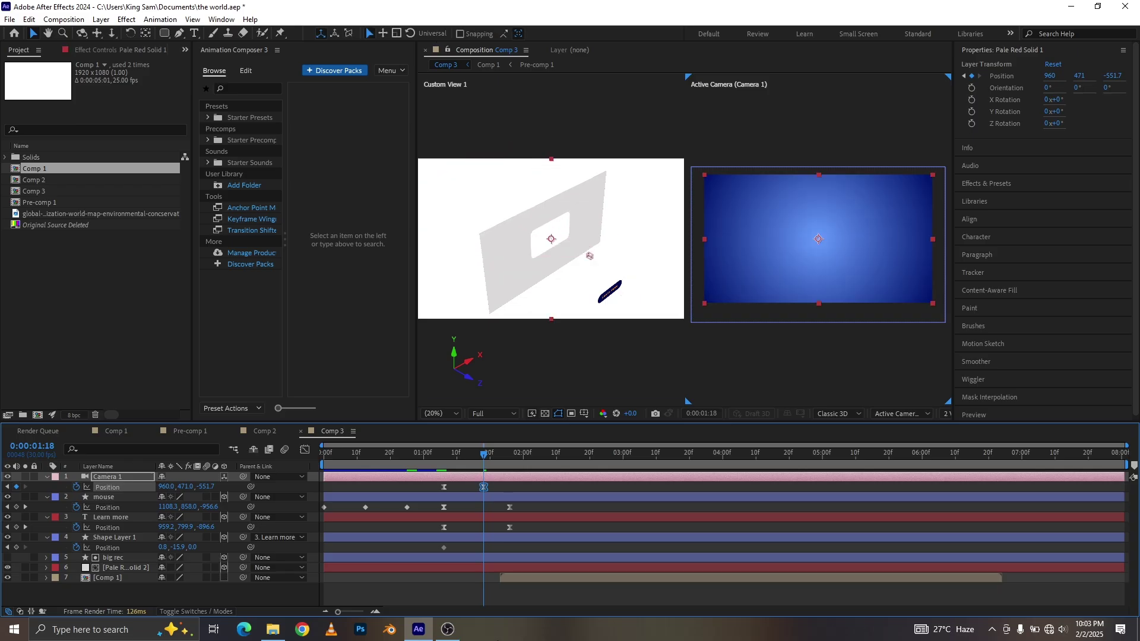
{"action": "left_click_drag", "start_coordinate": [333, 477], "coordinate": [327, 477]}
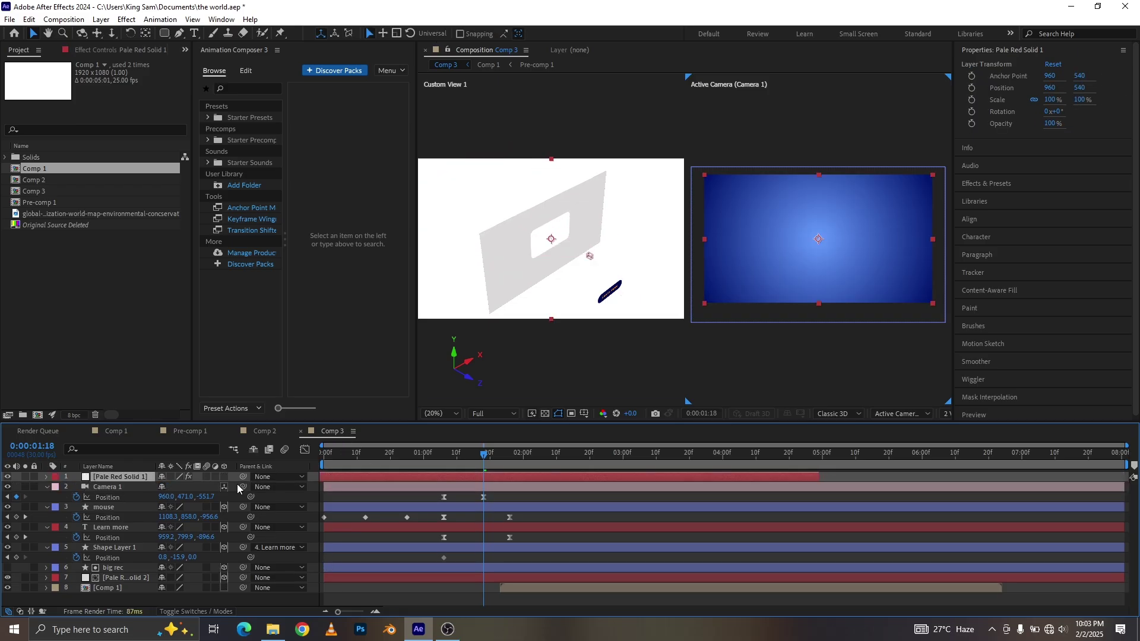
{"action": "left_click_drag", "start_coordinate": [133, 479], "coordinate": [150, 597]}
{"action": "left_click_drag", "start_coordinate": [818, 590], "coordinate": [1136, 561]}
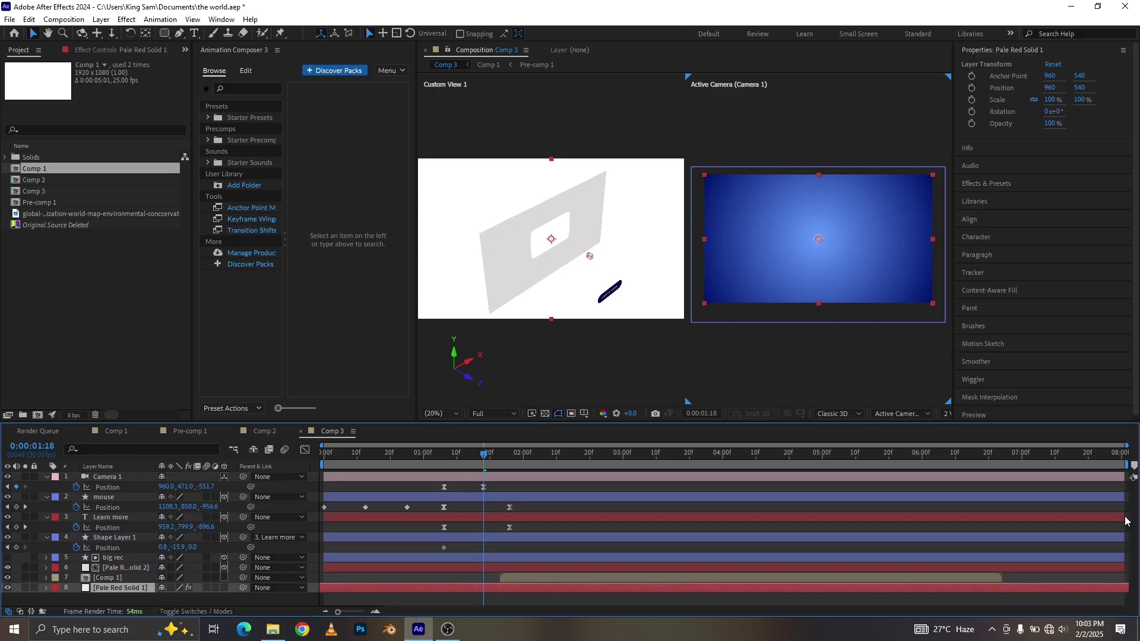
Step: Shorten Comp 3's work area to end with the Comp 1 layer and preview the animation
{"action": "left_click_drag", "start_coordinate": [1127, 465], "coordinate": [1000, 481]}
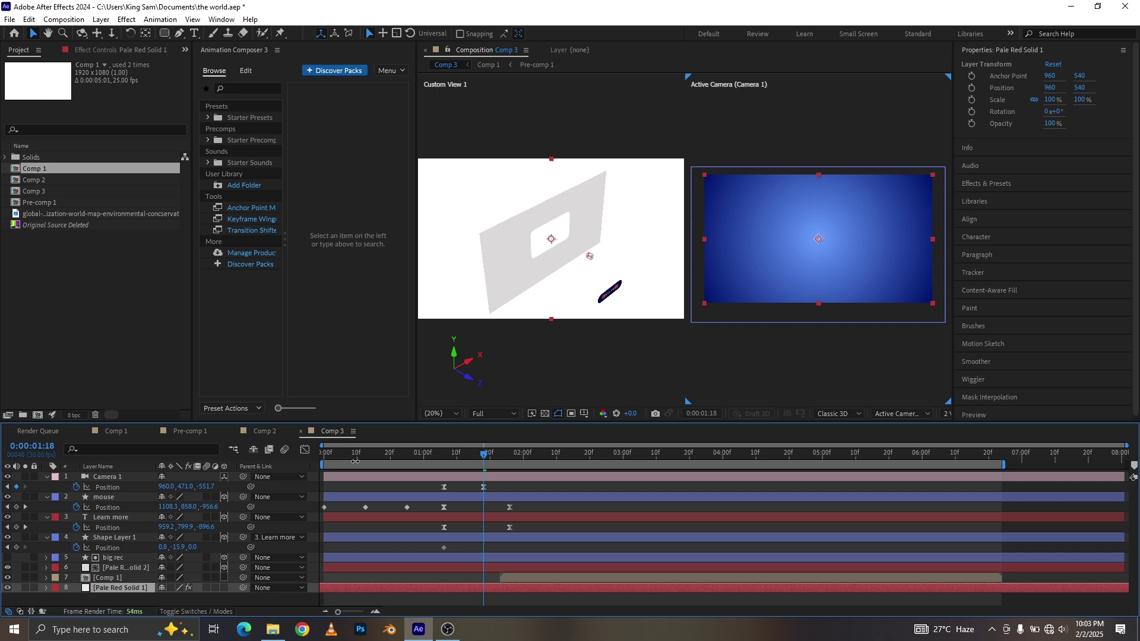
{"action": "mouse_move", "coordinate": [374, 462]}
{"action": "left_mouse_down"}
{"action": "mouse_move", "coordinate": [394, 460]}
{"action": "mouse_move", "coordinate": [370, 461]}
{"action": "left_mouse_up"}
{"action": "key", "text": "space"}
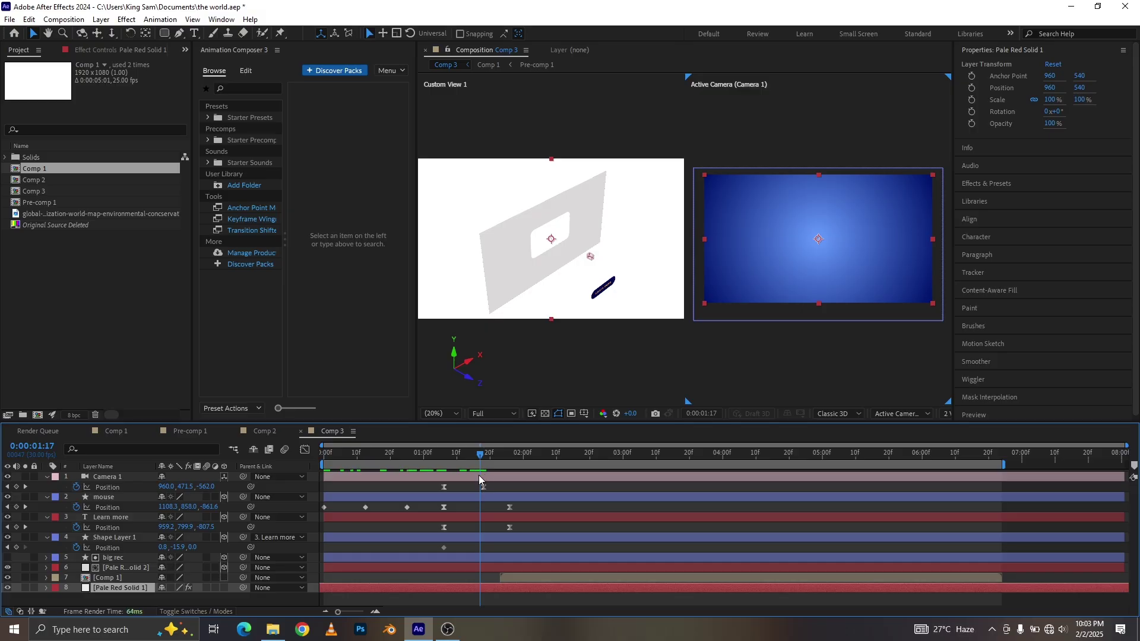
Step: Duplicate the big rec layer, place the copy between Comp 1 and Pale Red Solid 1, and make it visible
{"action": "left_click", "coordinate": [443, 457]}
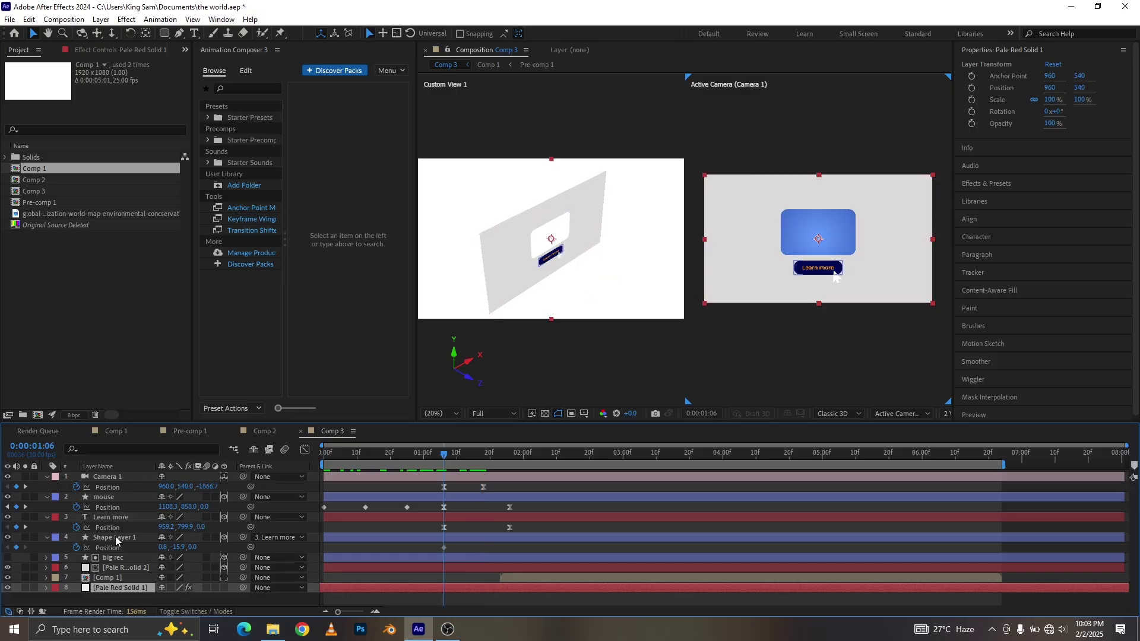
{"action": "left_click", "coordinate": [110, 535]}
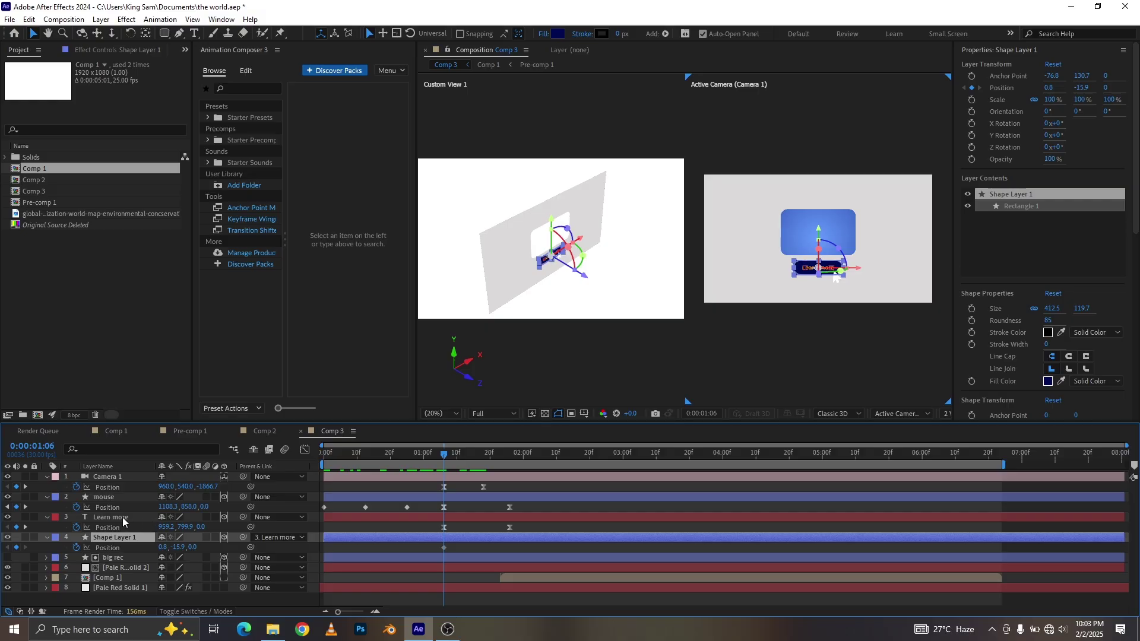
{"action": "left_click", "coordinate": [119, 557]}
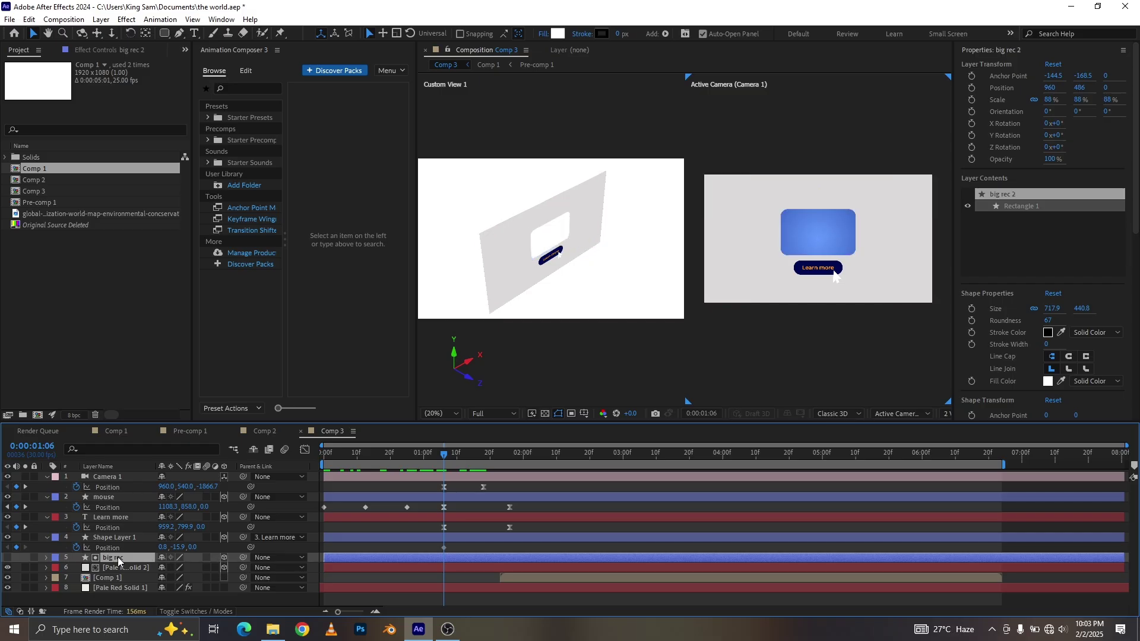
{"action": "key", "text": "ctrl+d"}
{"action": "left_click_drag", "start_coordinate": [119, 557], "coordinate": [127, 589]}
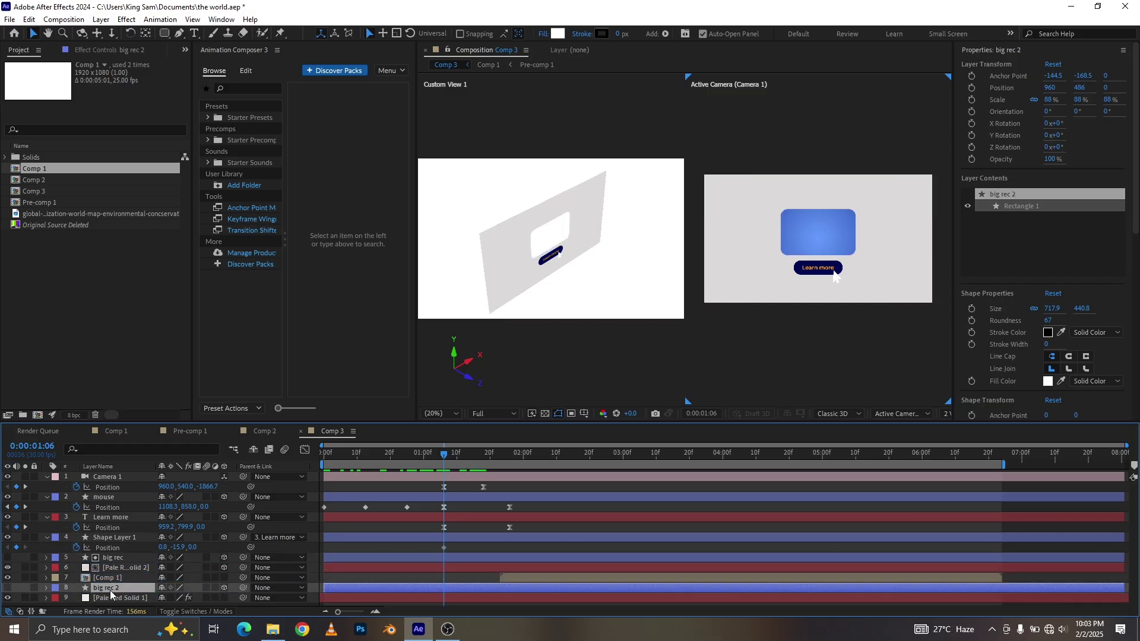
{"action": "left_click", "coordinate": [8, 588]}
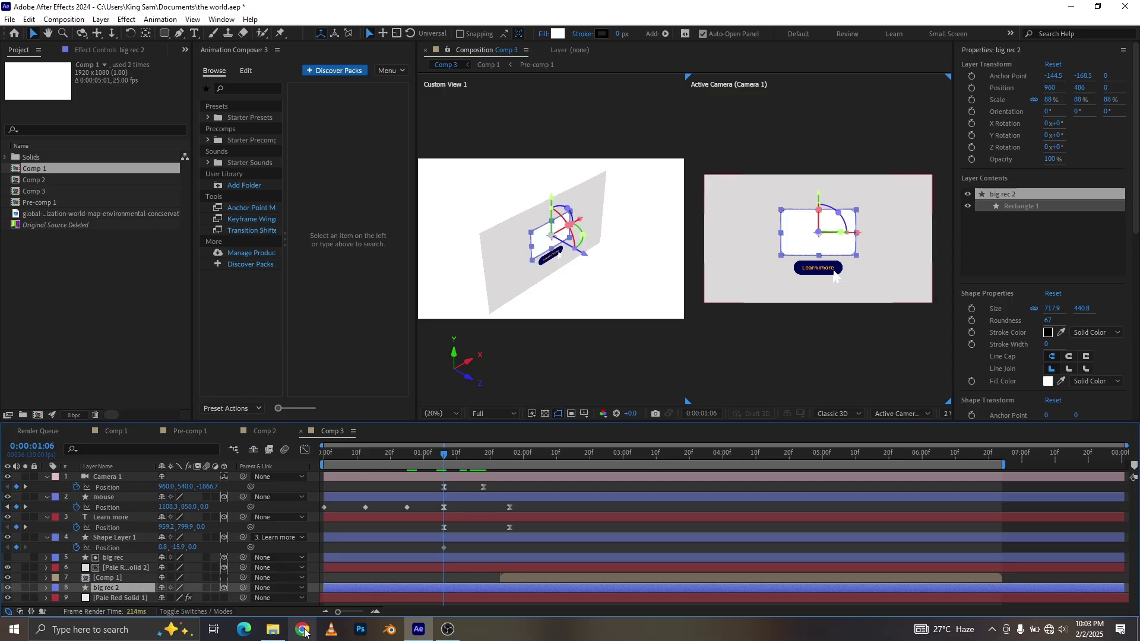
Step: Slide the Comp 1 layer earlier to start at 0:00:01:17 and move big rec 2 directly above it in the layer stack
{"action": "left_click_drag", "start_coordinate": [448, 456], "coordinate": [500, 455]}
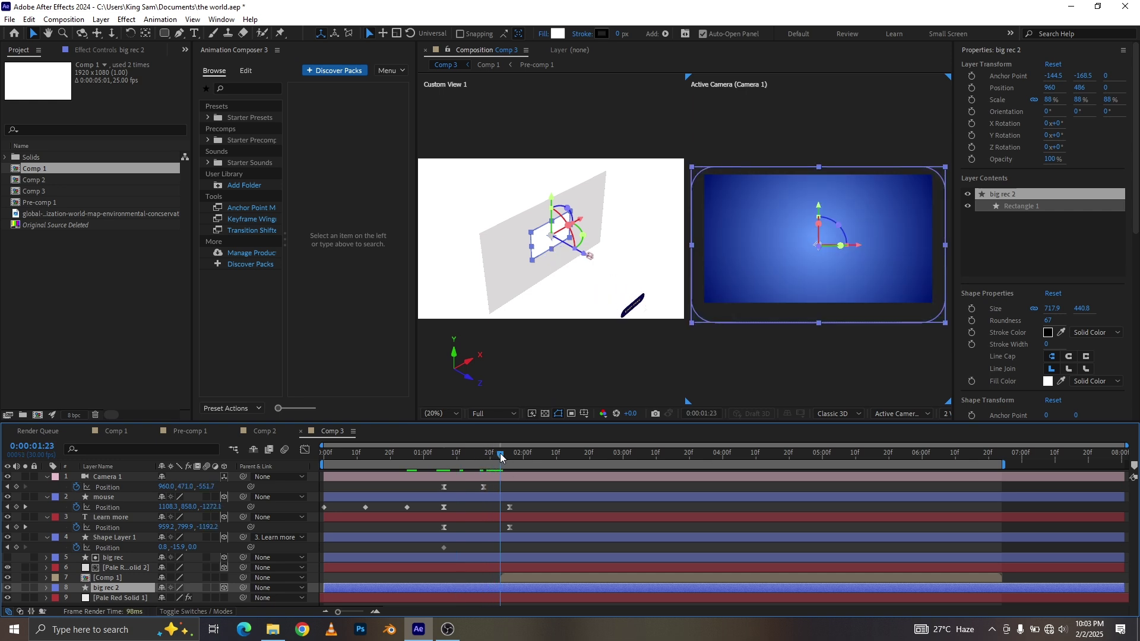
{"action": "left_click_drag", "start_coordinate": [499, 457], "coordinate": [479, 461]}
{"action": "left_click_drag", "start_coordinate": [511, 576], "coordinate": [489, 576]}
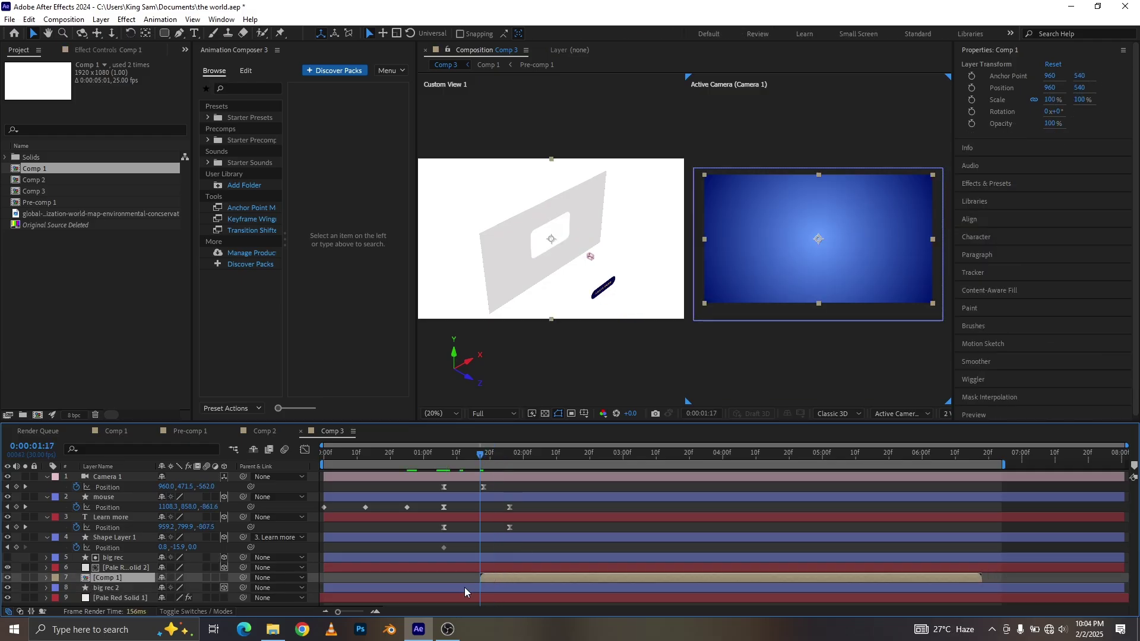
{"action": "left_click", "coordinate": [99, 588]}
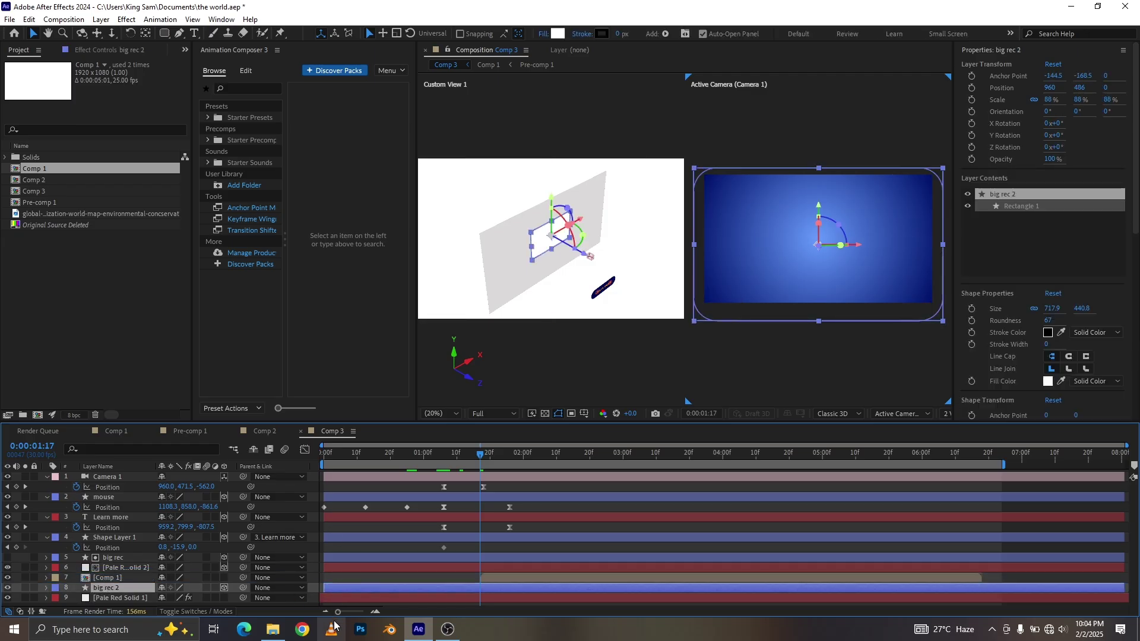
{"action": "left_click_drag", "start_coordinate": [118, 588], "coordinate": [124, 578]}
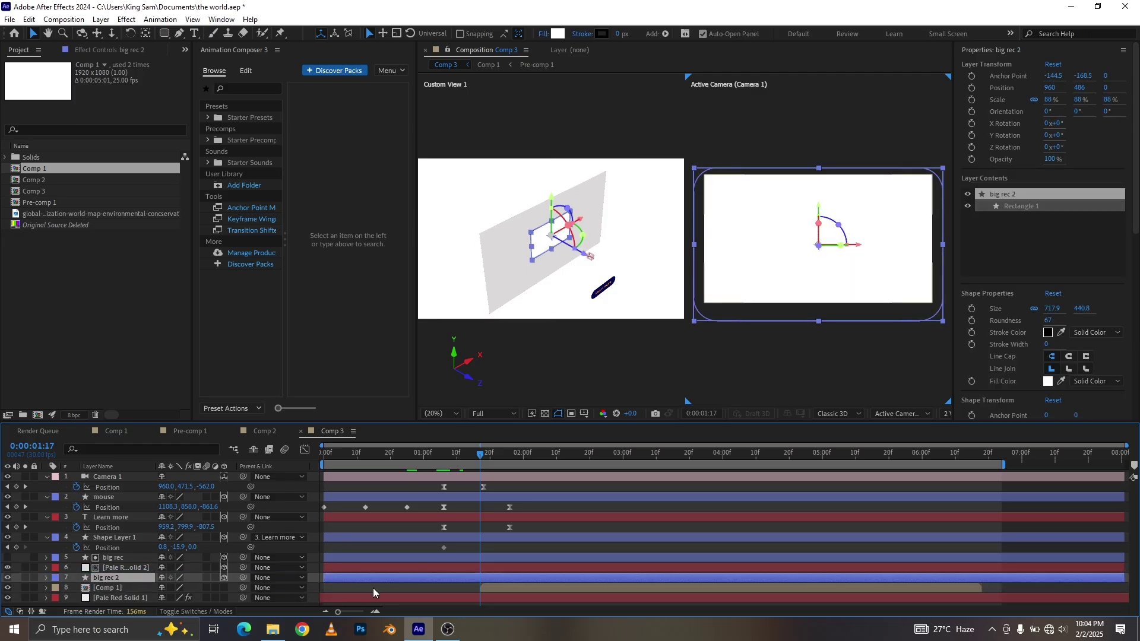
Step: Animate big rec 2's Opacity from 100% at about 0:00:01:00 to 0% at 0:00:01:17
{"action": "key", "text": "t"}
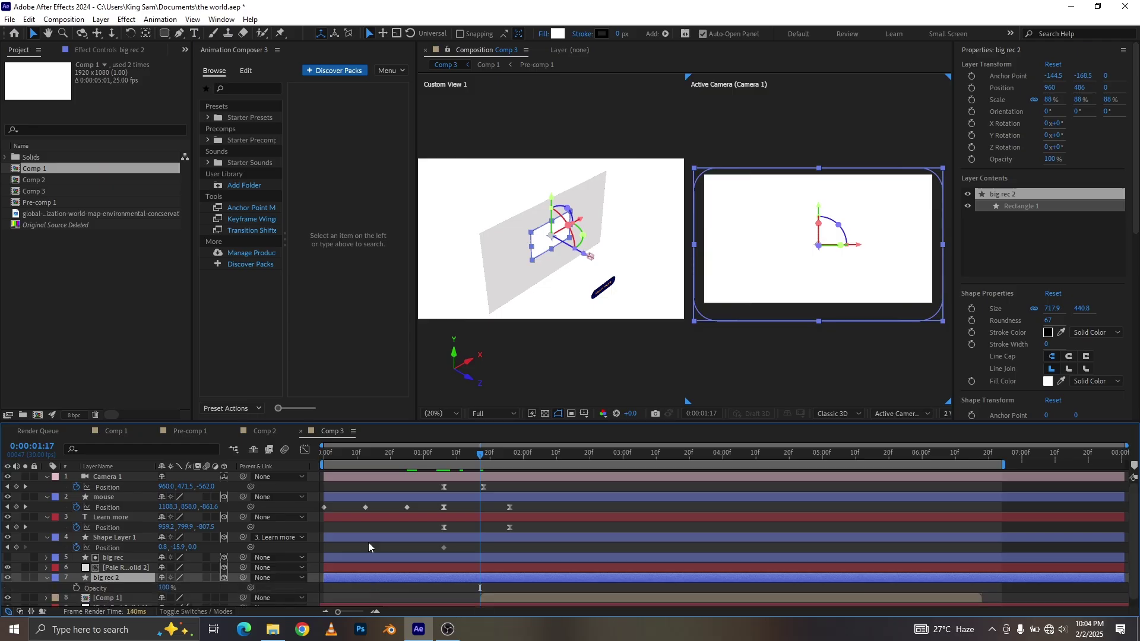
{"action": "left_click", "coordinate": [76, 587]}
{"action": "left_click", "coordinate": [480, 588]}
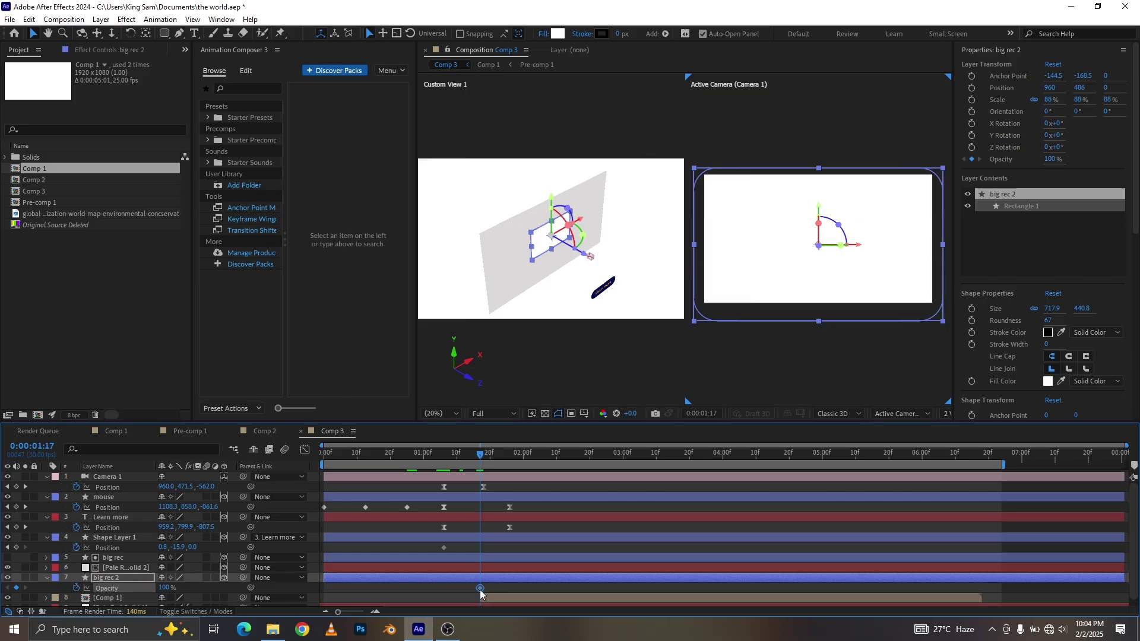
{"action": "left_click_drag", "start_coordinate": [435, 590], "coordinate": [424, 589]}
{"action": "left_click_drag", "start_coordinate": [165, 587], "coordinate": [27, 588]}
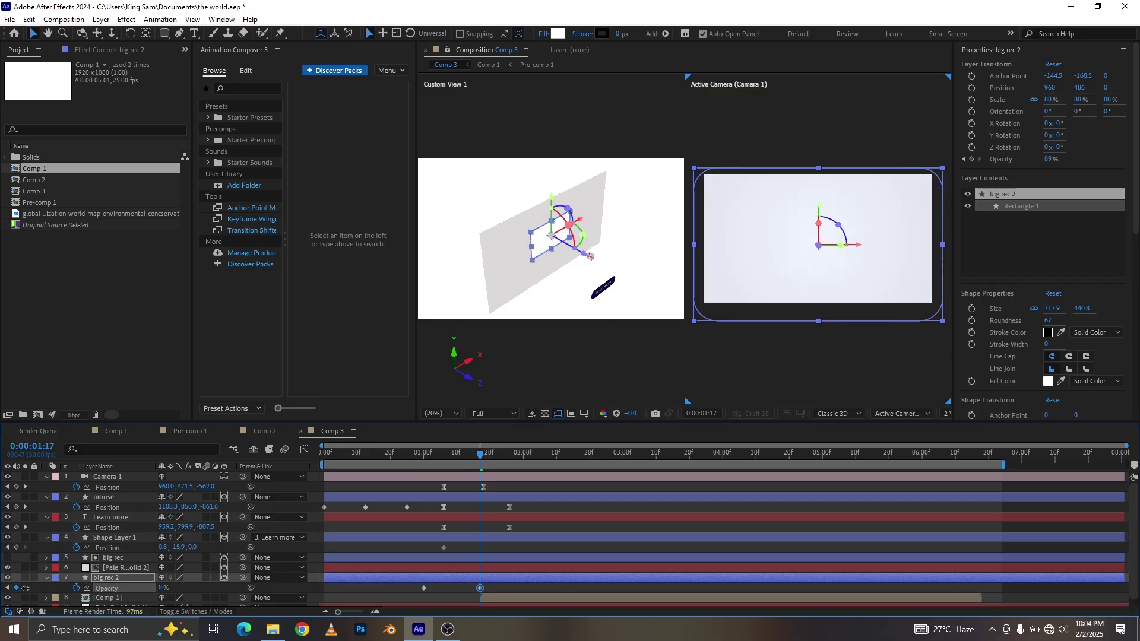
Step: Slide the Comp 1 layer earlier to start at about 0:00:01:10 and preview the fade into the globe
{"action": "left_click", "coordinate": [497, 464]}
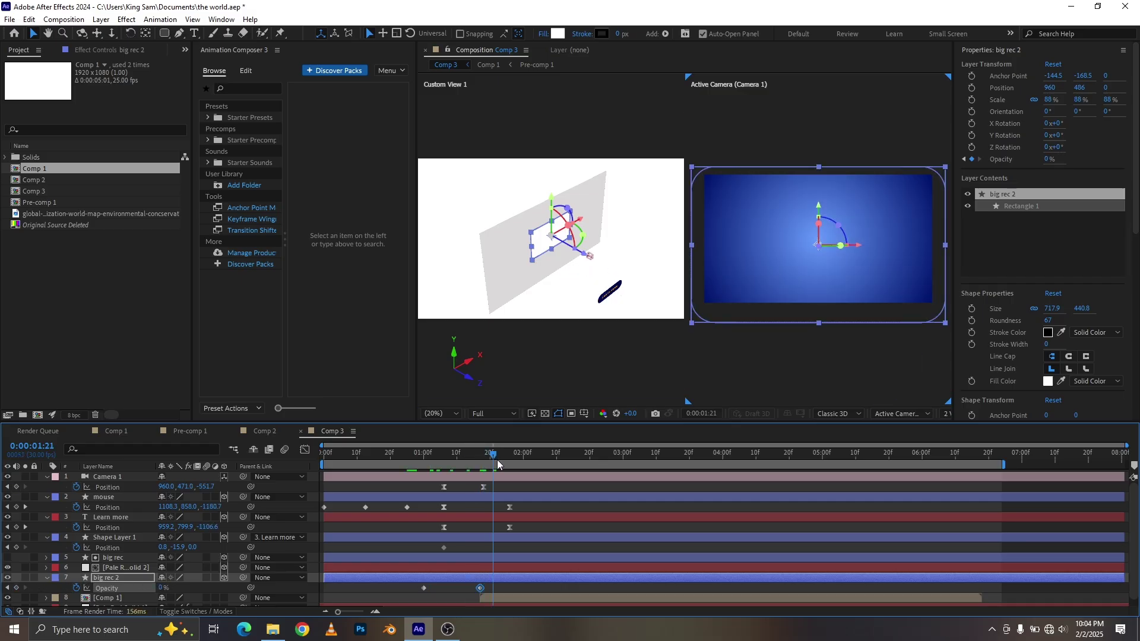
{"action": "left_click", "coordinate": [530, 454]}
{"action": "left_click", "coordinate": [583, 454]}
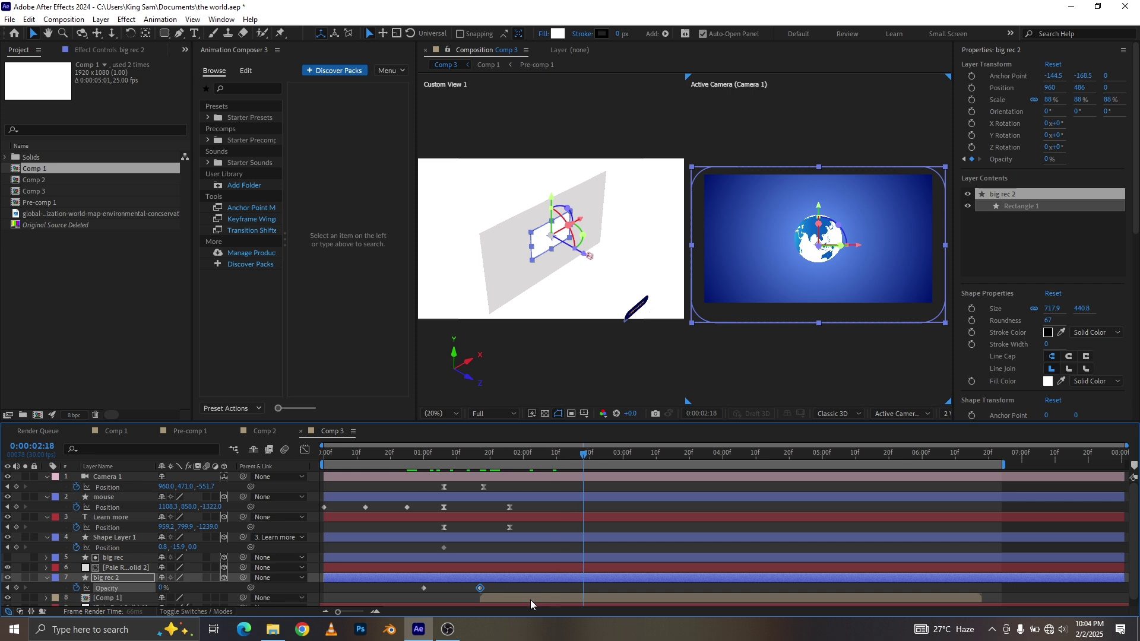
{"action": "left_click_drag", "start_coordinate": [507, 597], "coordinate": [482, 599]}
{"action": "left_click", "coordinate": [436, 452]}
{"action": "key", "text": "space"}
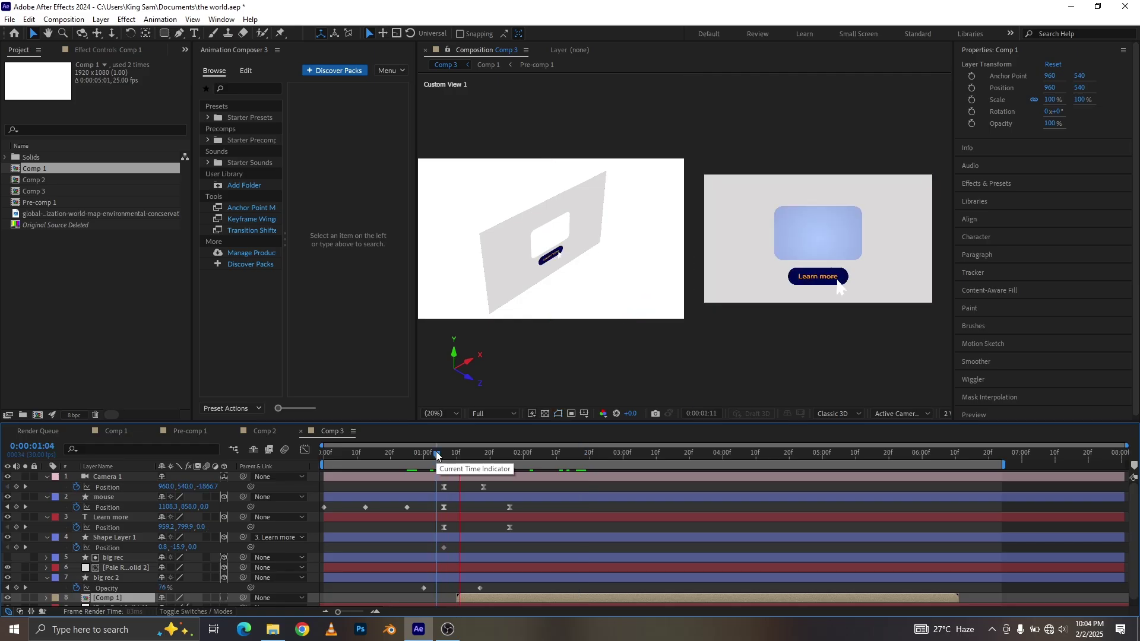
{"action": "left_click_drag", "start_coordinate": [435, 455], "coordinate": [439, 462]}
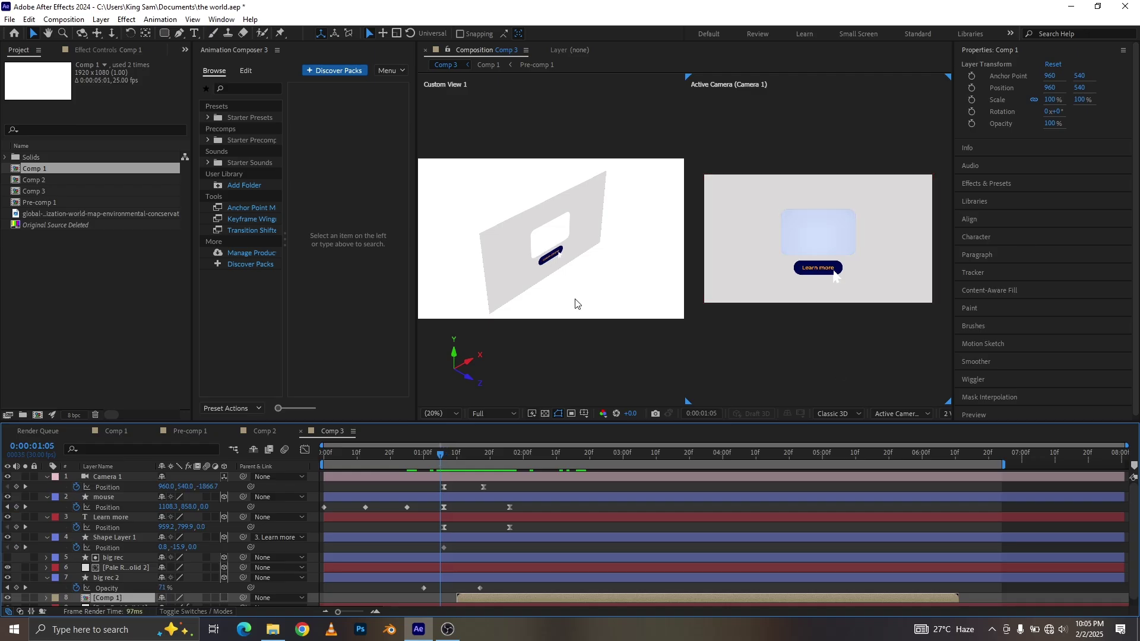
Step: Switch to a single camera view and add a text layer reading "save the planet" on three lines inside the rounded rectangle
{"action": "left_click", "coordinate": [194, 34]}
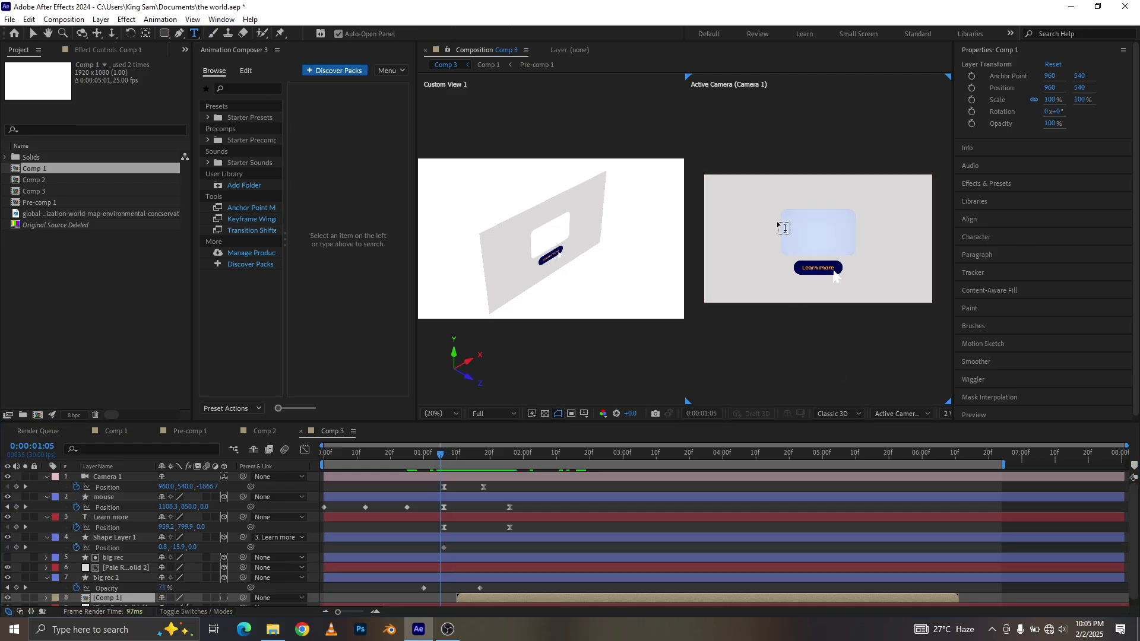
{"action": "left_click", "coordinate": [946, 414]}
{"action": "left_click", "coordinate": [968, 429]}
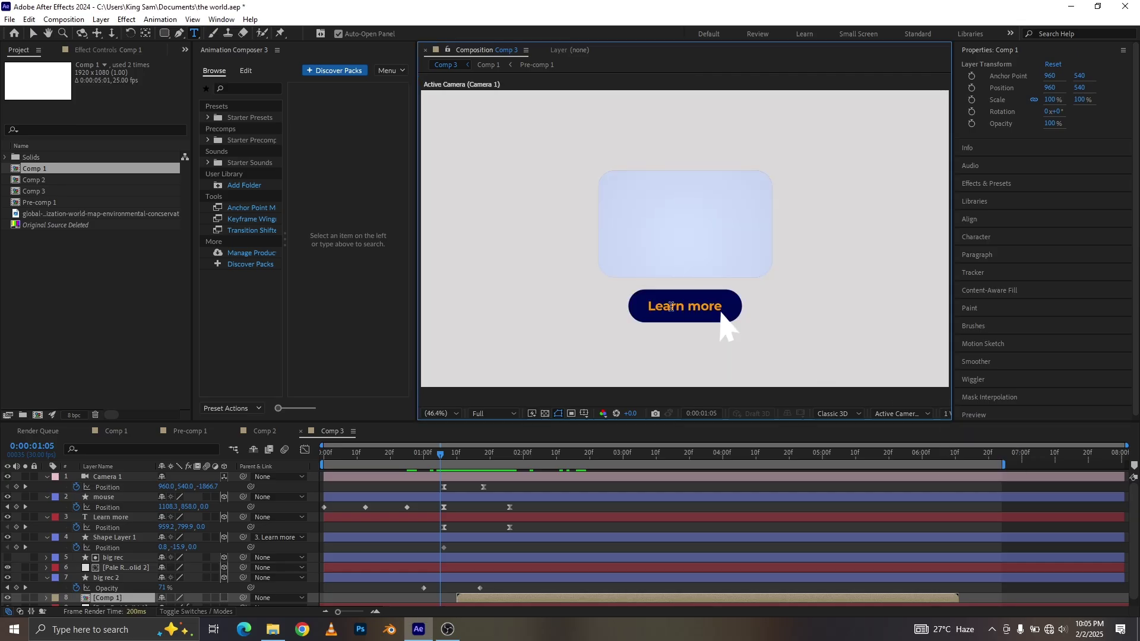
{"action": "left_click", "coordinate": [631, 191]}
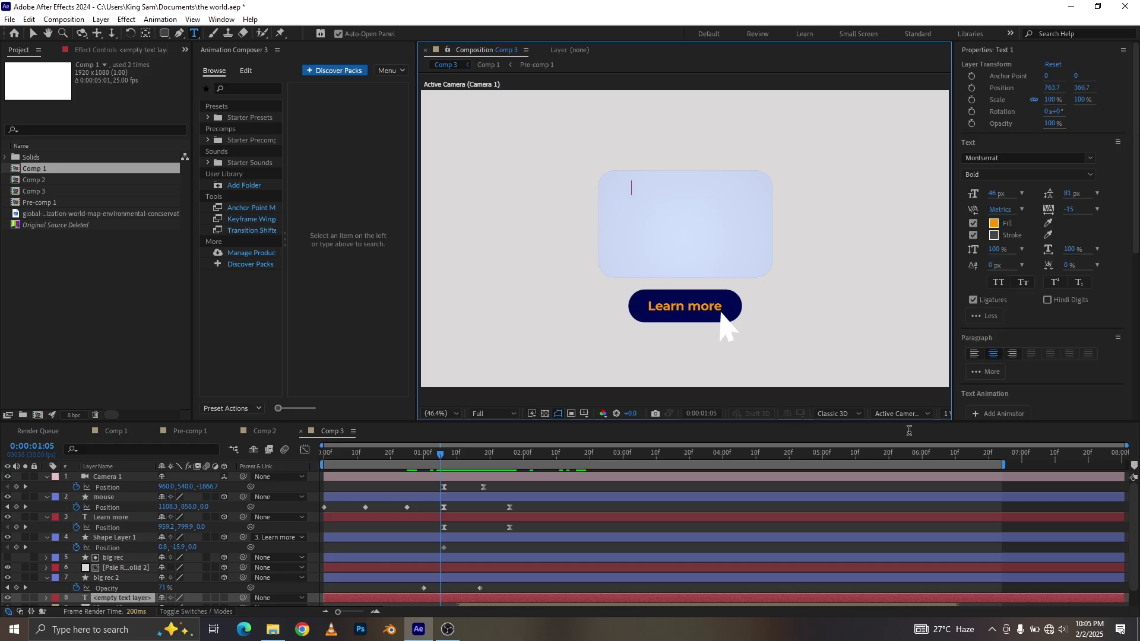
{"action": "type", "text": "ave "}
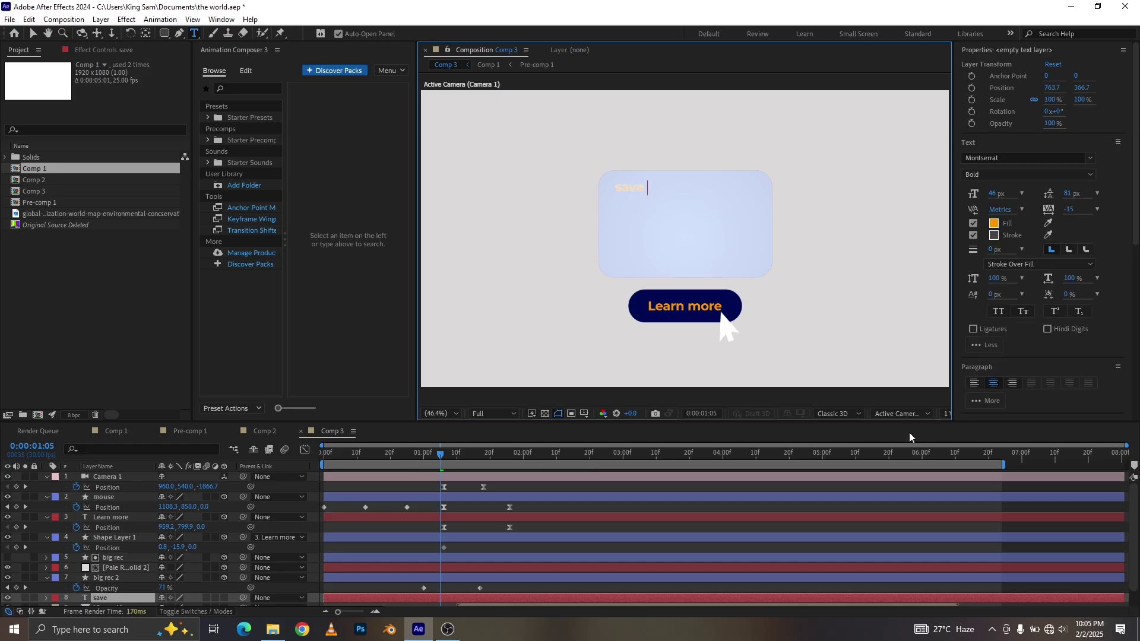
{"action": "type", "text": "the pl"}
{"action": "key", "text": "BackSpace"}
{"action": "type", "text": "anet"}
{"action": "key", "text": "Escape"}
{"action": "key", "text": "v"}
Step: Format the title as all-caps ExtraBold at 100 px with 92 px leading and move it to the middle of the rounded rectangle
{"action": "left_click", "coordinate": [999, 311]}
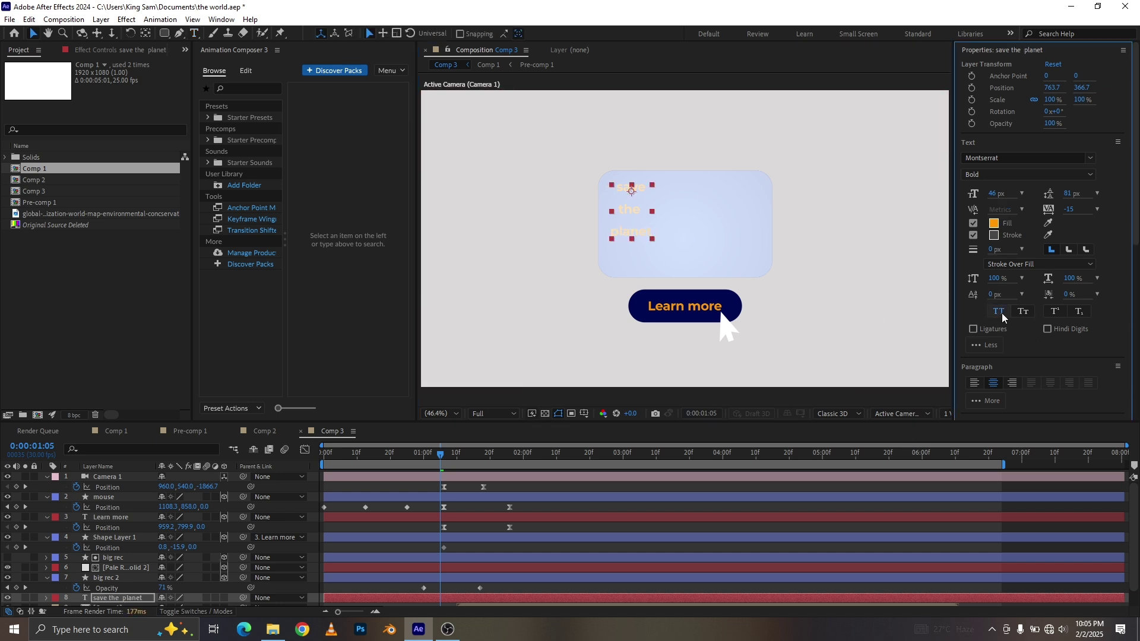
{"action": "left_click_drag", "start_coordinate": [1072, 197], "coordinate": [1060, 197]}
{"action": "left_click_drag", "start_coordinate": [990, 194], "coordinate": [1082, 192]}
{"action": "left_click", "coordinate": [1027, 174]}
{"action": "key", "text": "Escape"}
{"action": "left_click_drag", "start_coordinate": [628, 211], "coordinate": [684, 232]}
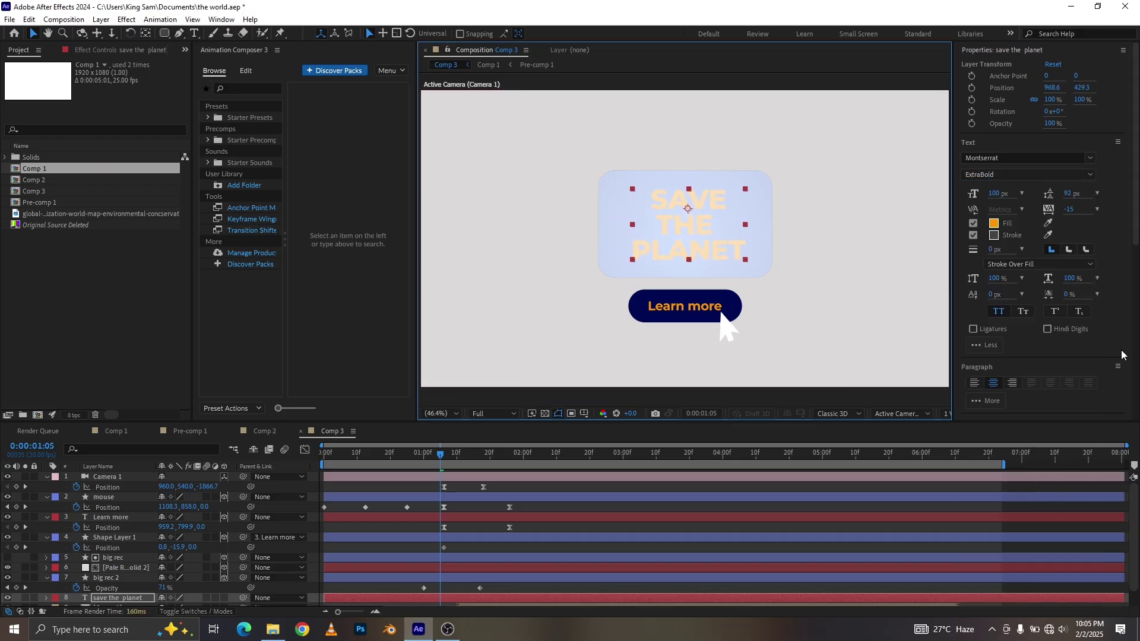
Step: Align the title to the horizontal centre of the composition
{"action": "left_click", "coordinate": [990, 52]}
{"action": "left_click", "coordinate": [974, 138]}
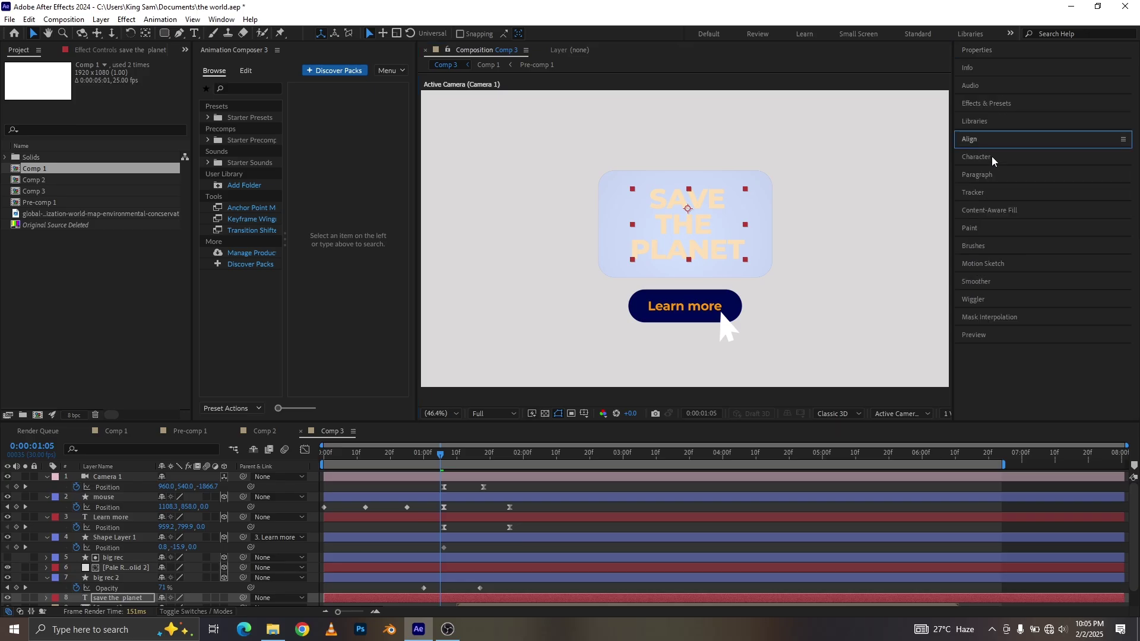
{"action": "left_click", "coordinate": [985, 144]}
{"action": "left_click", "coordinate": [986, 169]}
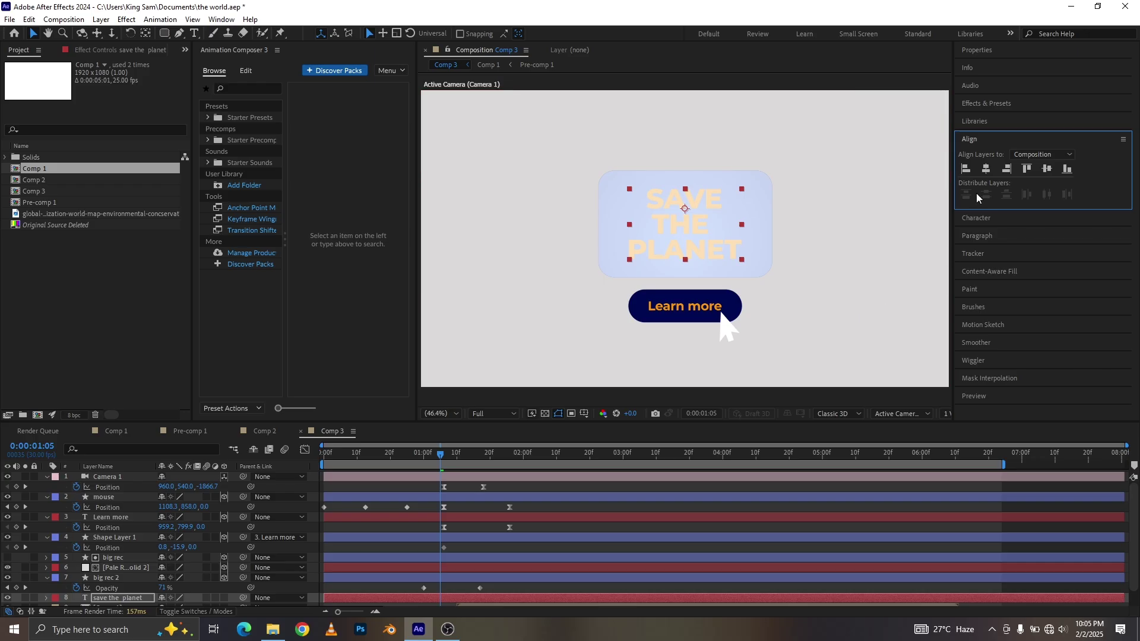
Step: Fill the title with the dark navy sampled from the Learn more button and place its layer directly below Camera 1
{"action": "left_click", "coordinate": [1005, 218]}
{"action": "left_click", "coordinate": [1038, 176]}
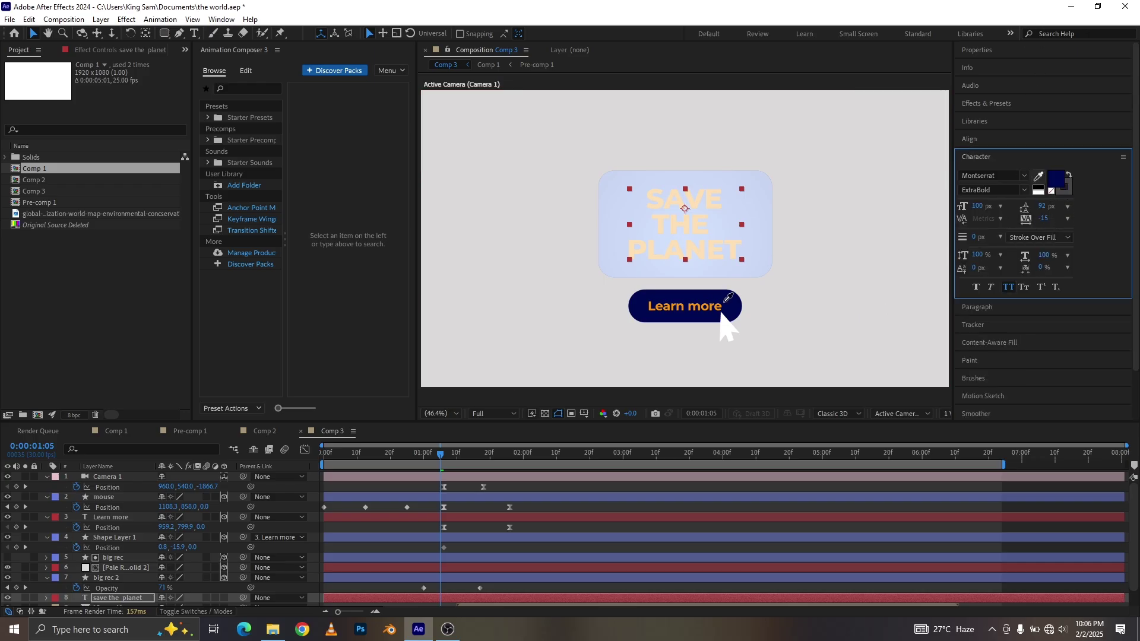
{"action": "left_click", "coordinate": [725, 299]}
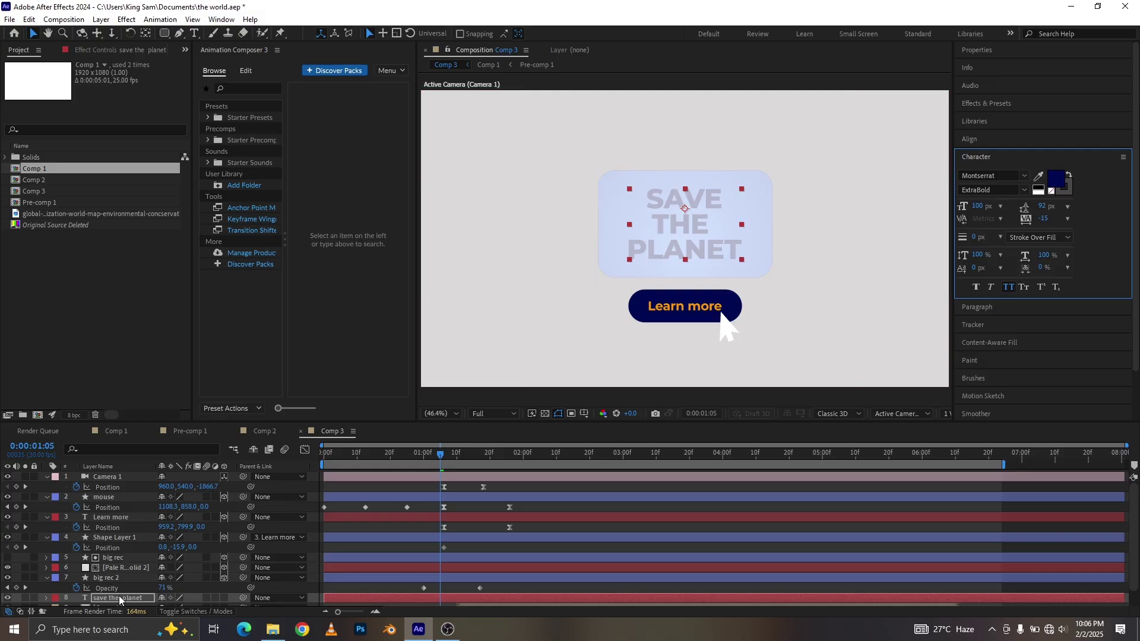
{"action": "left_click_drag", "start_coordinate": [118, 541], "coordinate": [115, 491]}
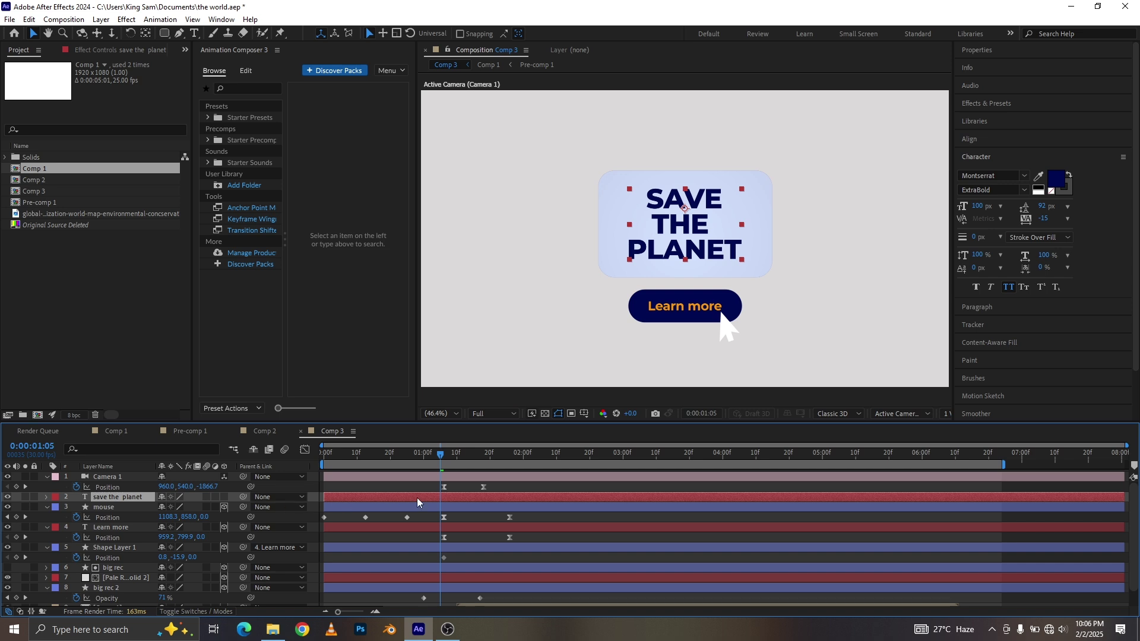
Step: Make the save the planet layer 3D and add a Position keyframe at 0:00:01:06
{"action": "key", "text": "p"}
{"action": "key", "text": "Page_Down"}
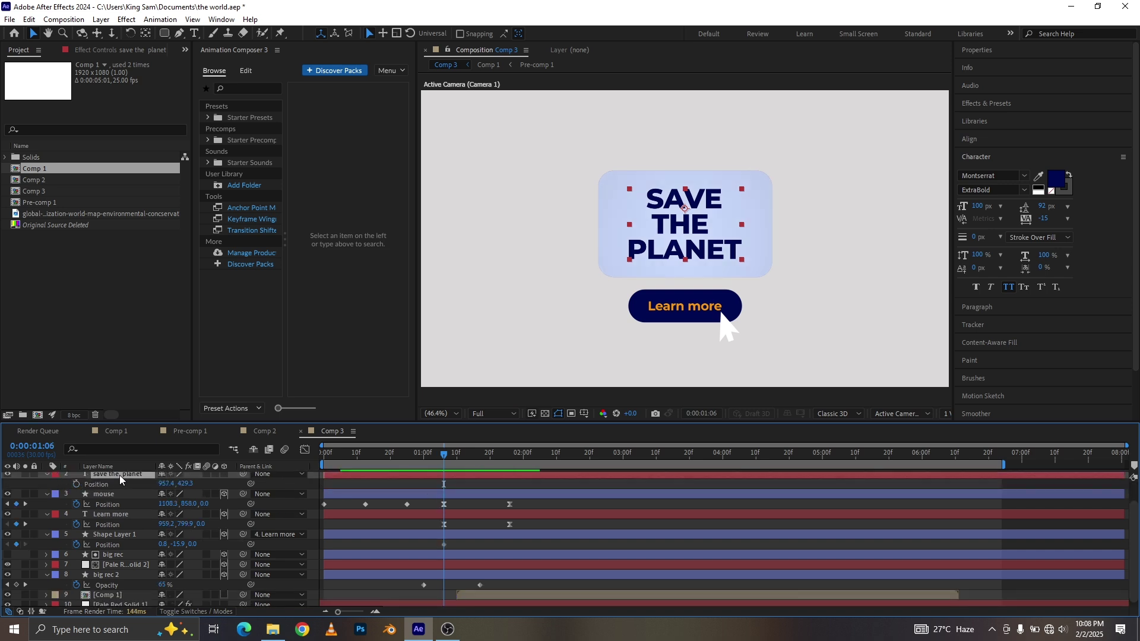
{"action": "key", "text": "p"}
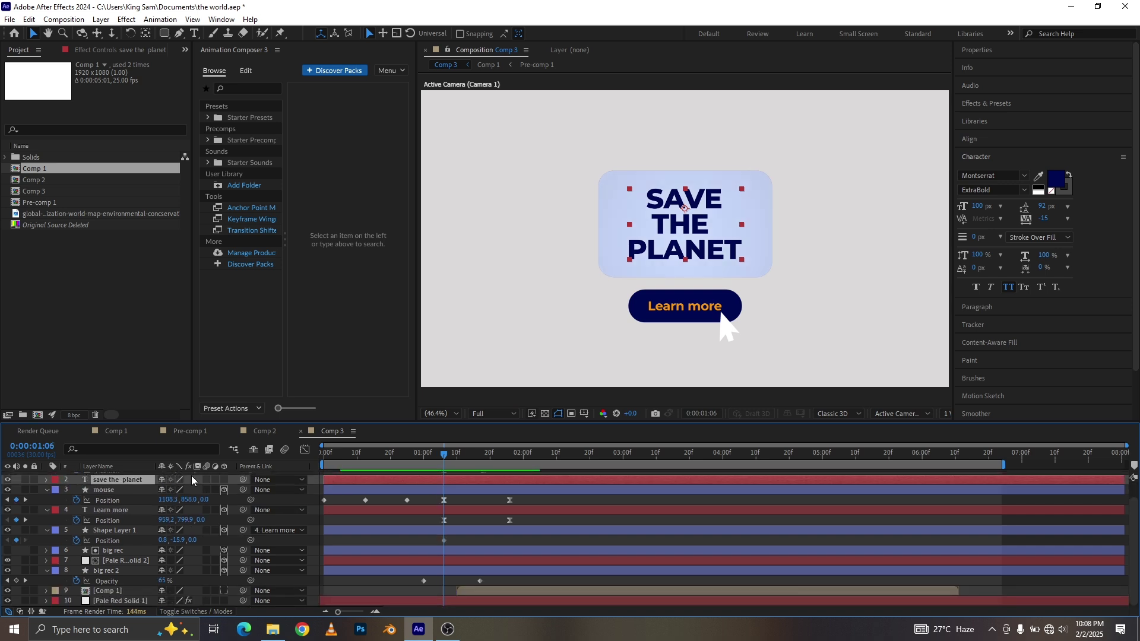
{"action": "left_click", "coordinate": [223, 479]}
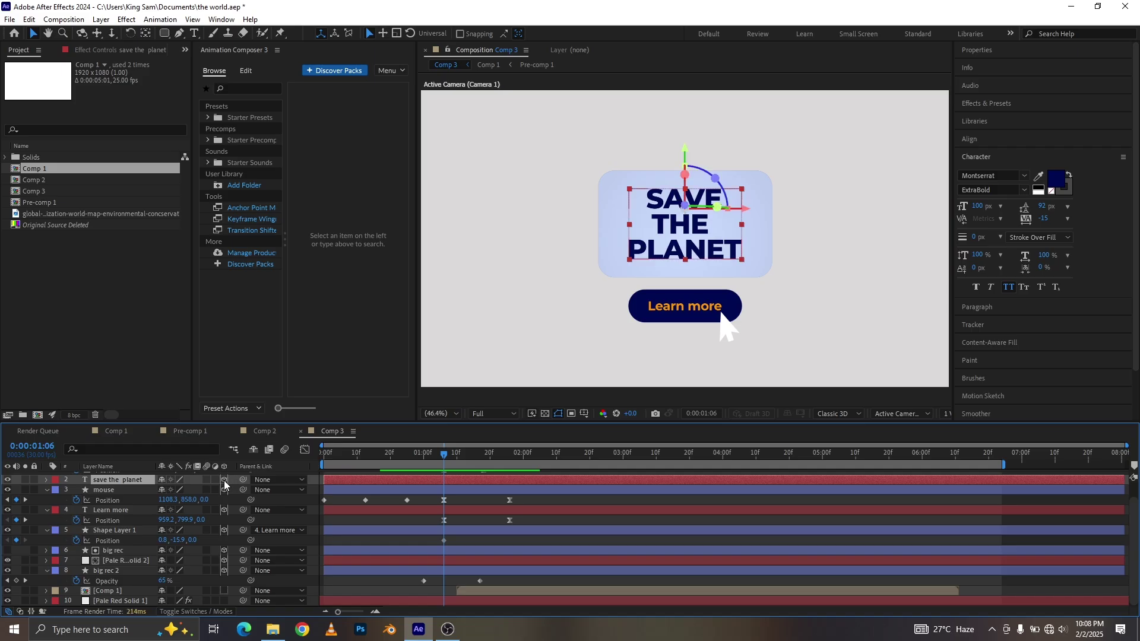
{"action": "key", "text": "p"}
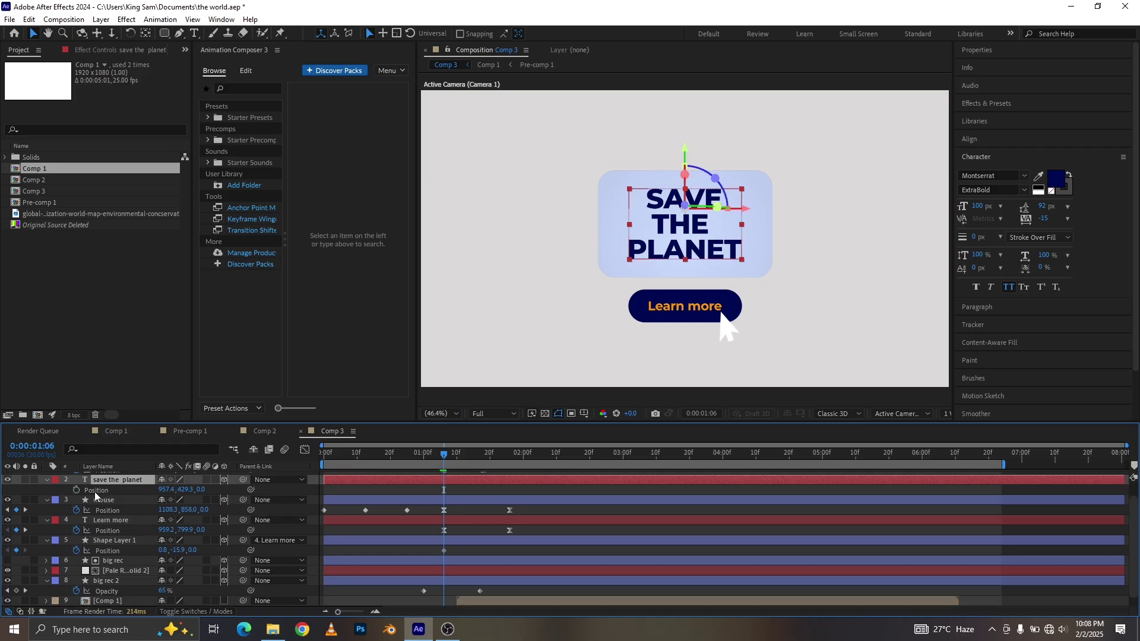
{"action": "left_click", "coordinate": [77, 490]}
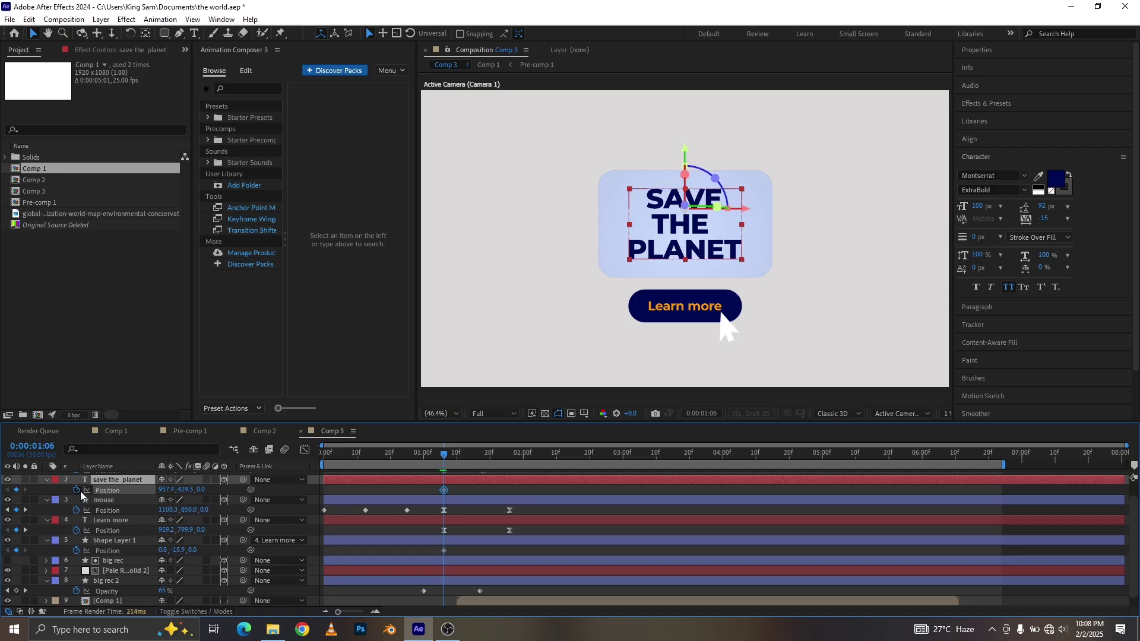
Step: Set the title's Z Position to -1845 at 0:00:01:26 so it moves past the camera
{"action": "left_click", "coordinate": [511, 456]}
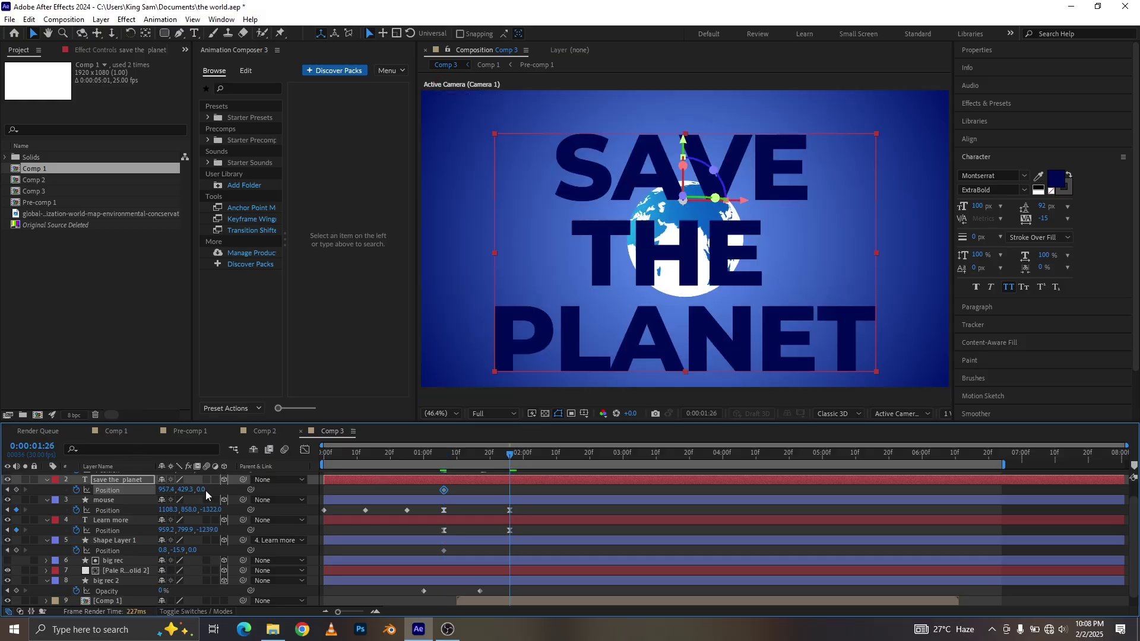
{"action": "left_click_drag", "start_coordinate": [201, 491], "coordinate": [119, 490]}
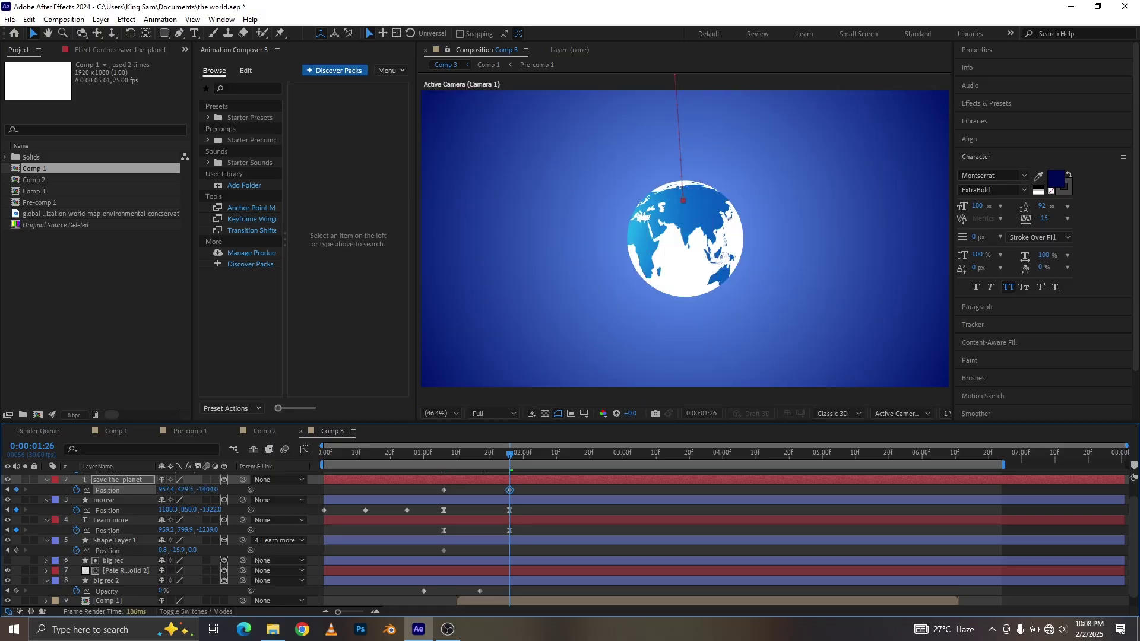
{"action": "left_click", "coordinate": [475, 462]}
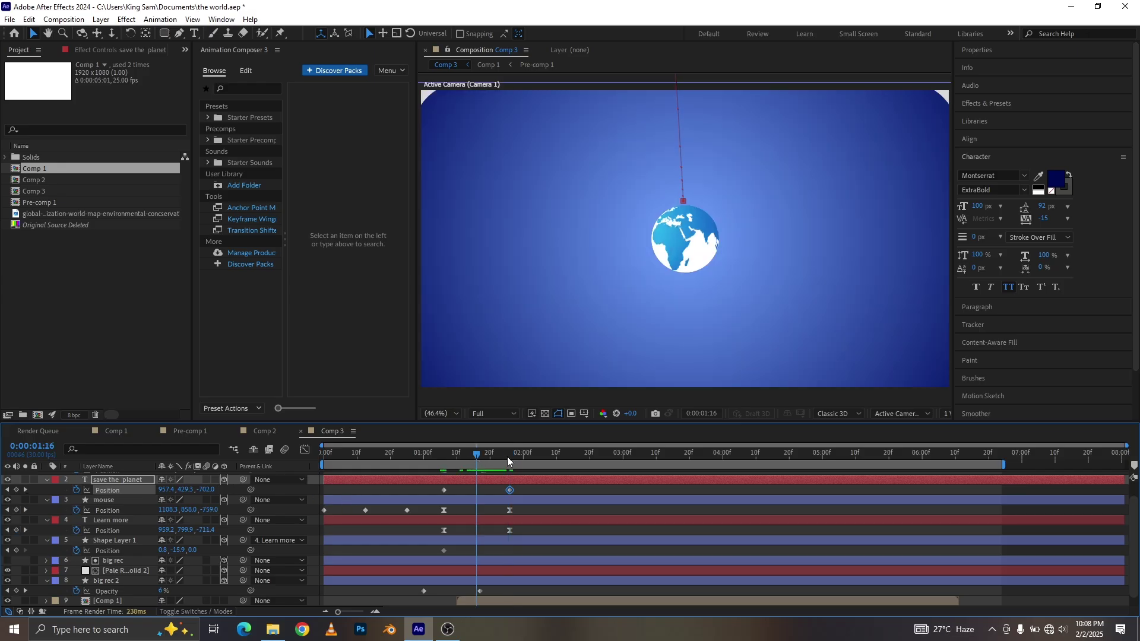
{"action": "left_click", "coordinate": [507, 456]}
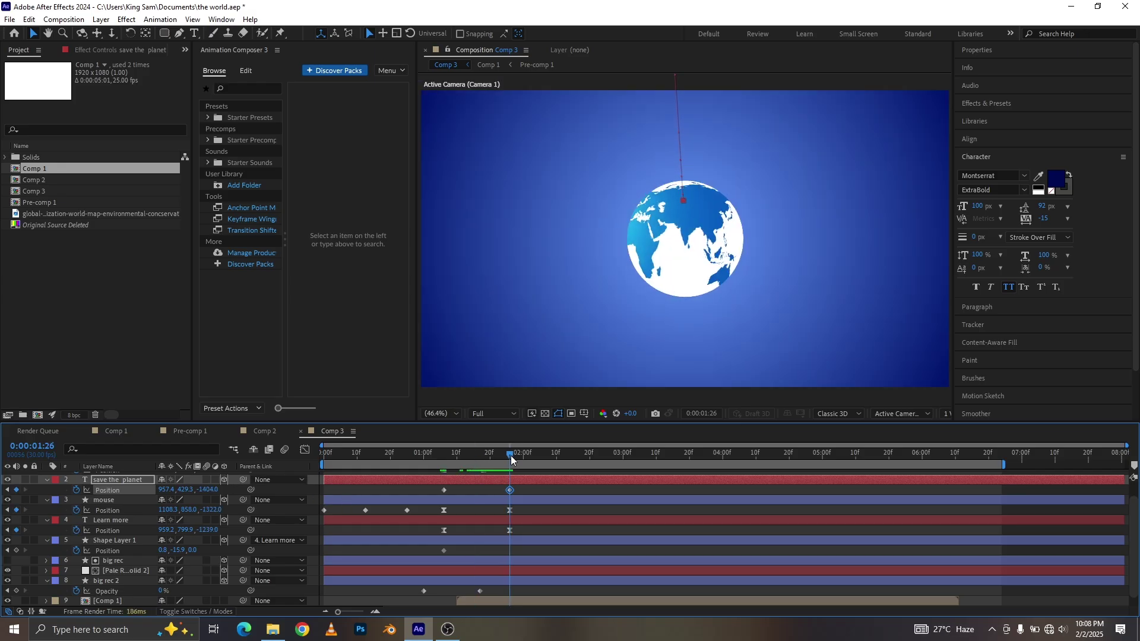
{"action": "left_click_drag", "start_coordinate": [206, 490], "coordinate": [161, 488]}
Step: Apply Easy Ease to both of the title's Position keyframes and reshape the speed curve for a faster start and longer slowdown
{"action": "left_click_drag", "start_coordinate": [536, 489], "coordinate": [426, 498]}
{"action": "key", "text": "F9"}
{"action": "left_click", "coordinate": [305, 451]}
{"action": "left_click_drag", "start_coordinate": [537, 555], "coordinate": [494, 580]}
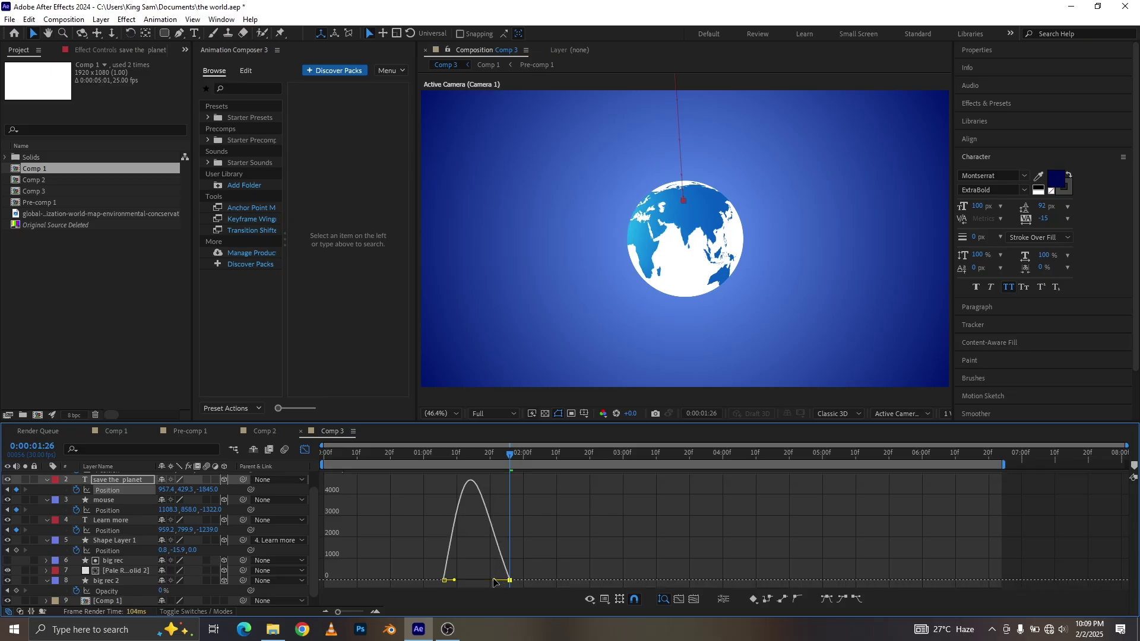
{"action": "left_click", "coordinate": [305, 449]}
Step: Move the final Position keyframes of Camera 1, save the planet, mouse and Learn more about 10 frames later and preview the animation
{"action": "left_click", "coordinate": [584, 454]}
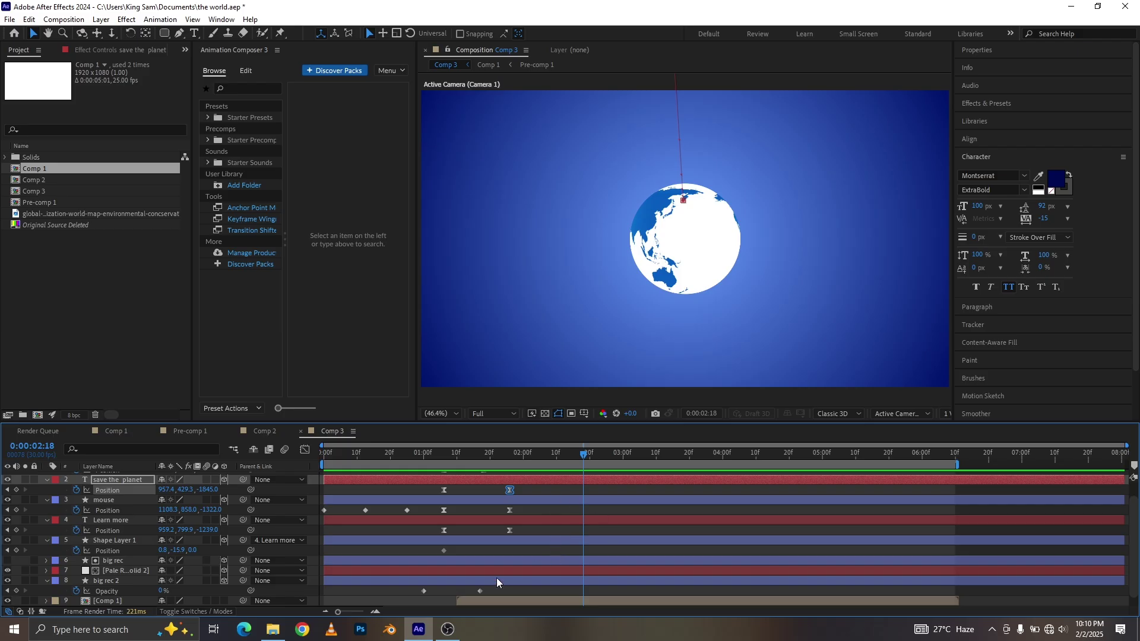
{"action": "left_click_drag", "start_coordinate": [531, 551], "coordinate": [518, 489]}
{"action": "left_click", "coordinate": [427, 455]}
{"action": "key", "text": "space"}
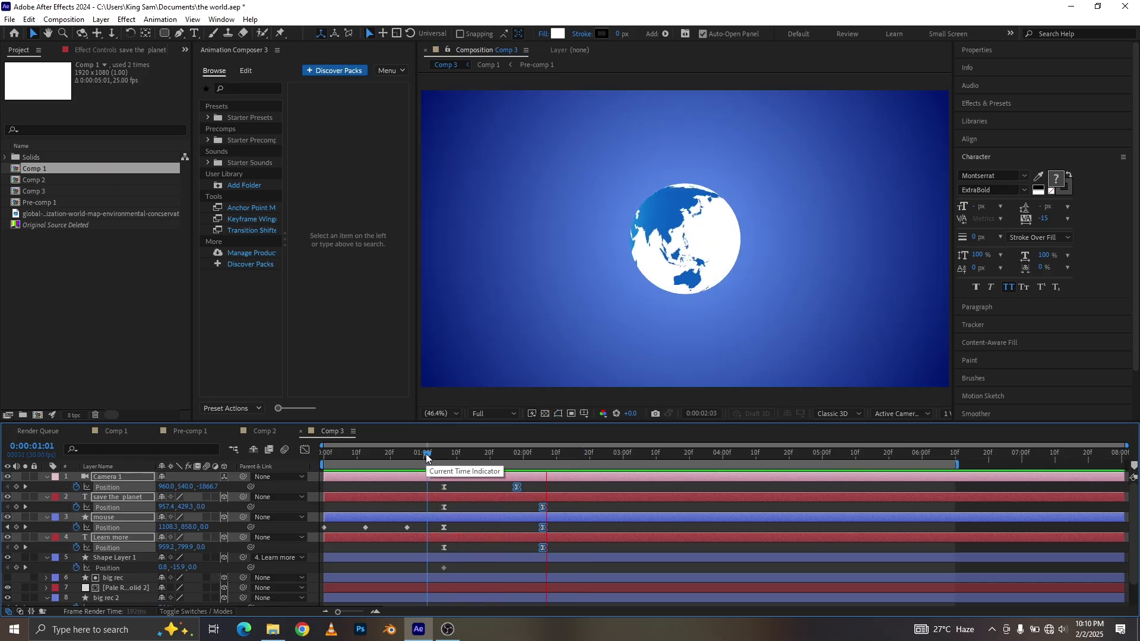
Step: Stop the preview and shift the same four ending Position keyframes about 6 more frames later
{"action": "key", "text": "space"}
{"action": "left_click_drag", "start_coordinate": [543, 509], "coordinate": [563, 509]}
{"action": "left_click", "coordinate": [617, 510]}
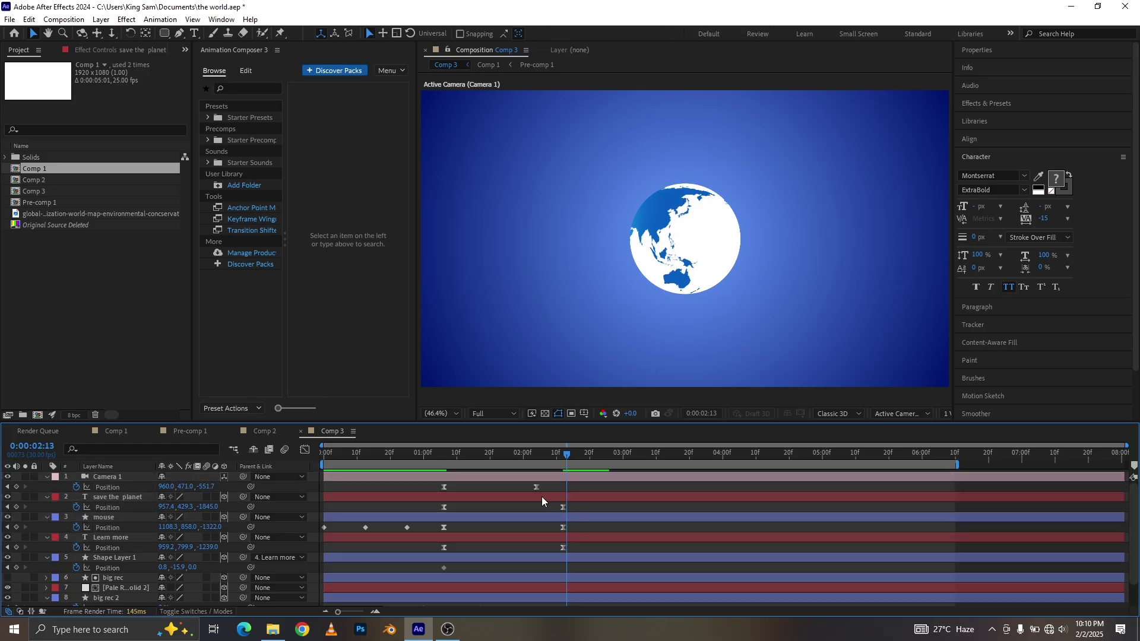
Step: Move Camera 1's final Position keyframe about 3 frames earlier and start the Comp 1 layer about 5 frames later, checking the timing in playback
{"action": "left_click_drag", "start_coordinate": [536, 487], "coordinate": [527, 487]}
{"action": "left_click", "coordinate": [546, 454]}
{"action": "scroll", "coordinate": [504, 547], "scroll_direction": "down", "scroll_amount": 2}
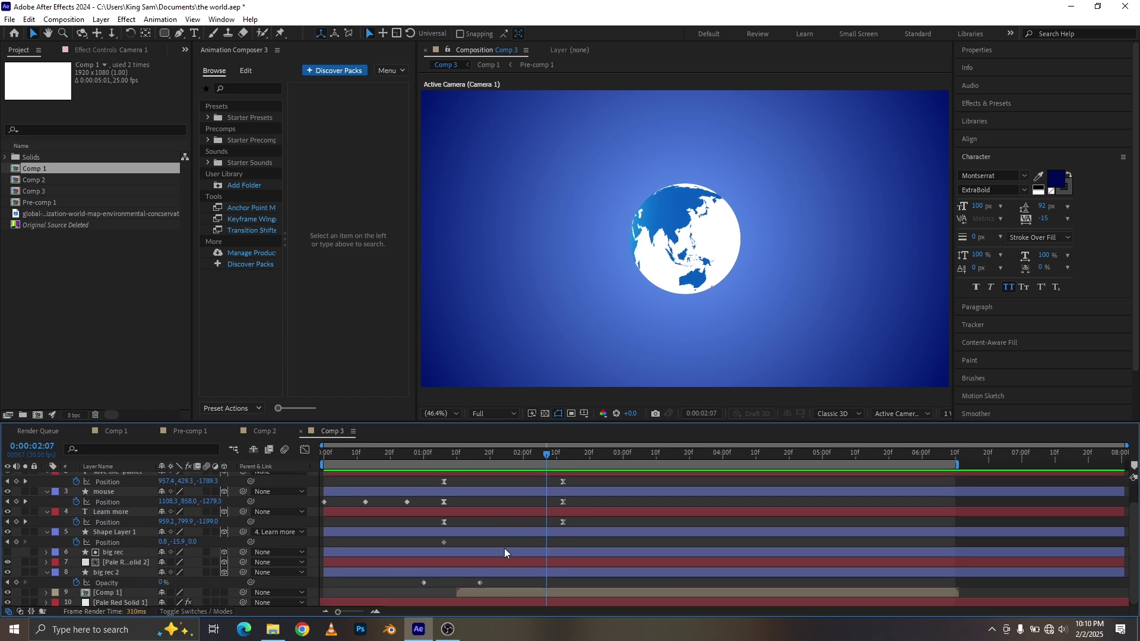
{"action": "left_click_drag", "start_coordinate": [480, 592], "coordinate": [497, 593]}
{"action": "key", "text": "space"}
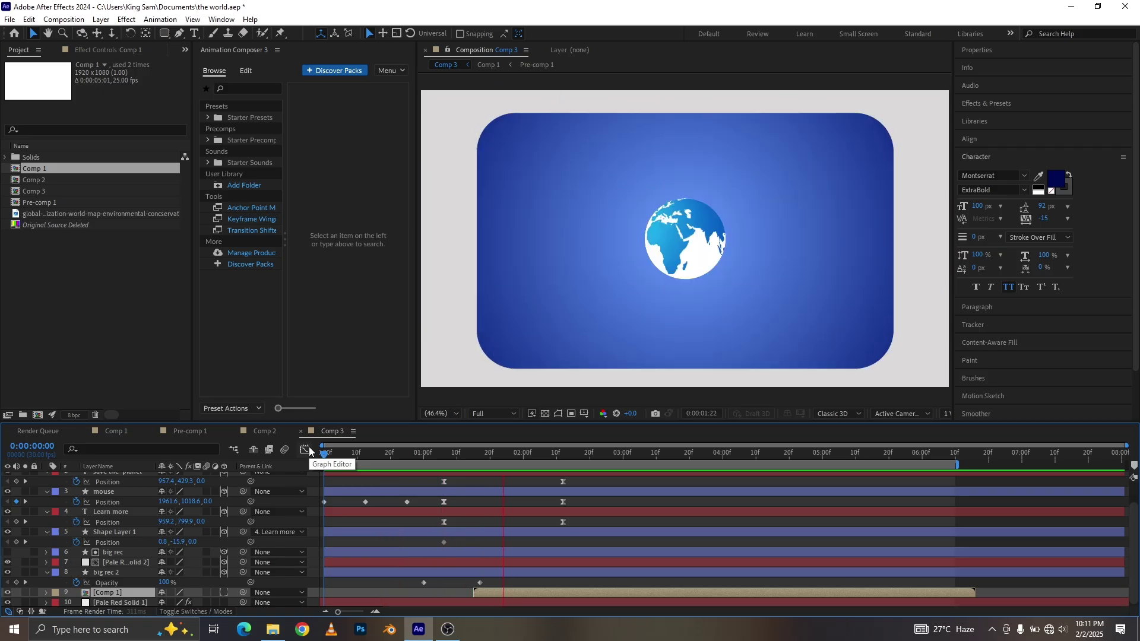
{"action": "key", "text": "space"}
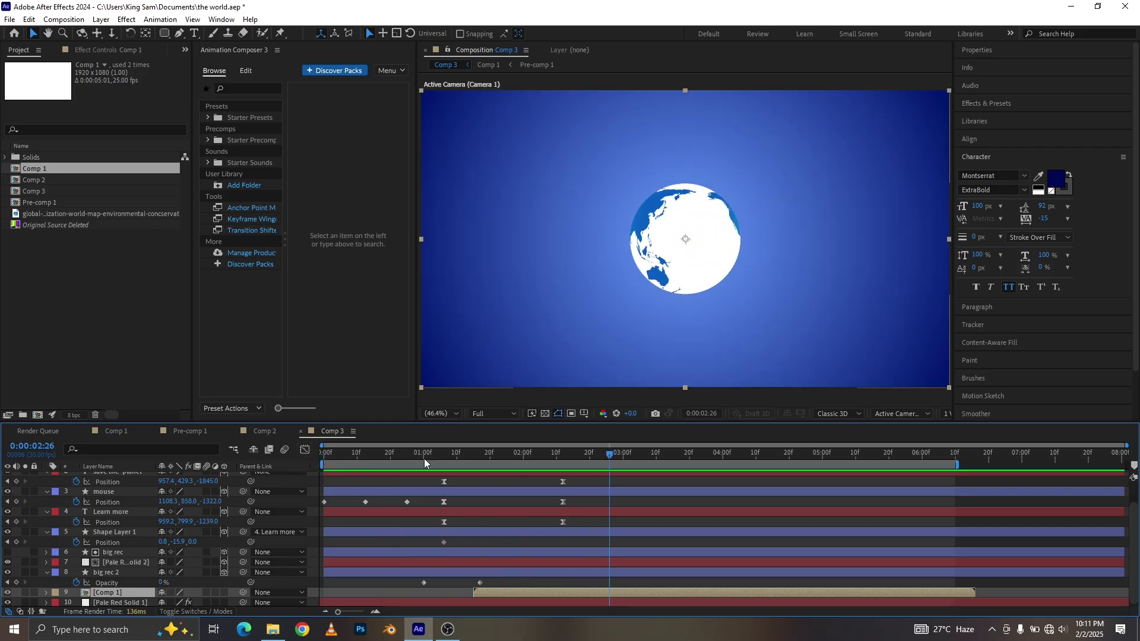
Step: Reveal the mouse layer's keyframed properties, shift its third Position keyframe about 2 frames earlier and preview the animation
{"action": "mouse_move", "coordinate": [422, 453]}
{"action": "left_mouse_down"}
{"action": "mouse_move", "coordinate": [444, 454]}
{"action": "mouse_move", "coordinate": [433, 458]}
{"action": "left_mouse_up"}
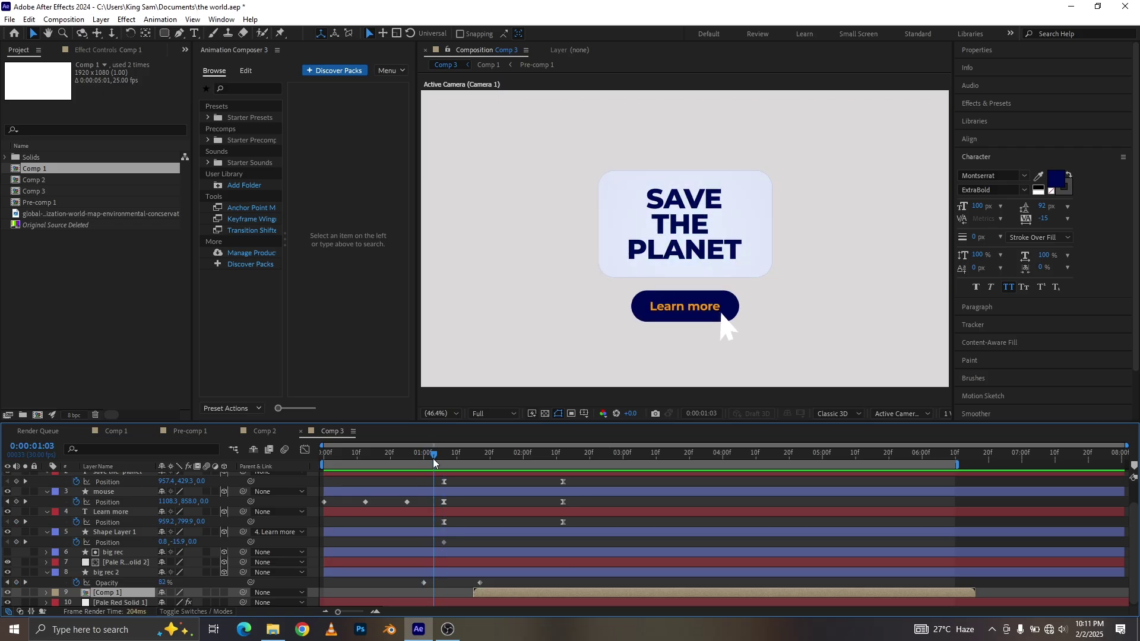
{"action": "left_click", "coordinate": [388, 493]}
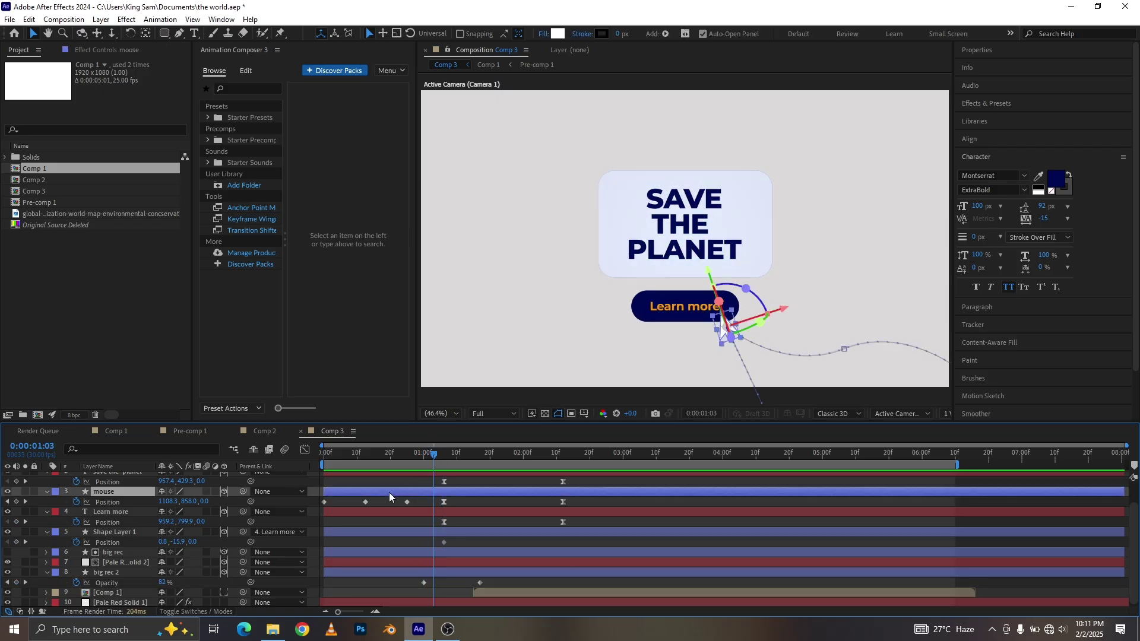
{"action": "key", "text": "p"}
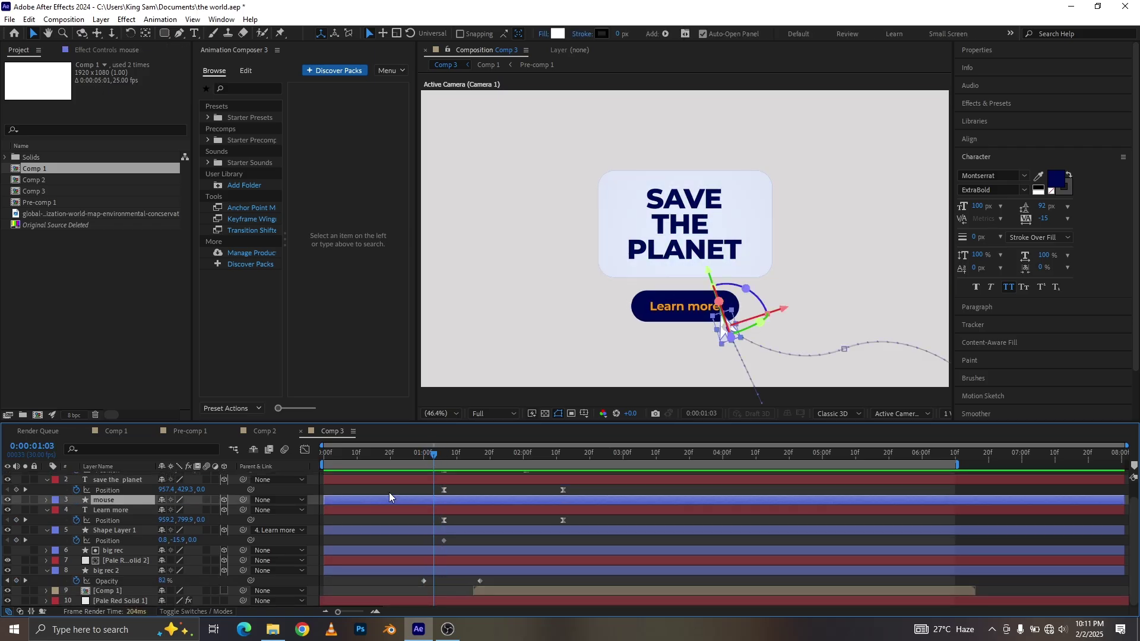
{"action": "key", "text": "u"}
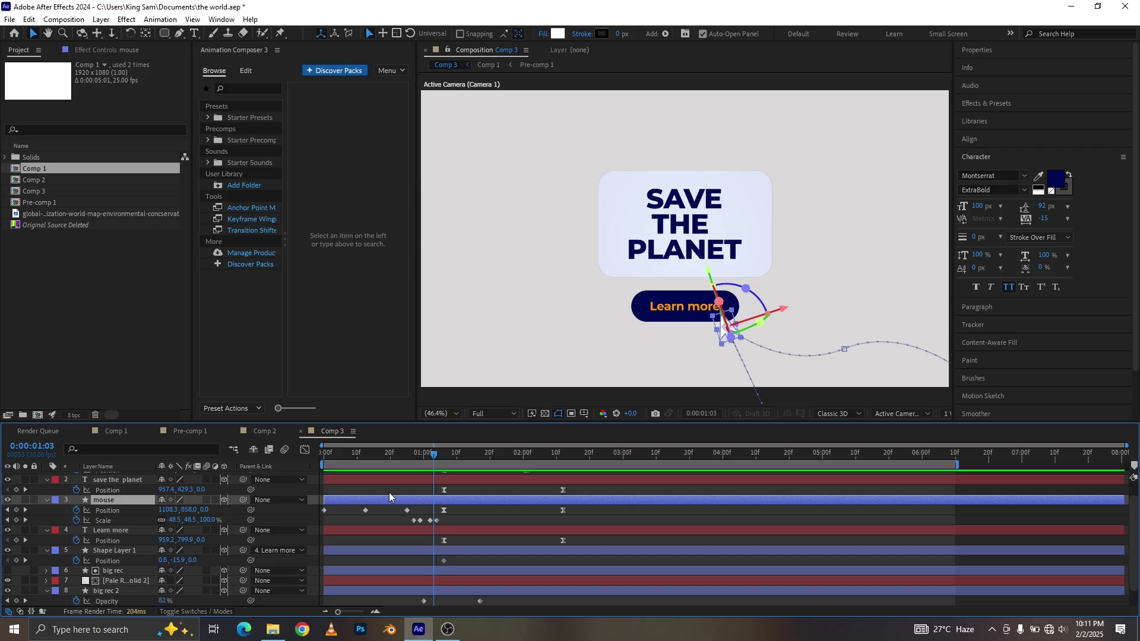
{"action": "left_click", "coordinate": [405, 451]}
{"action": "left_click_drag", "start_coordinate": [407, 510], "coordinate": [400, 511]}
{"action": "key", "text": "space"}
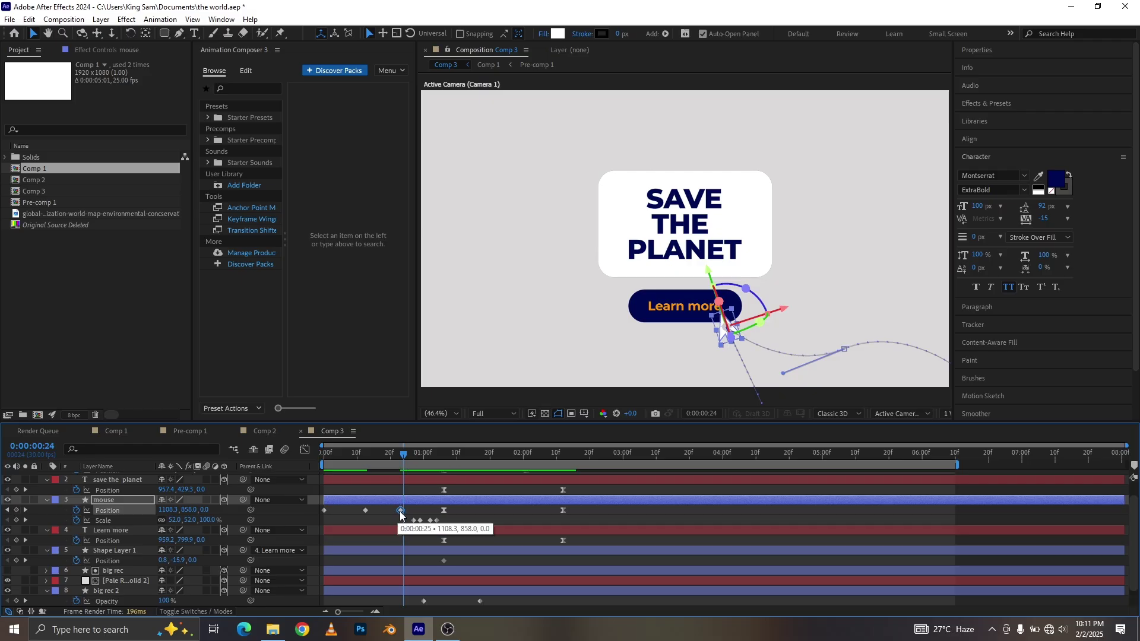
{"action": "left_click_drag", "start_coordinate": [363, 454], "coordinate": [357, 455]}
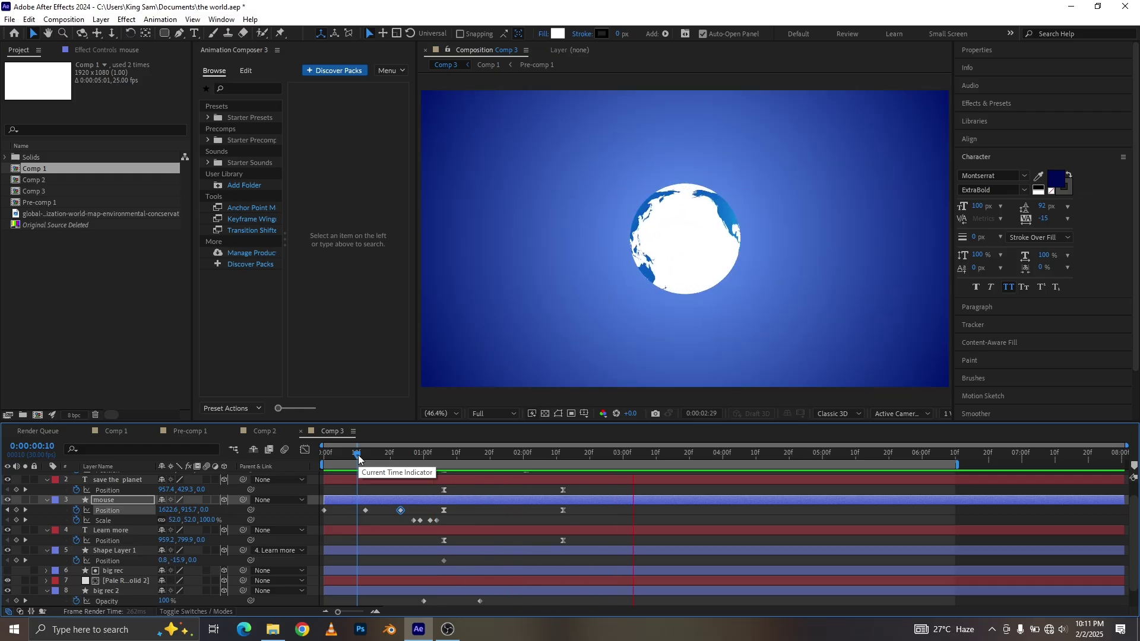
{"action": "key", "text": "space"}
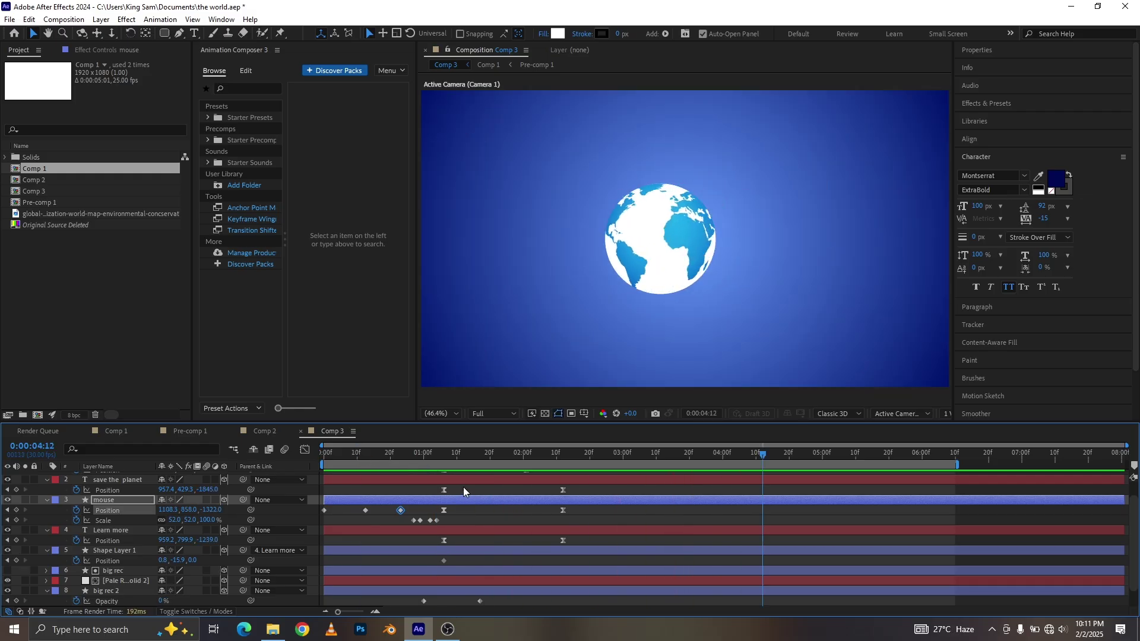
Step: Apply Easy Ease to the first three Position keyframes of the mouse layer and return to the composition's start
{"action": "left_click_drag", "start_coordinate": [421, 454], "coordinate": [476, 454]}
{"action": "left_click_drag", "start_coordinate": [409, 509], "coordinate": [313, 521]}
{"action": "key", "text": "F9"}
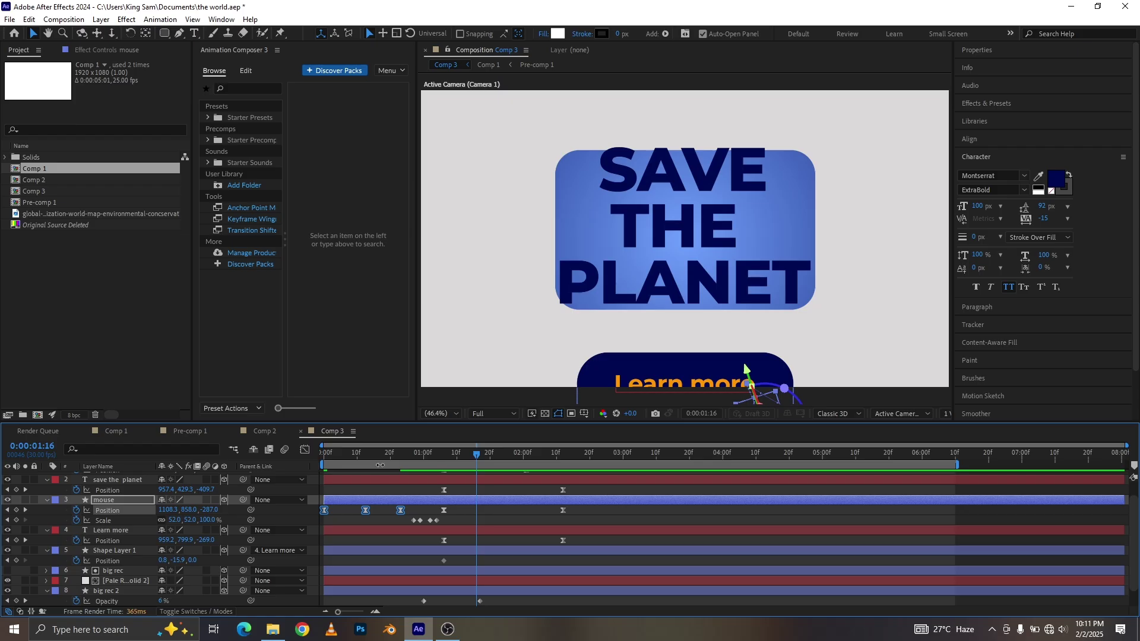
{"action": "left_click_drag", "start_coordinate": [379, 456], "coordinate": [286, 458]}
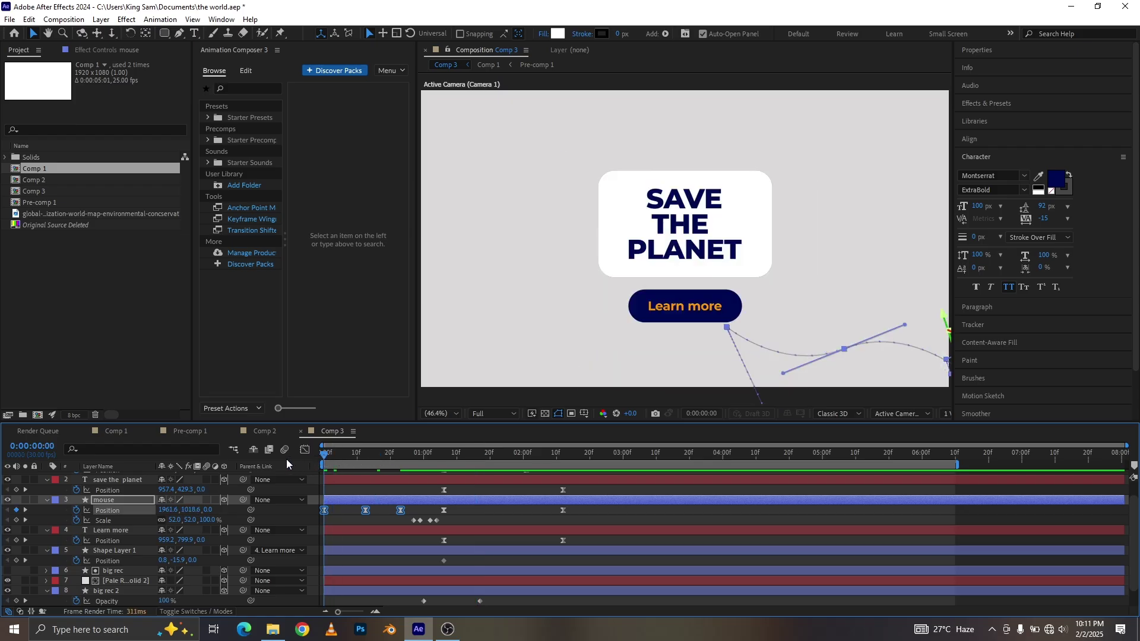
Step: Set the mouse cursor shape's stroke width to 7 px and scrub back through the opening cursor movement
{"action": "left_click", "coordinate": [419, 453]}
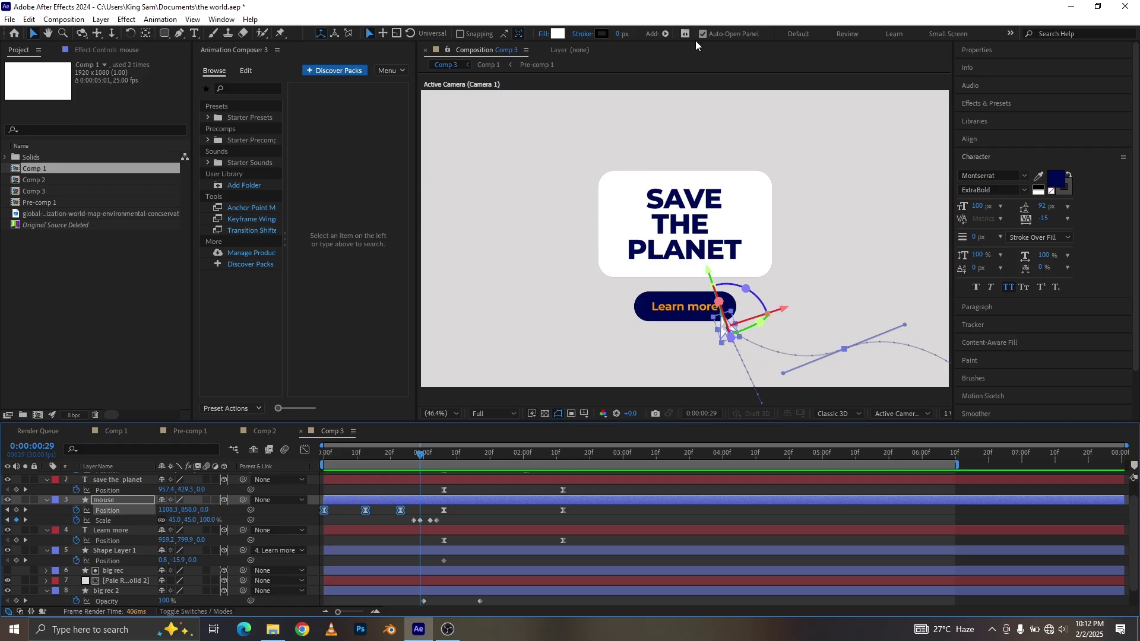
{"action": "left_click_drag", "start_coordinate": [620, 35], "coordinate": [626, 37]}
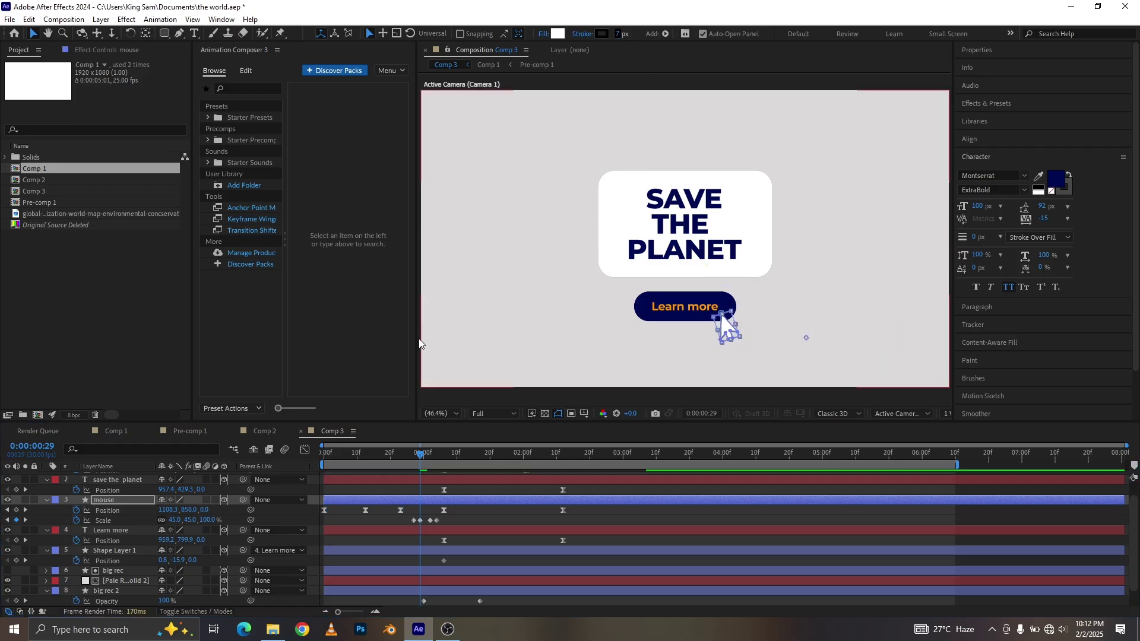
{"action": "left_click_drag", "start_coordinate": [358, 455], "coordinate": [304, 451]}
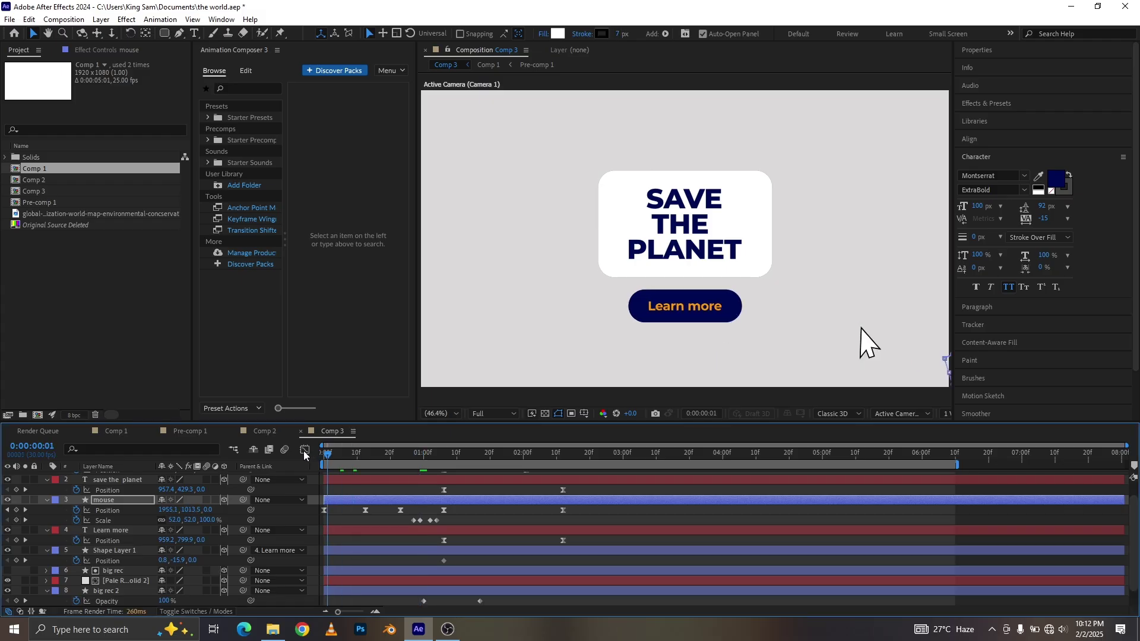